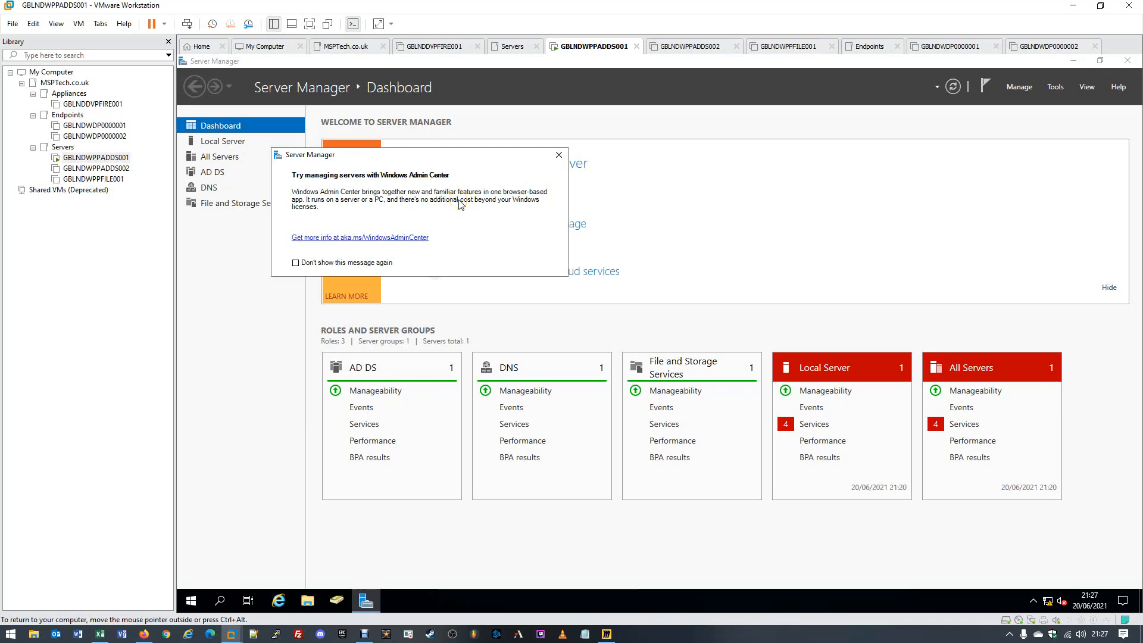
- Dismiss the Windows Admin Center pop-up and bring Active Directory Users and Computers forward from the taskbar
{"action": "left_click", "coordinate": [461, 204]}
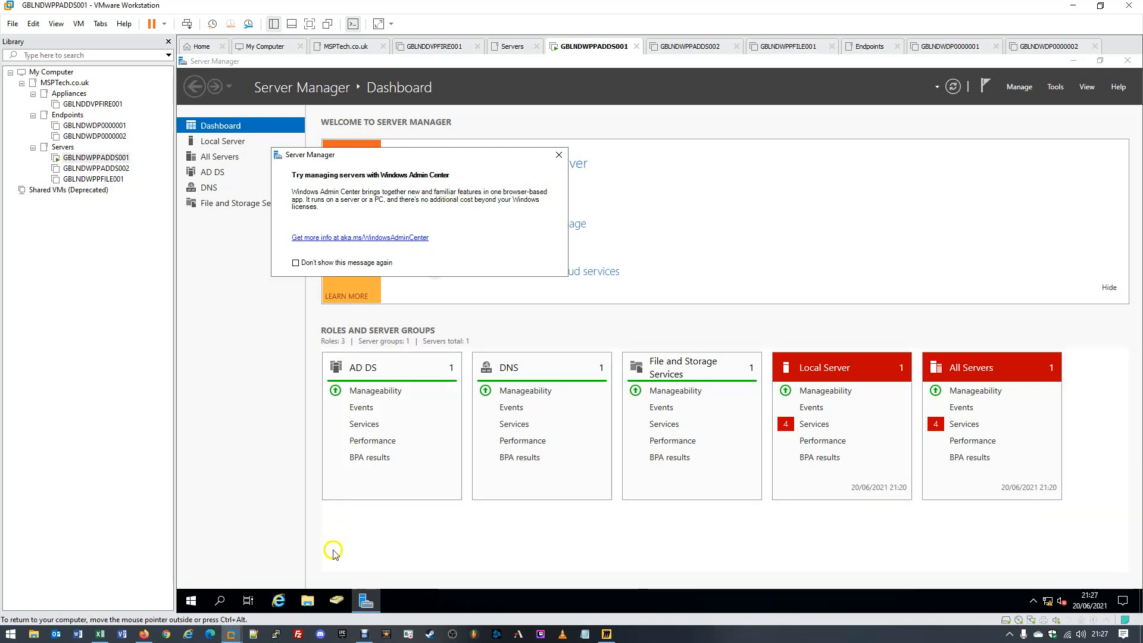
{"action": "left_click", "coordinate": [336, 602]}
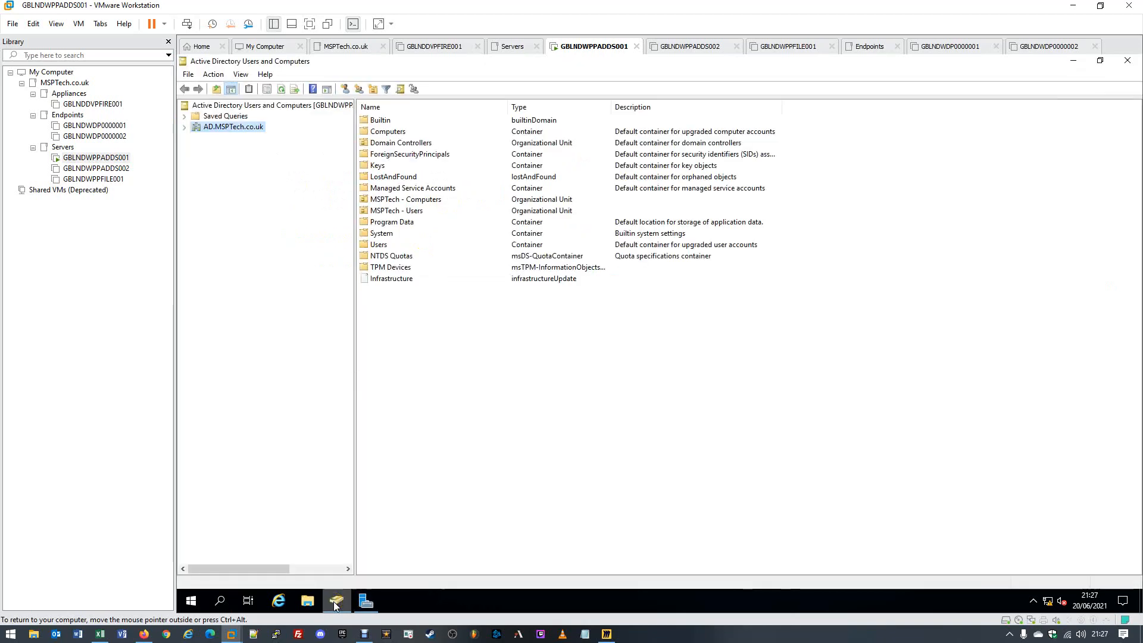
- Create the organizational unit 'MSPTech - Groups' directly under the AD.MSPTech.co.uk domain
{"action": "left_click", "coordinate": [228, 128]}
{"action": "double_click", "coordinate": [227, 128]}
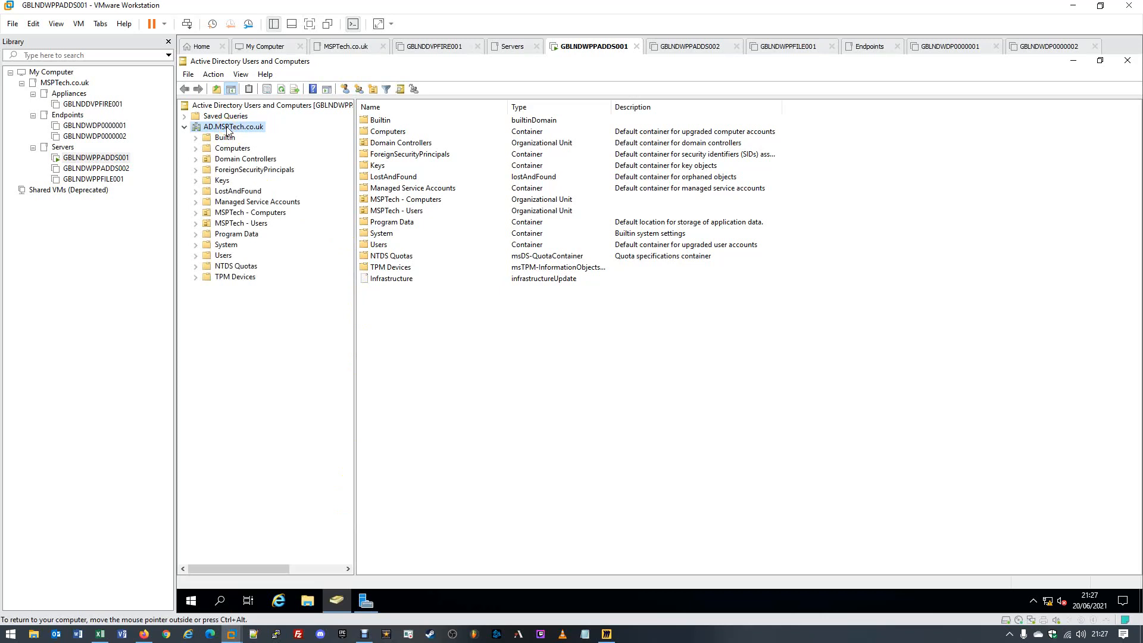
{"action": "left_click", "coordinate": [269, 219]}
{"action": "left_click", "coordinate": [246, 127]}
{"action": "right_click", "coordinate": [248, 130]}
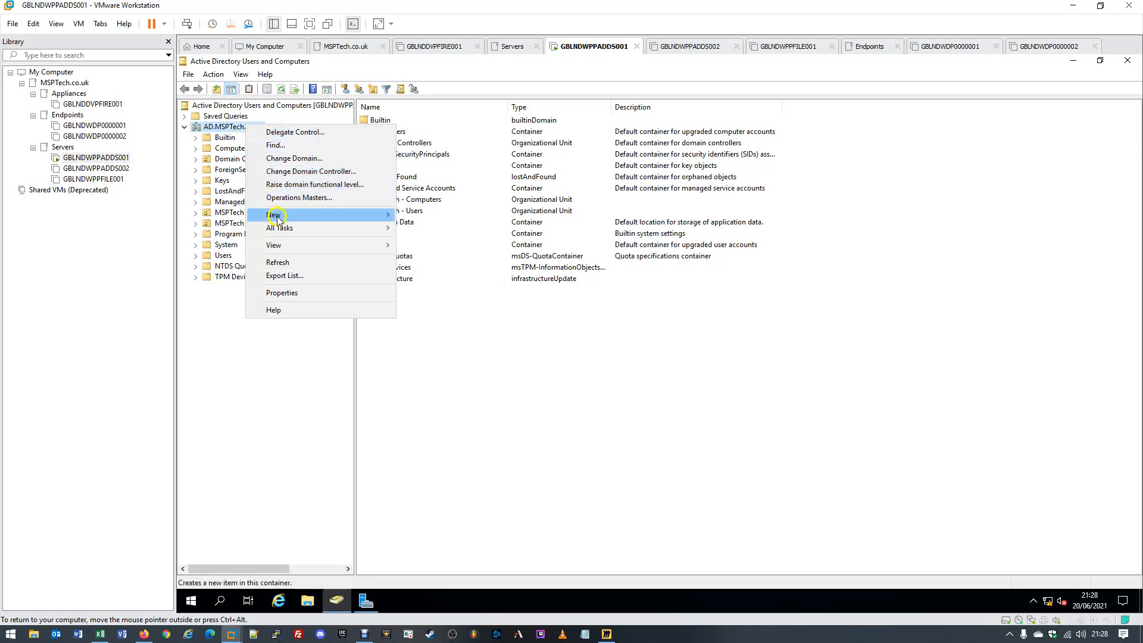
{"action": "mouse_move", "coordinate": [280, 218]}
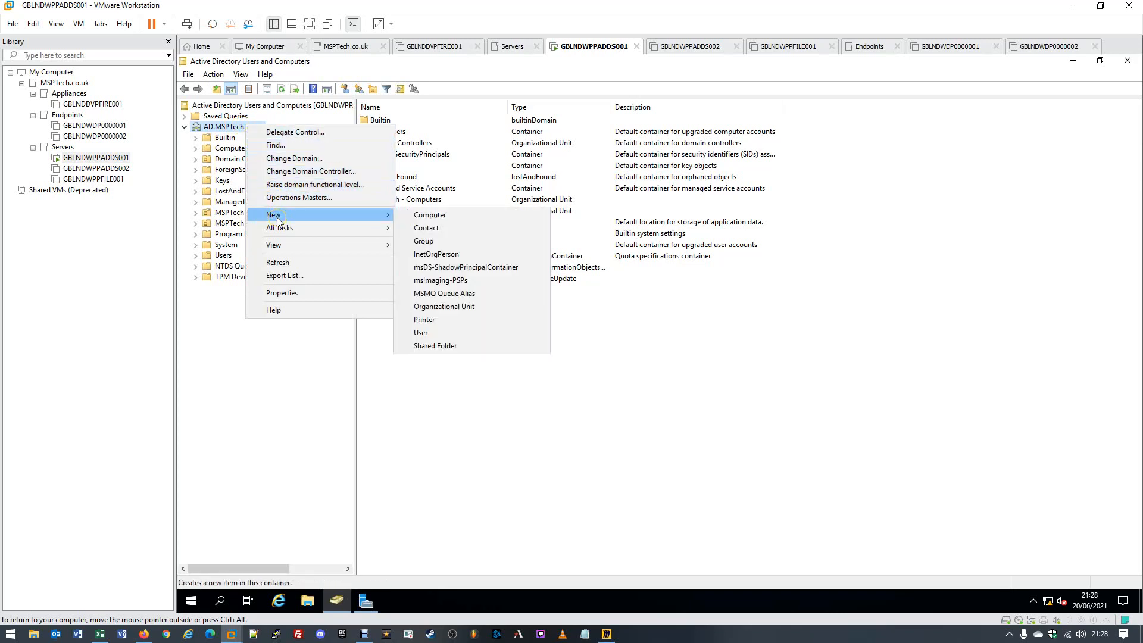
{"action": "left_click", "coordinate": [451, 307]}
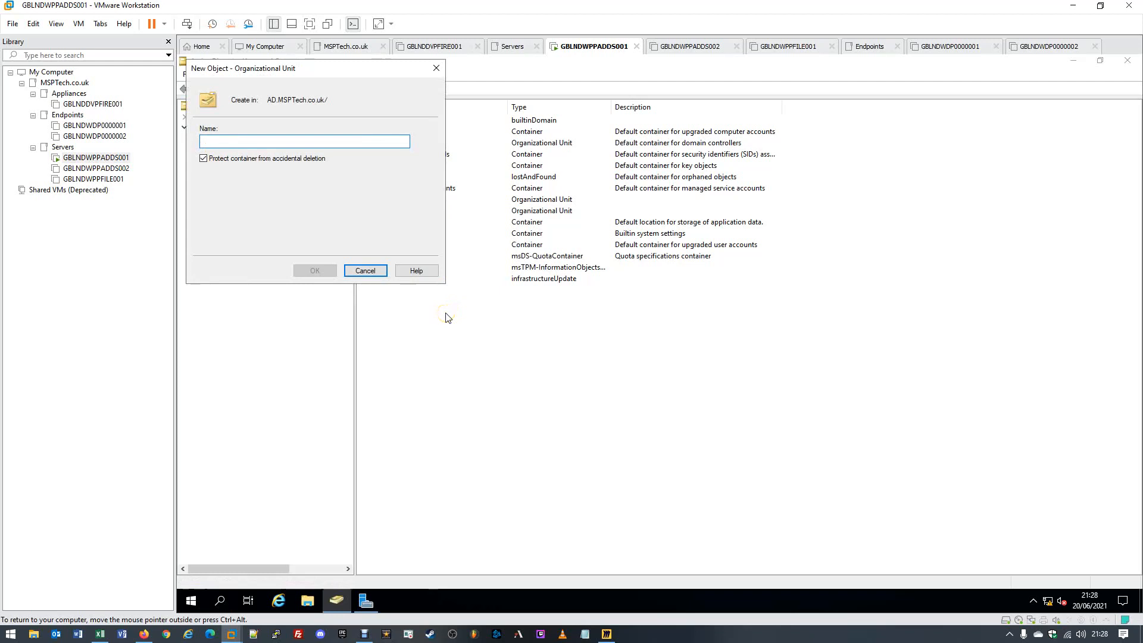
{"action": "left_click_drag", "start_coordinate": [343, 68], "coordinate": [519, 125]}
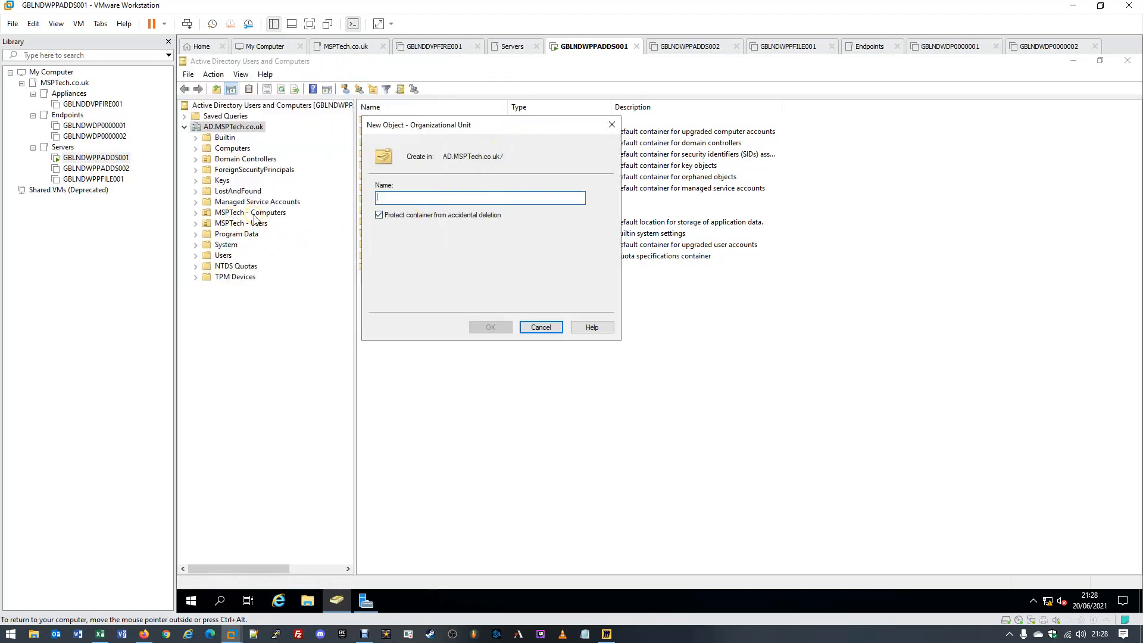
{"action": "type", "text": "MSPTech"}
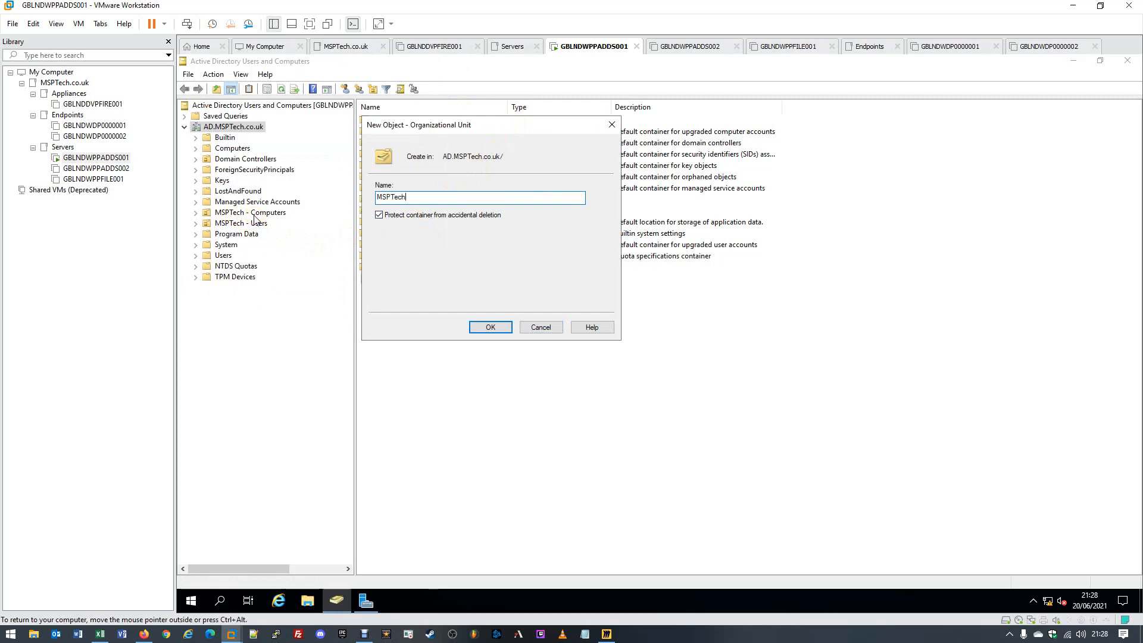
{"action": "type", "text": " - "}
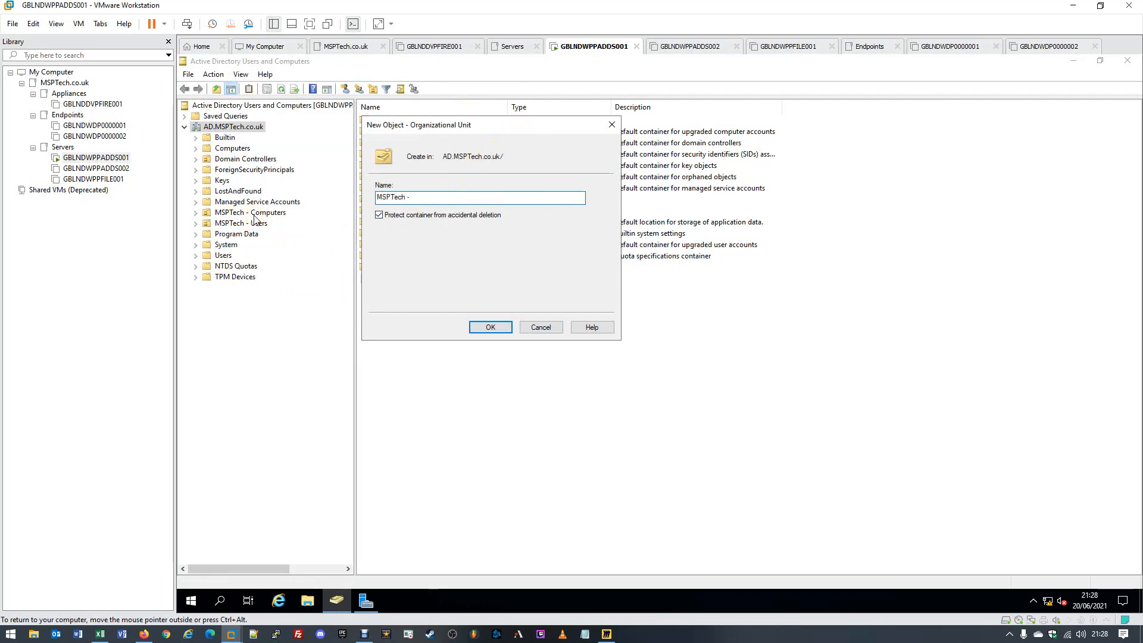
{"action": "type", "text": "Groups"}
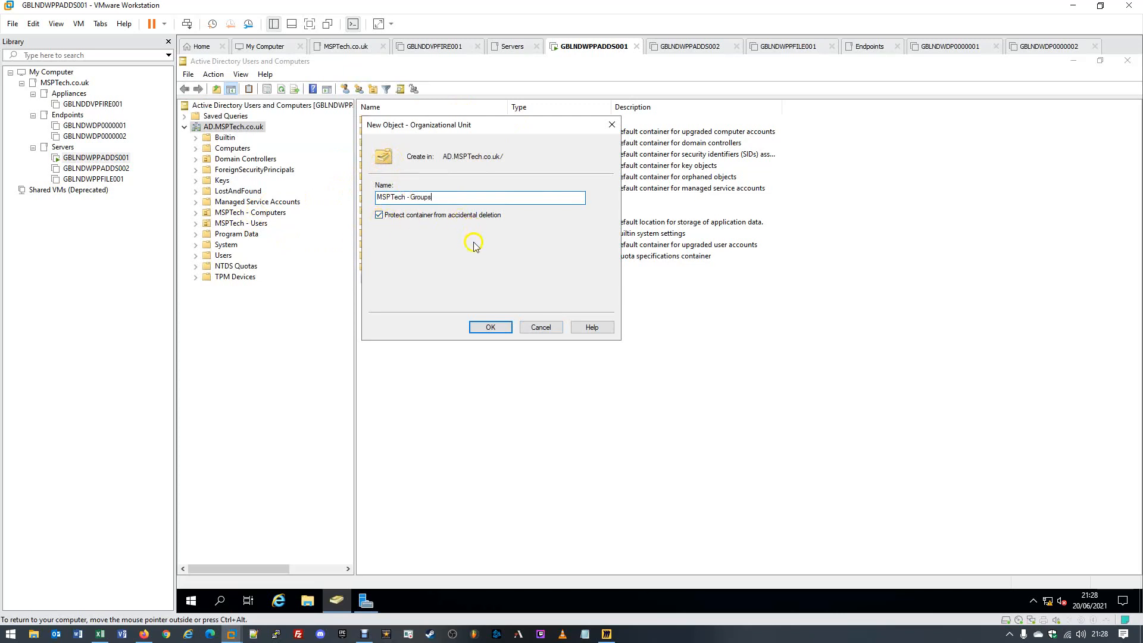
{"action": "left_click", "coordinate": [487, 327]}
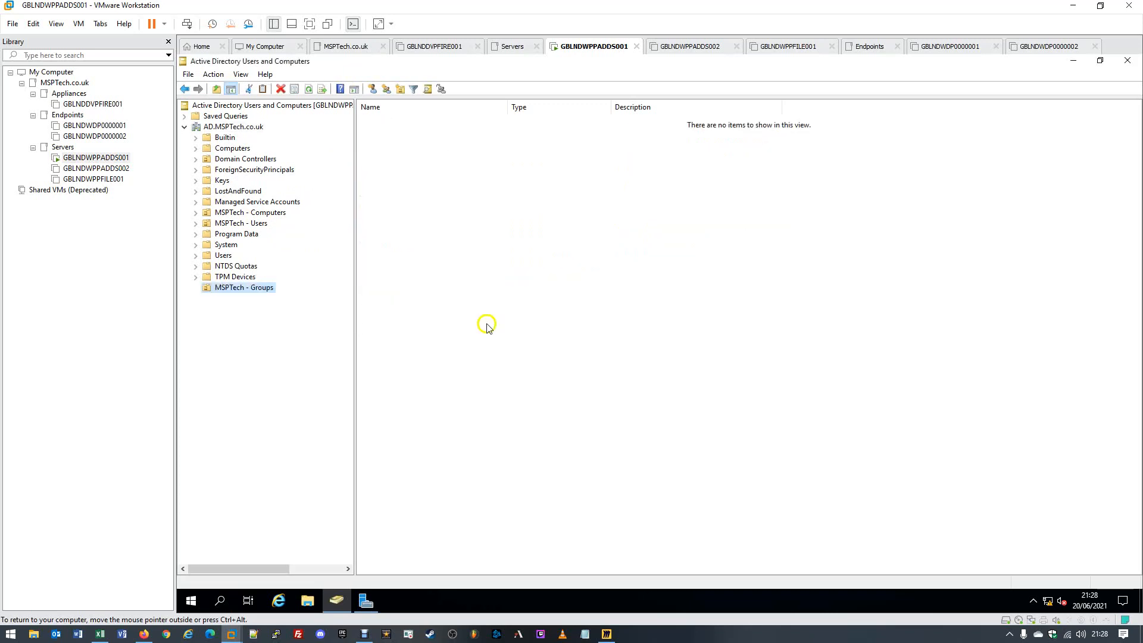
{"action": "left_click", "coordinate": [225, 294]}
- Create a 'Departments' organizational unit inside MSPTech - Groups
{"action": "right_click", "coordinate": [252, 290]}
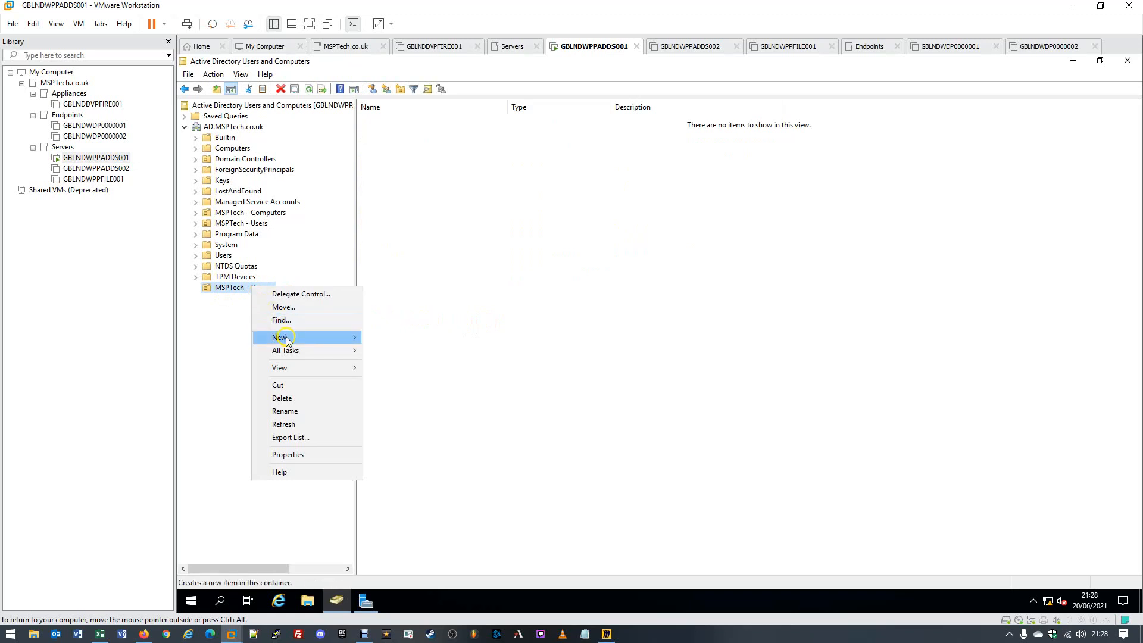
{"action": "mouse_move", "coordinate": [286, 337]}
{"action": "left_click", "coordinate": [410, 429]}
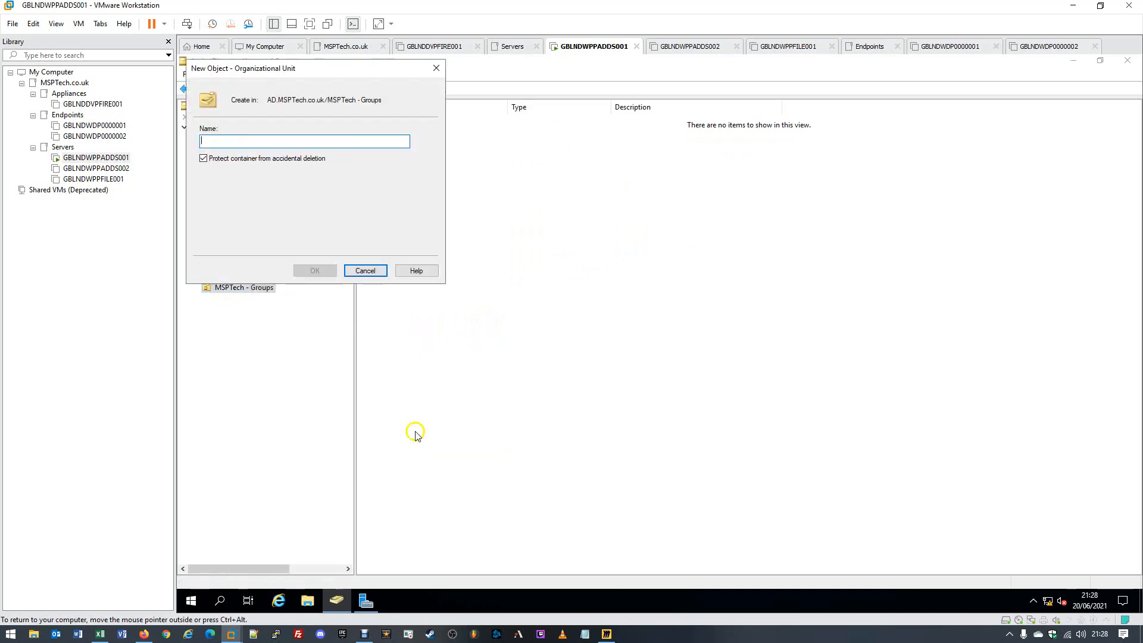
{"action": "left_click_drag", "start_coordinate": [280, 68], "coordinate": [484, 151]}
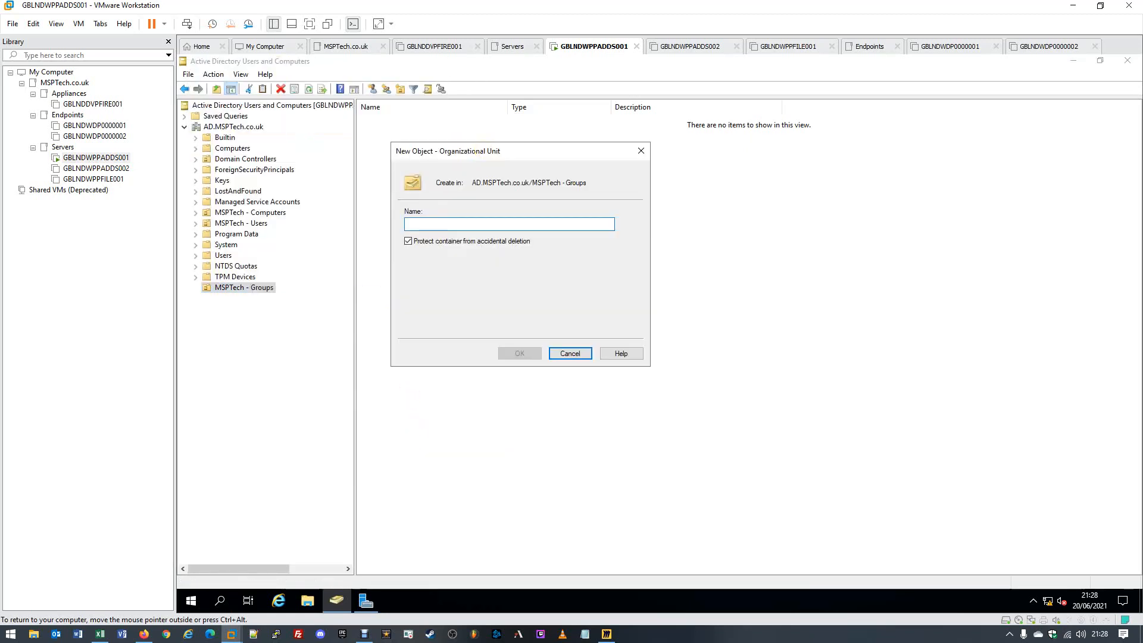
{"action": "type", "text": "Dep"}
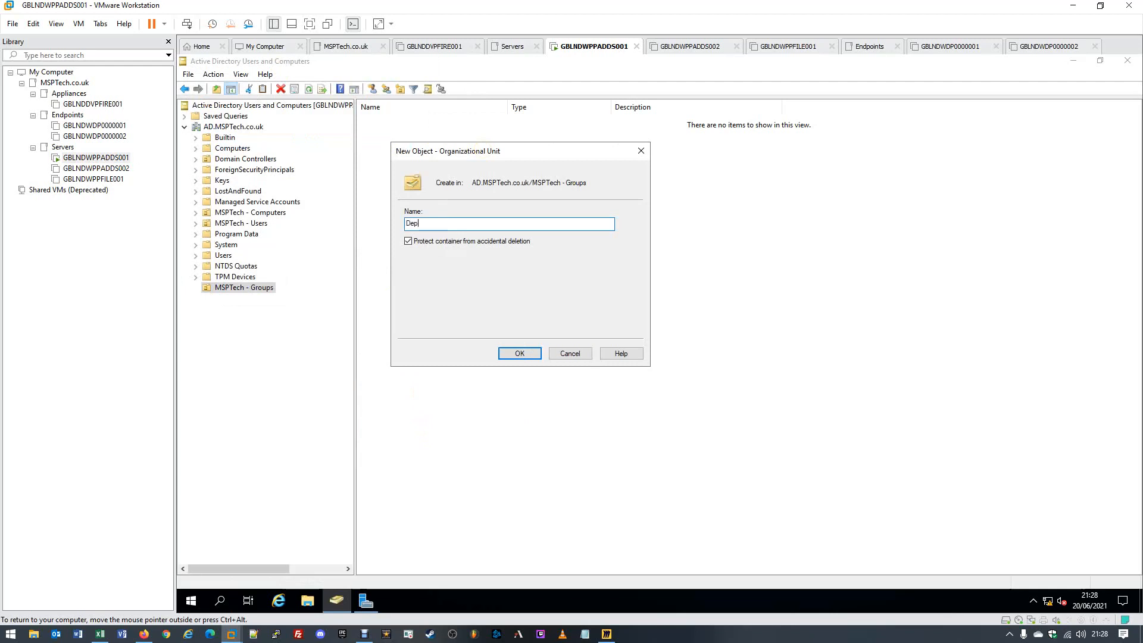
{"action": "type", "text": "artments"}
{"action": "left_click", "coordinate": [520, 354]}
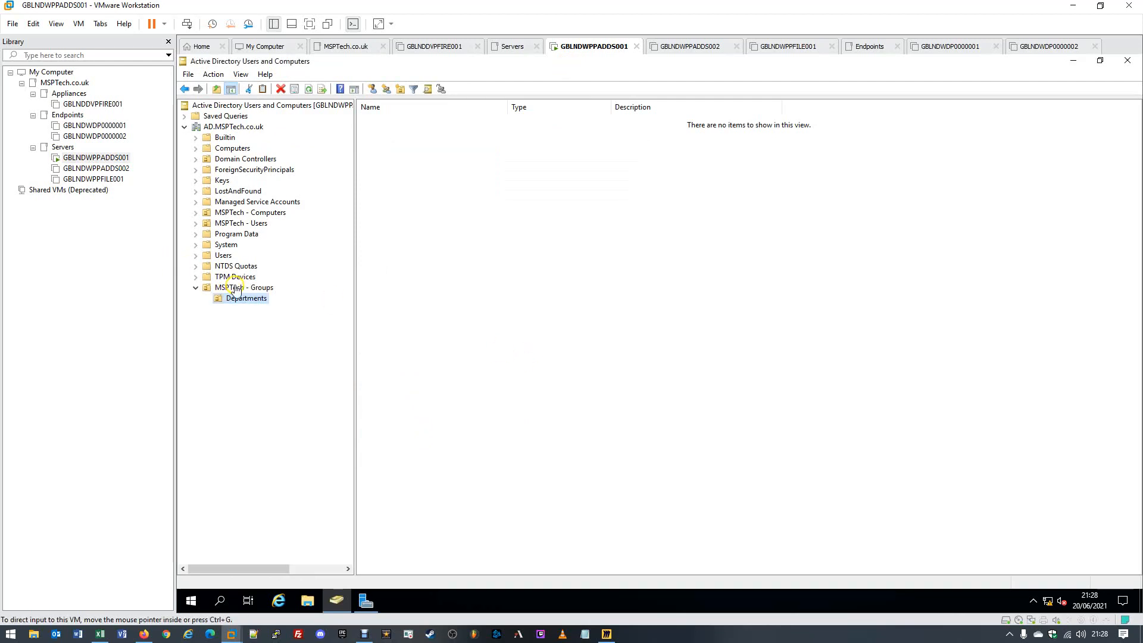
- Refresh the directory and open the new, empty Departments OU
{"action": "left_click", "coordinate": [233, 126]}
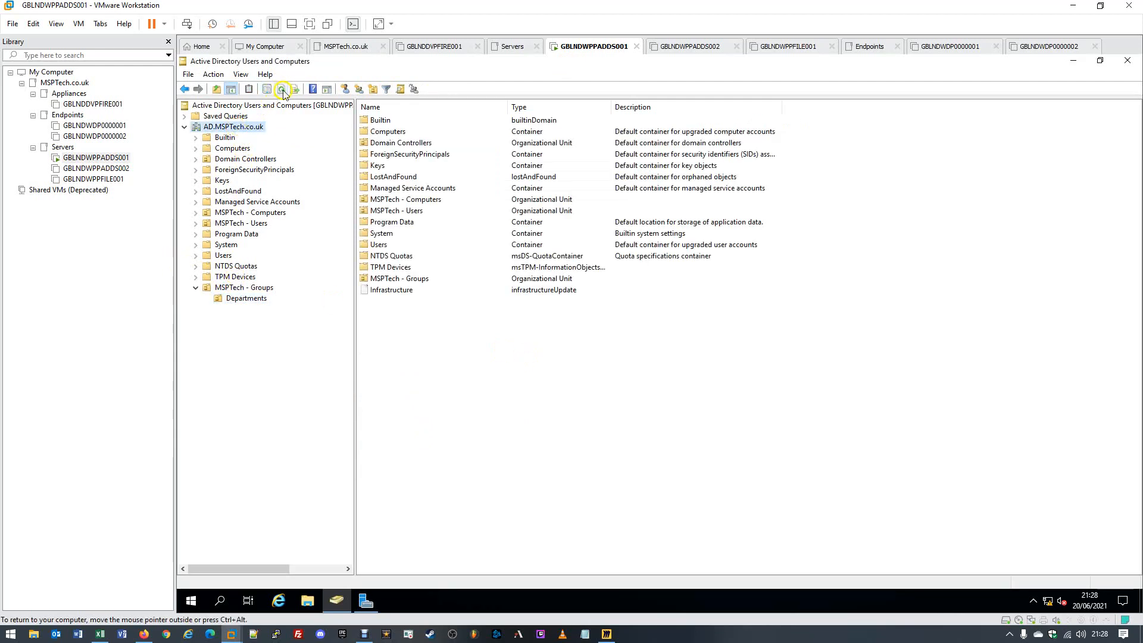
{"action": "left_click", "coordinate": [282, 89]}
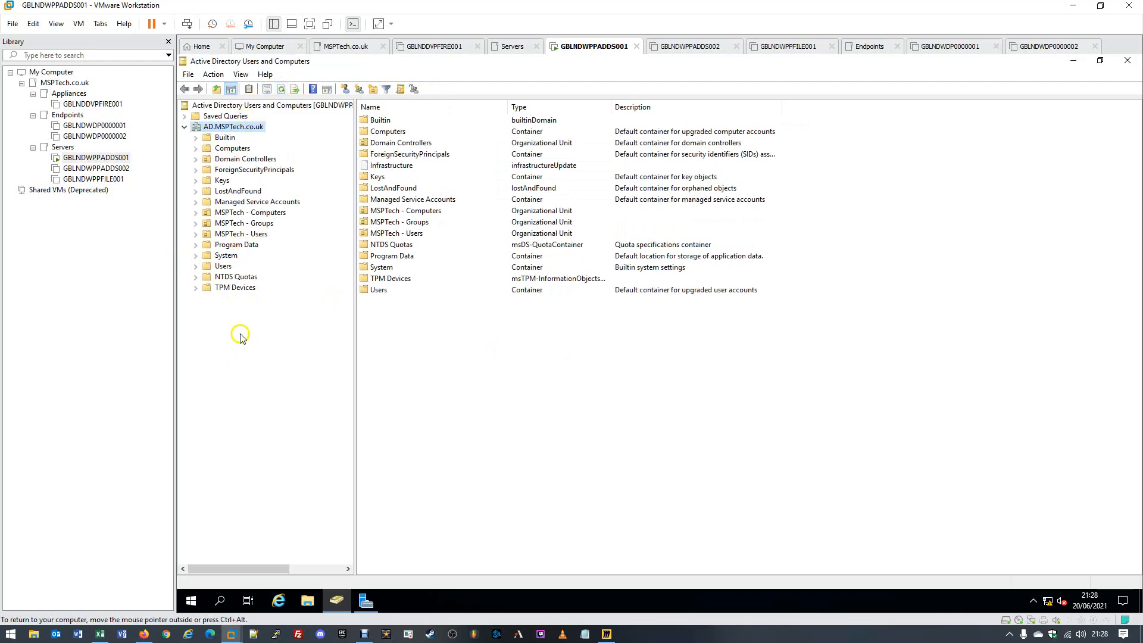
{"action": "double_click", "coordinate": [238, 224]}
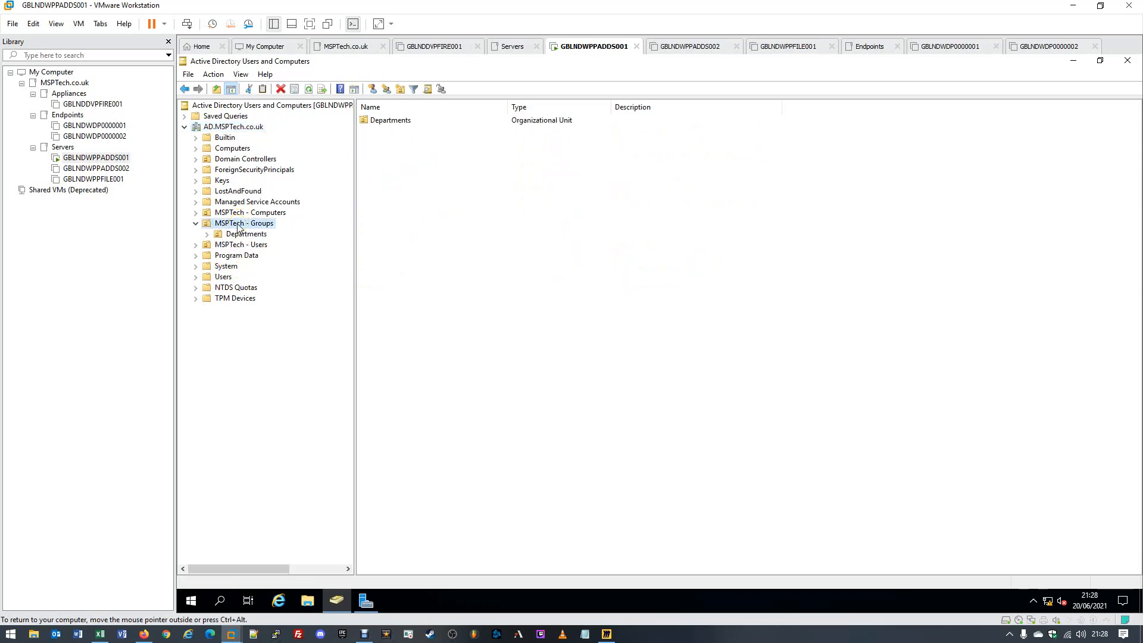
{"action": "left_click", "coordinate": [241, 235]}
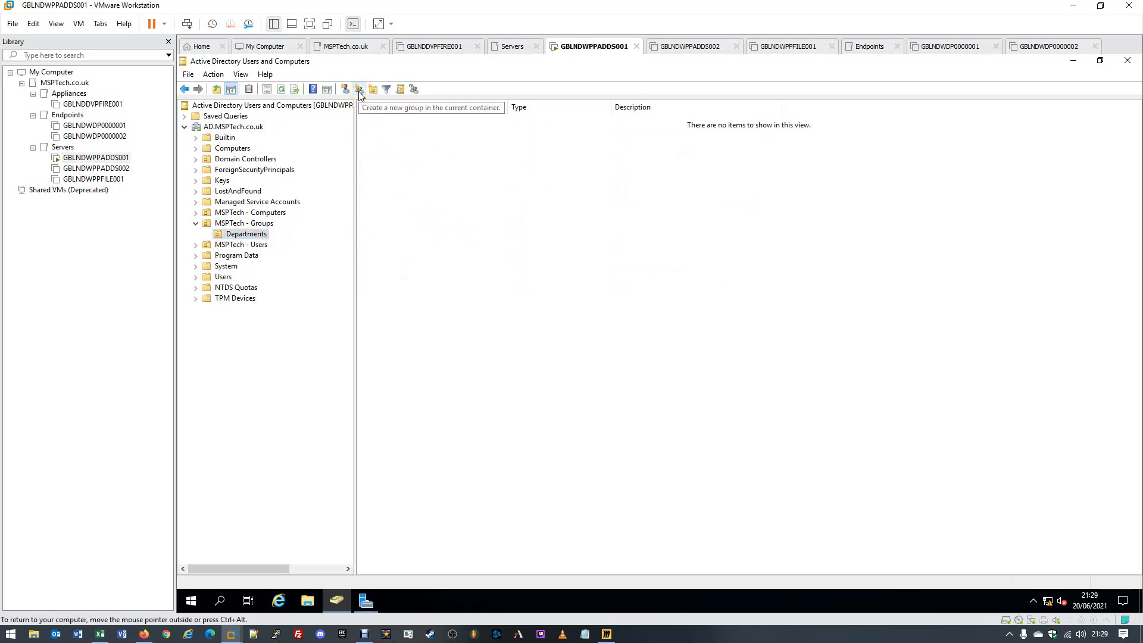
- Open the New Object - Group form for Departments, ready to enter a group name
{"action": "left_click", "coordinate": [357, 90]}
{"action": "left_click", "coordinate": [356, 90]}
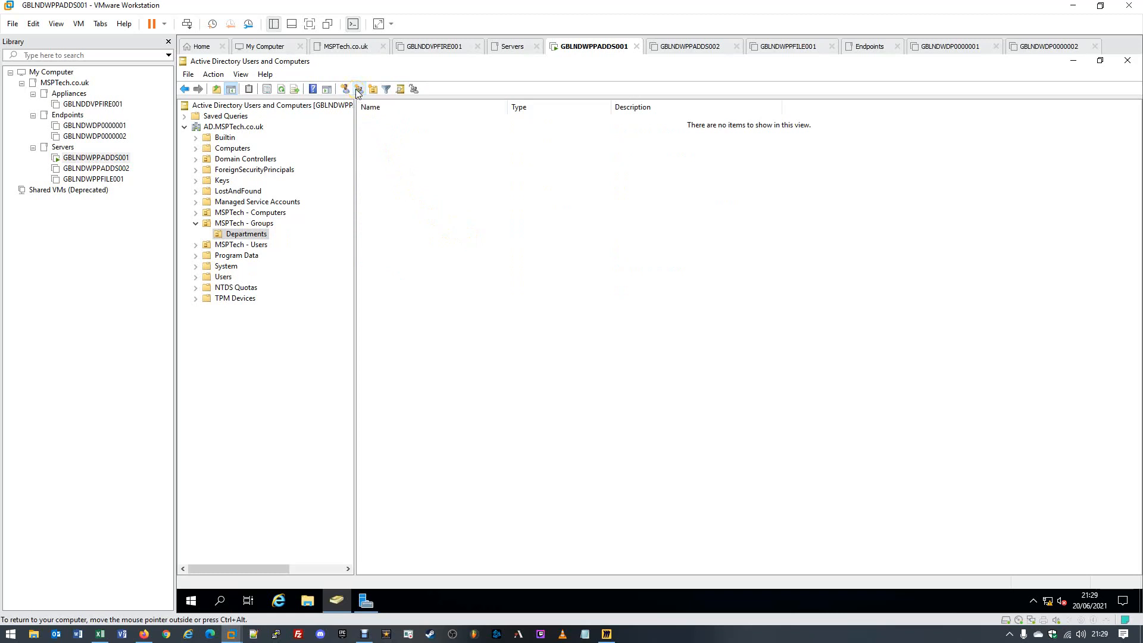
{"action": "left_click", "coordinate": [358, 90]}
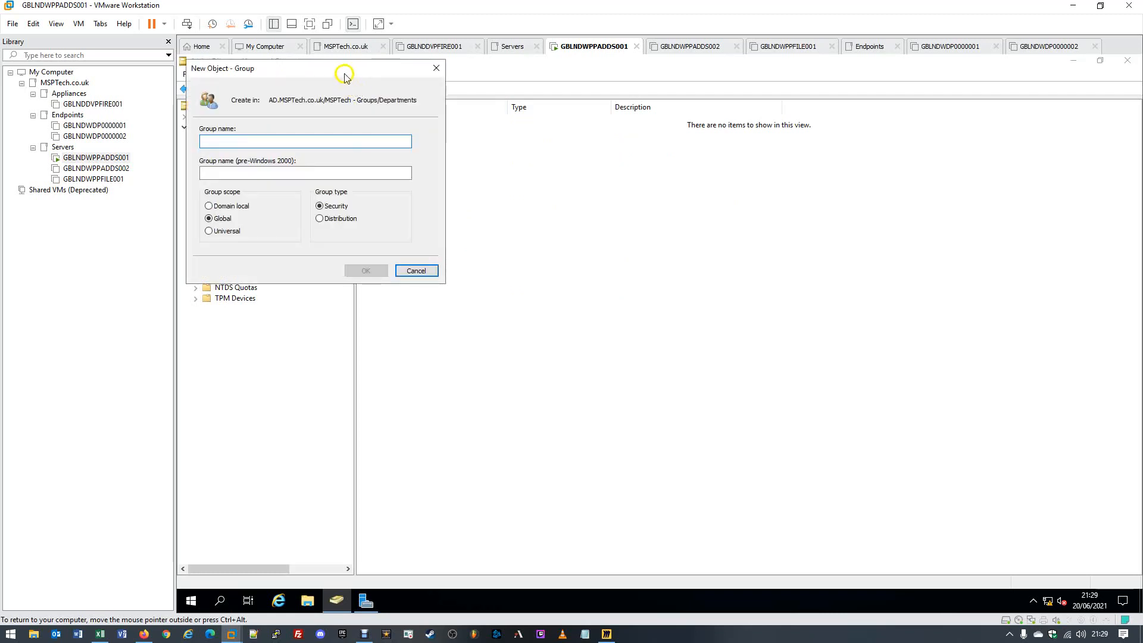
{"action": "left_click_drag", "start_coordinate": [357, 71], "coordinate": [605, 156]}
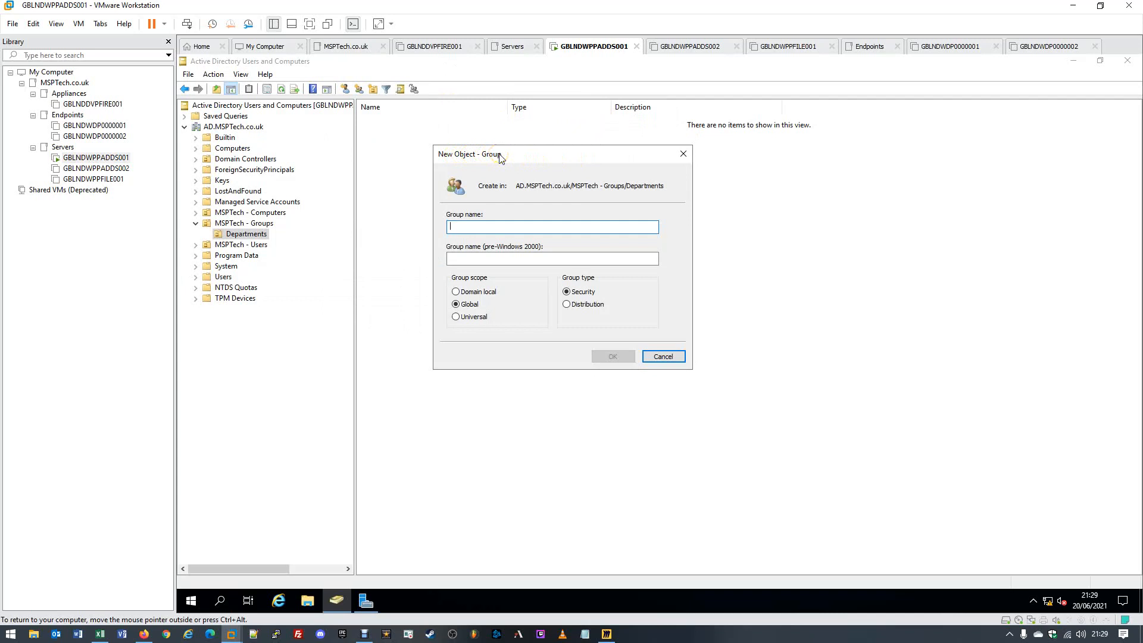
{"action": "left_click_drag", "start_coordinate": [516, 186], "coordinate": [573, 189]}
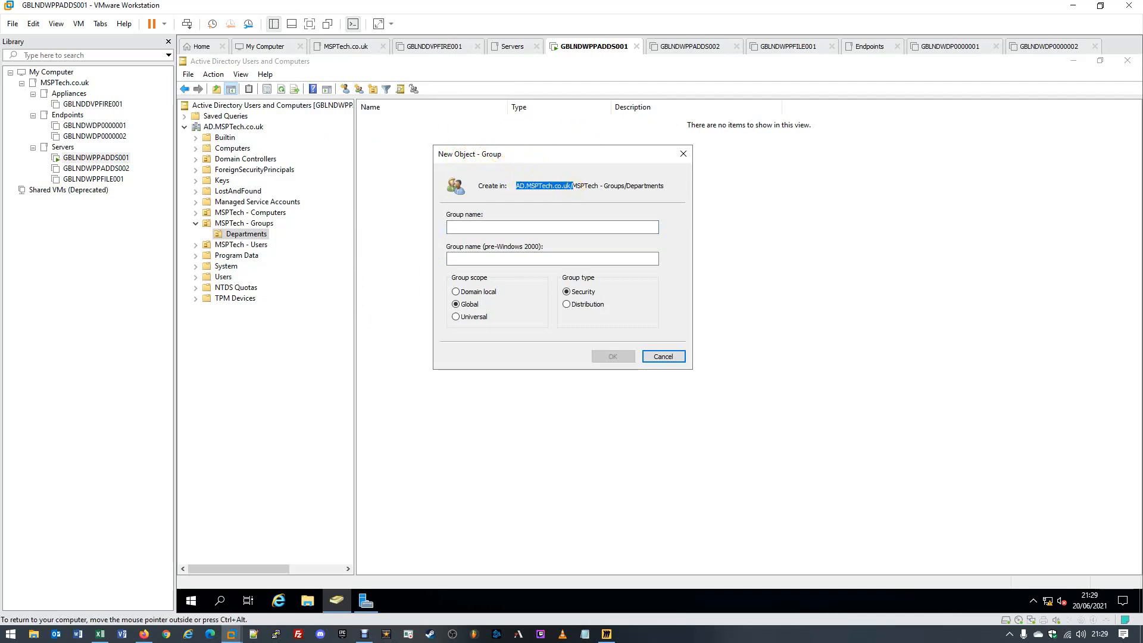
{"action": "left_click_drag", "start_coordinate": [573, 188], "coordinate": [673, 190]}
{"action": "left_click", "coordinate": [549, 227]}
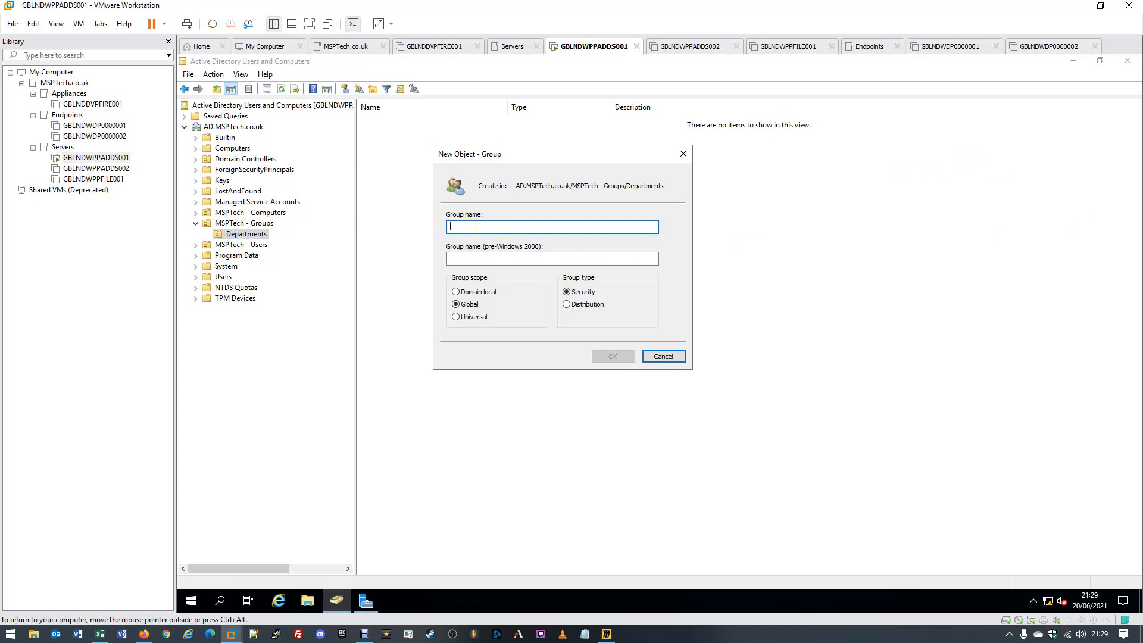
- Create 'GG-Directors' with Global scope and Security type in Departments
{"action": "type", "text": "GG"}
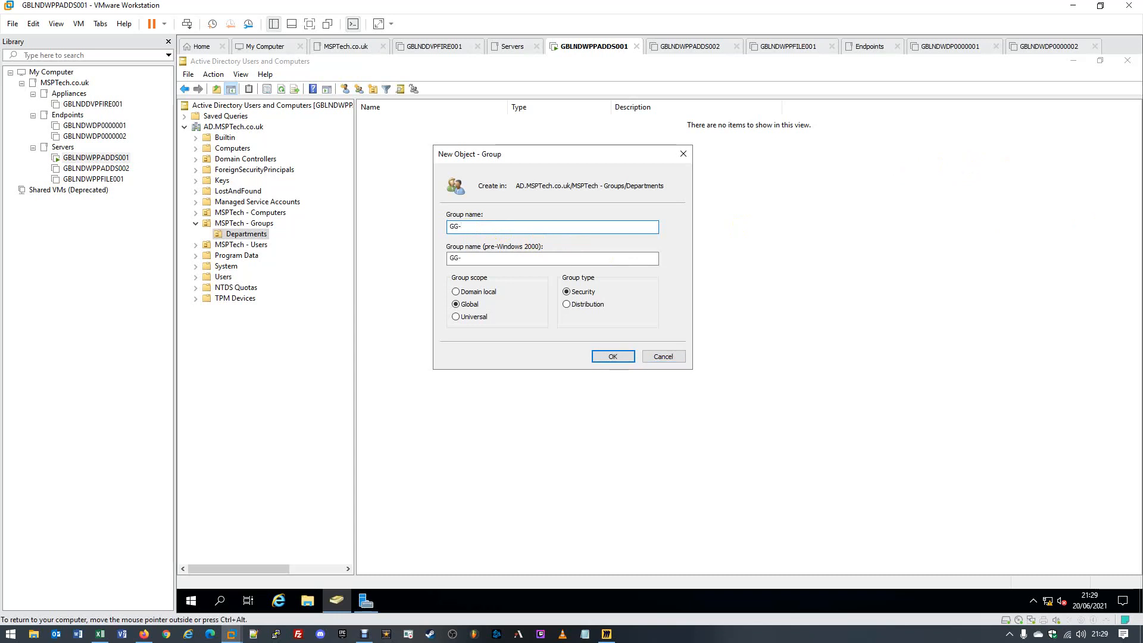
{"action": "type", "text": "-Directors"}
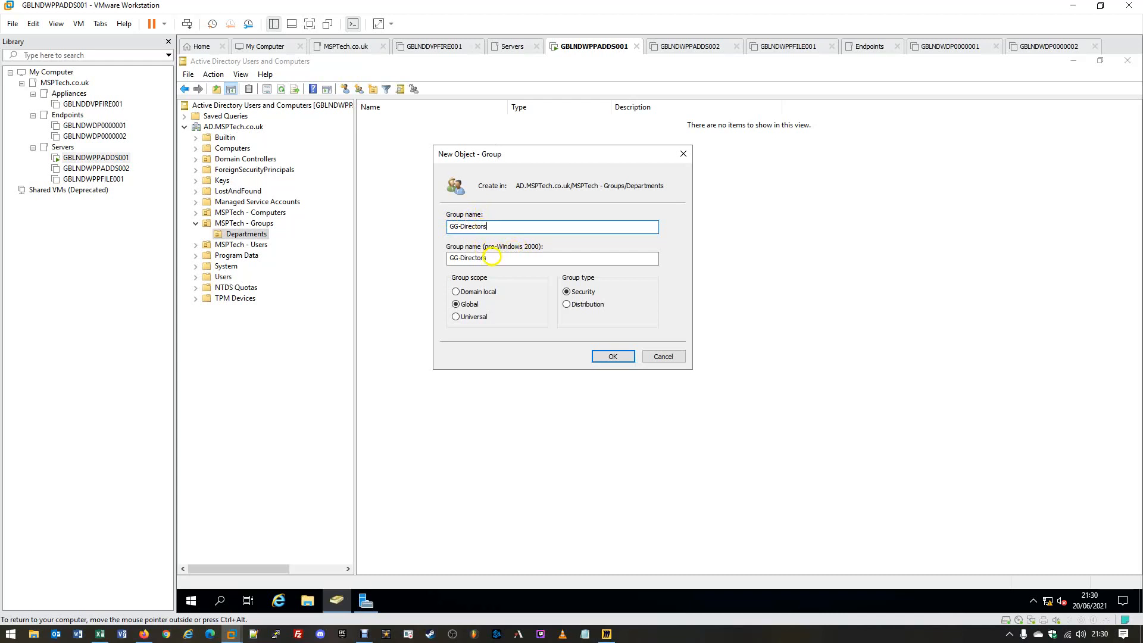
{"action": "left_click", "coordinate": [524, 258]}
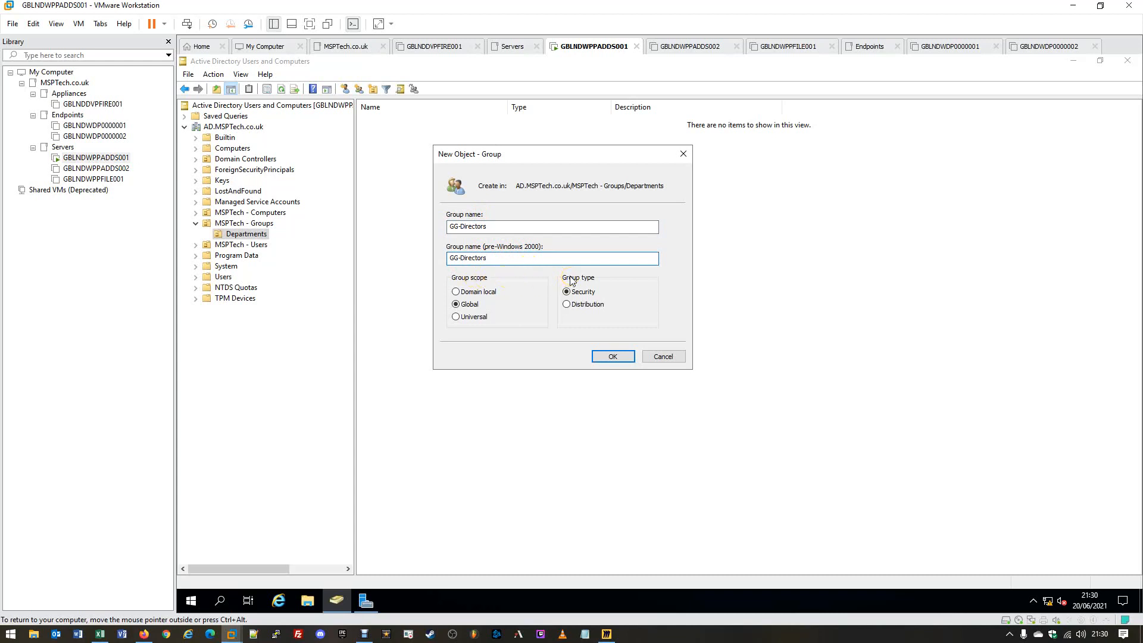
{"action": "left_click", "coordinate": [456, 305]}
{"action": "left_click", "coordinate": [574, 293]}
{"action": "left_click", "coordinate": [613, 357]}
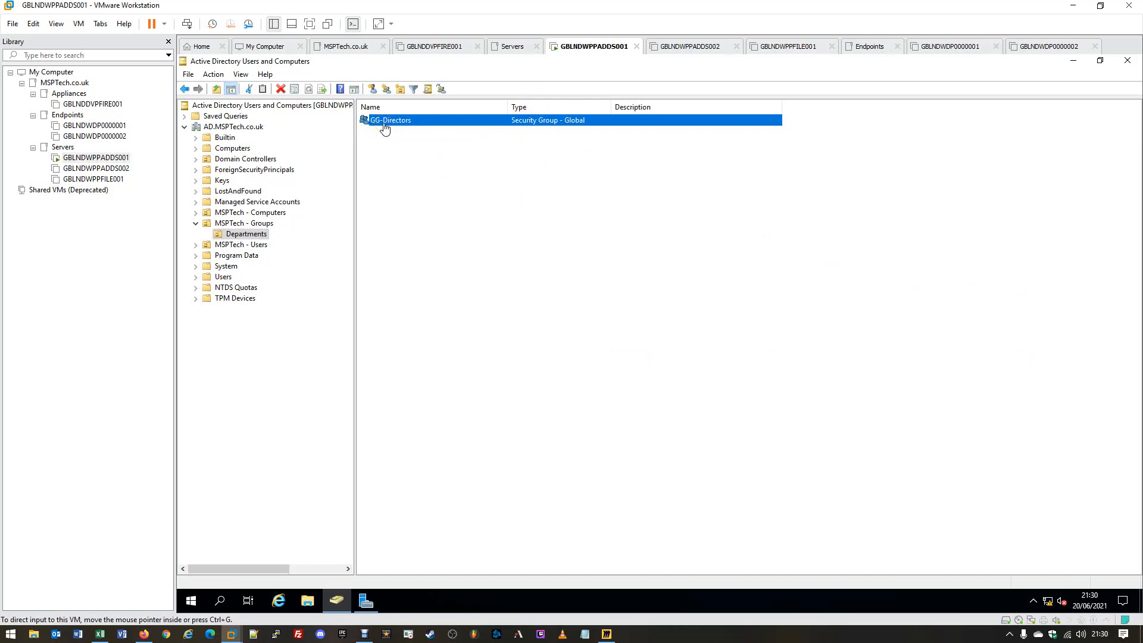
- Show GG-Directors' empty Members list and bring up the Select Users picker
{"action": "left_click", "coordinate": [435, 145]}
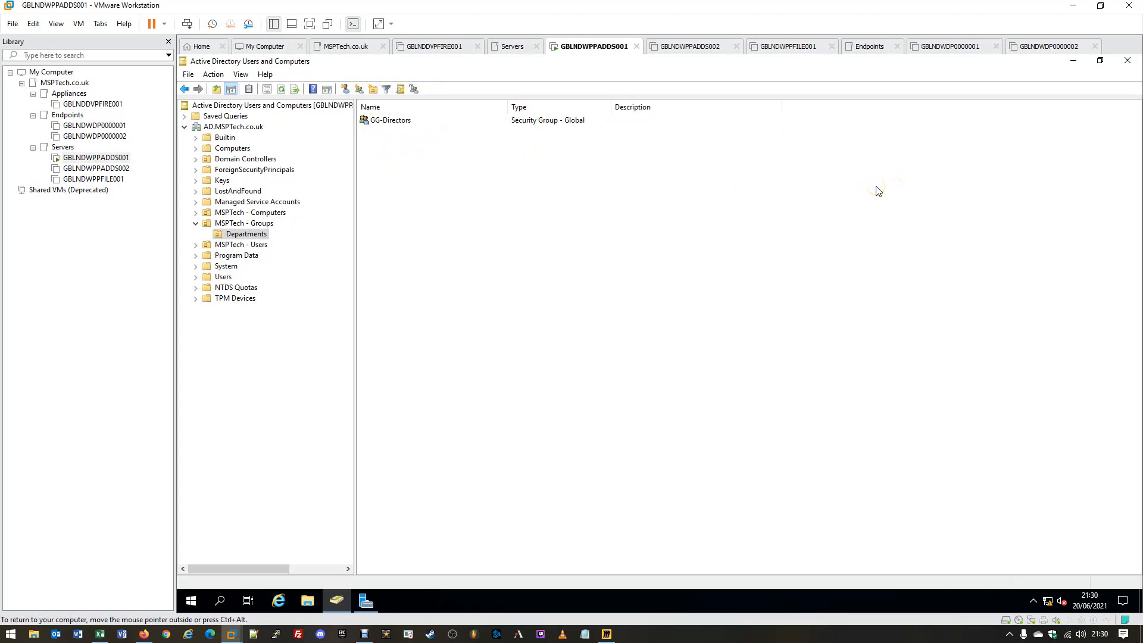
{"action": "left_click", "coordinate": [872, 180]}
{"action": "left_click", "coordinate": [485, 147]}
{"action": "double_click", "coordinate": [381, 122]}
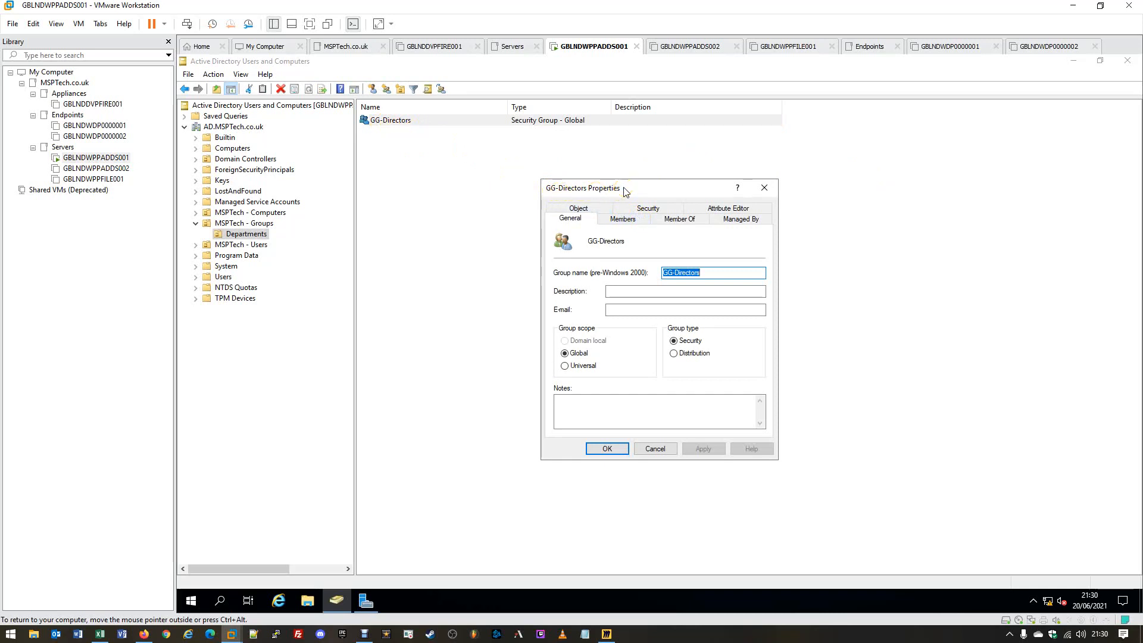
{"action": "left_click", "coordinate": [619, 222]}
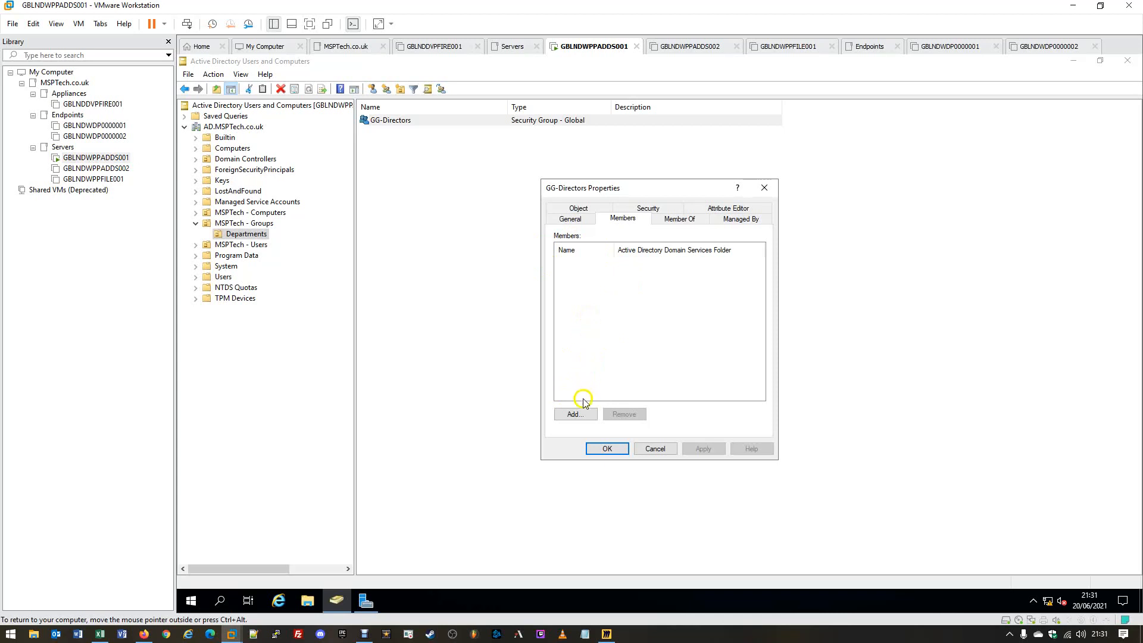
{"action": "left_click", "coordinate": [581, 418]}
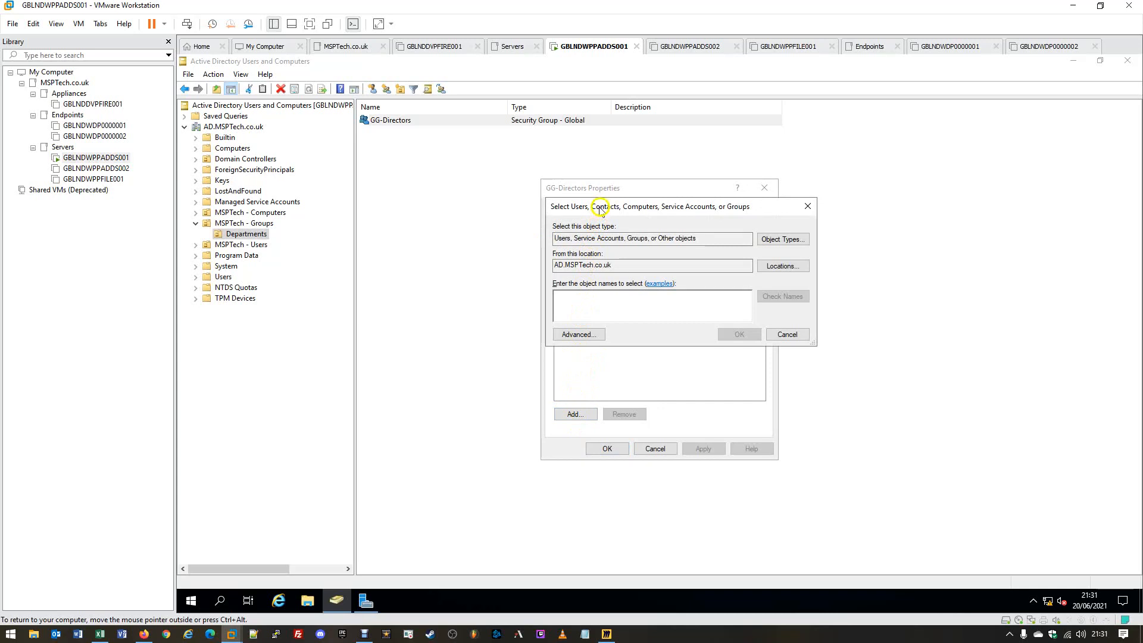
- Resolve two domain user accounts by partial name and add them as GG-Directors members
{"action": "left_click_drag", "start_coordinate": [601, 210], "coordinate": [632, 229]}
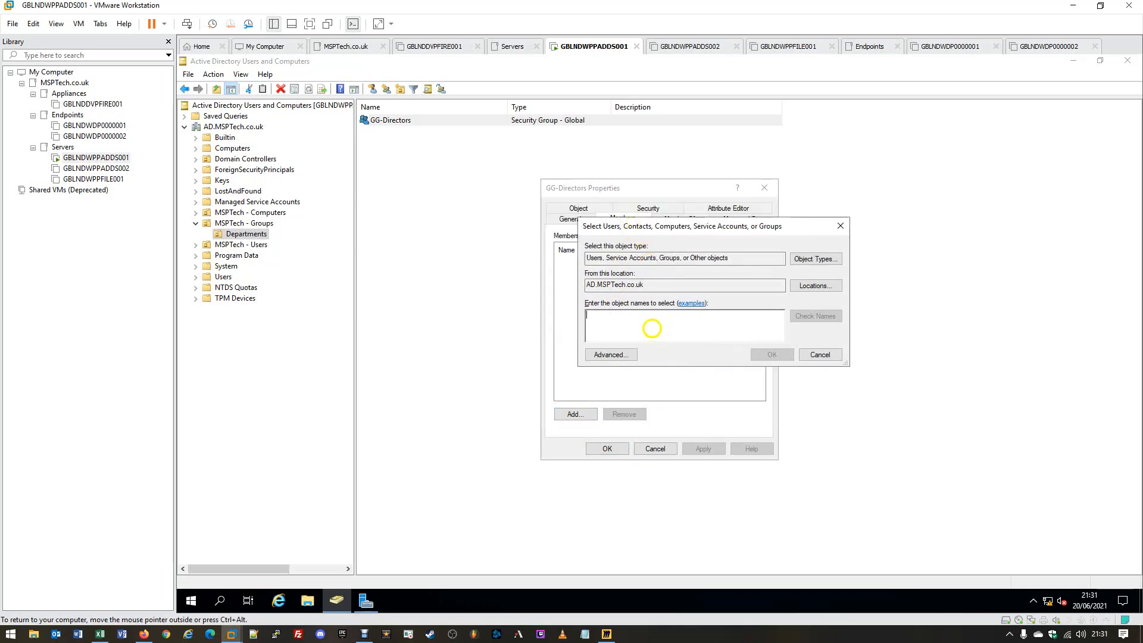
{"action": "left_click", "coordinate": [683, 319]}
{"action": "type", "text": "Ju"}
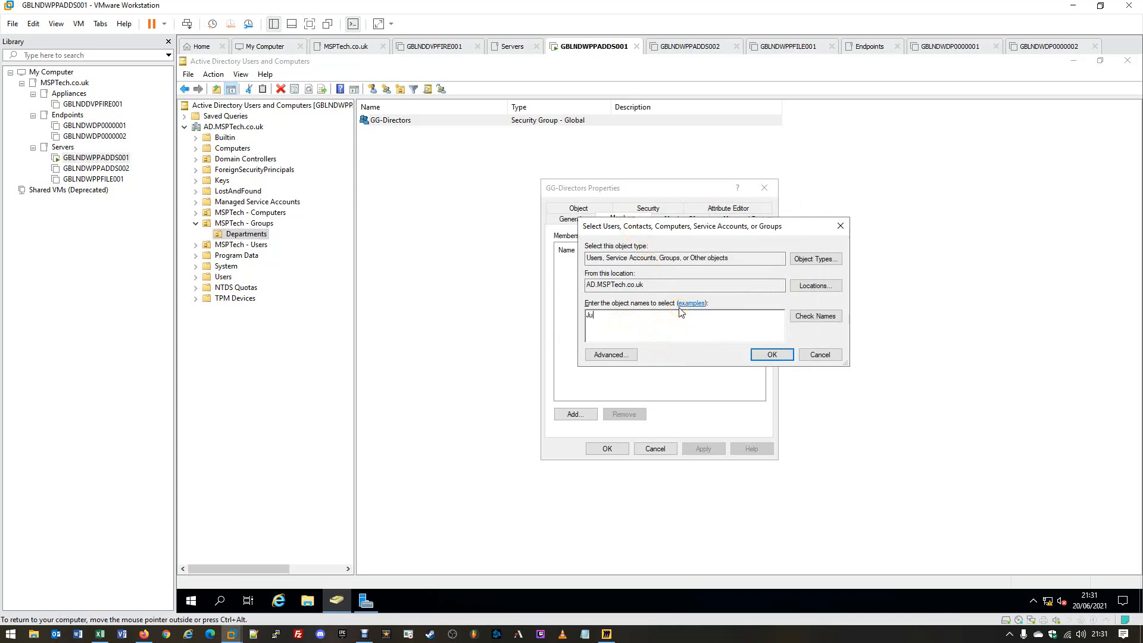
{"action": "key", "text": "BackSpace"}
{"action": "key", "text": "BackSpace"}
{"action": "type", "text": "Osbo"}
{"action": "left_click", "coordinate": [803, 319]}
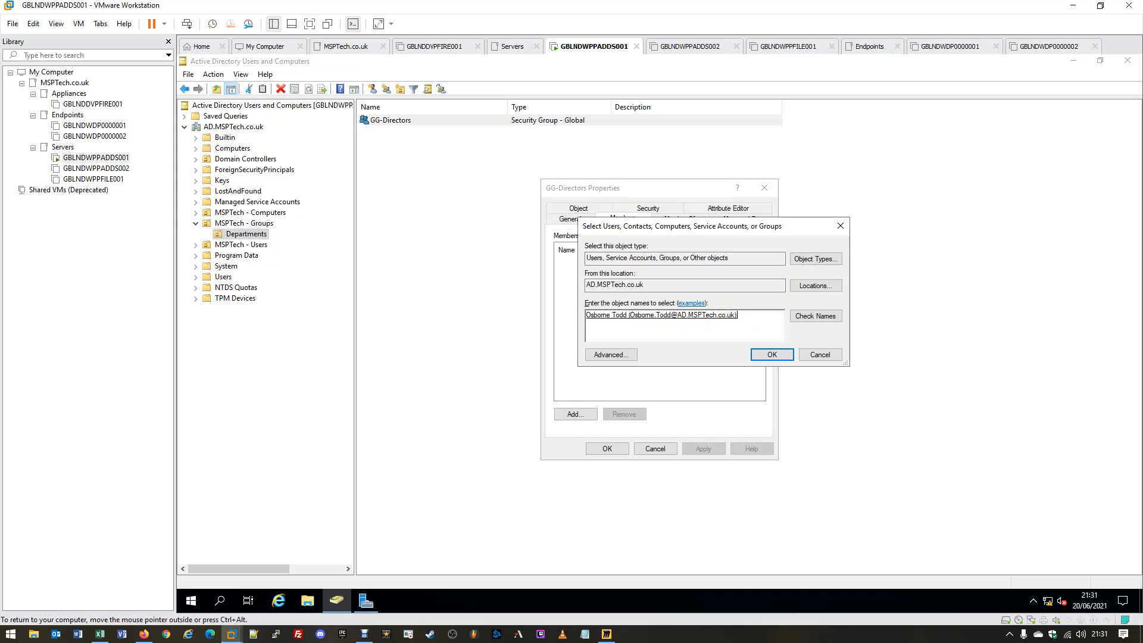
{"action": "type", "text": "catr"}
{"action": "left_click", "coordinate": [814, 319]}
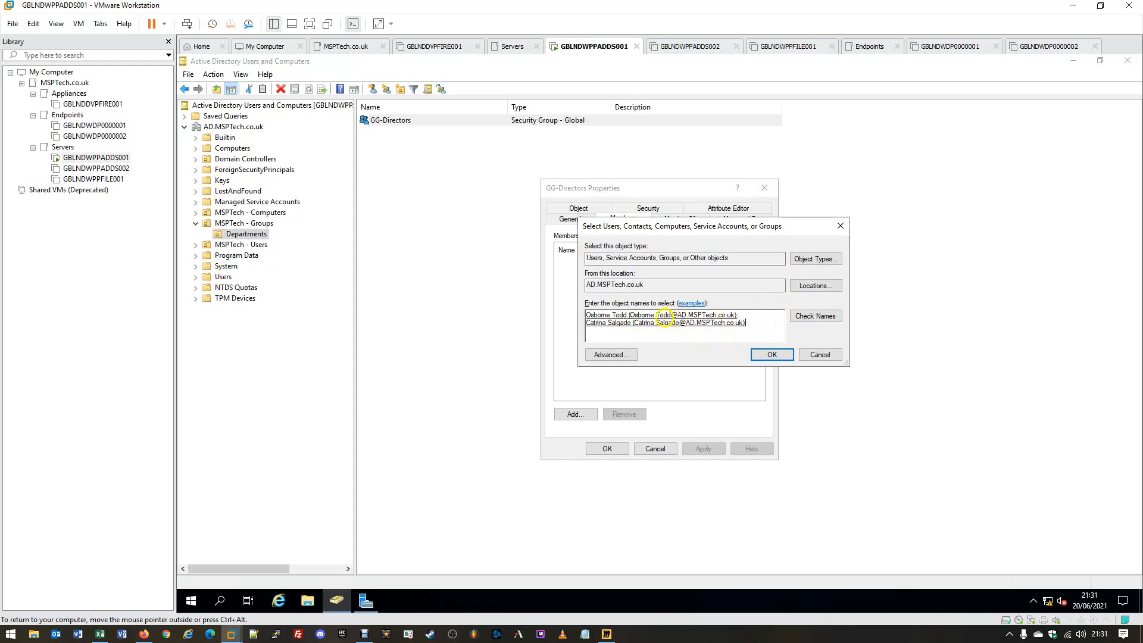
{"action": "left_click", "coordinate": [771, 355]}
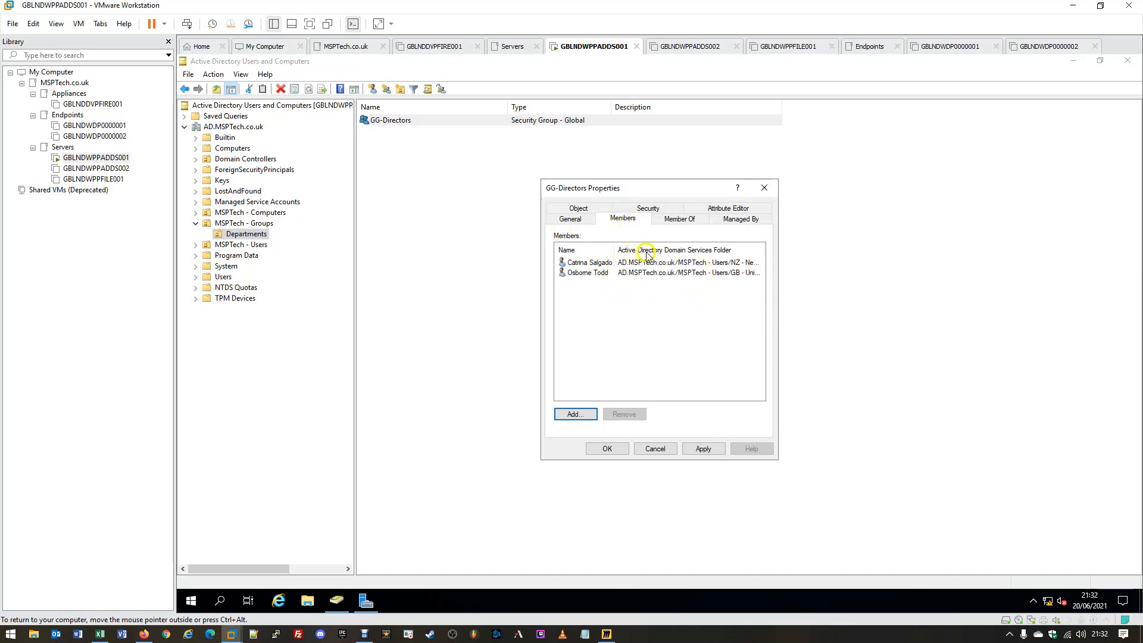
- Check the new members' folder paths, then apply the membership and close GG-Directors Properties
{"action": "left_click", "coordinate": [704, 264]}
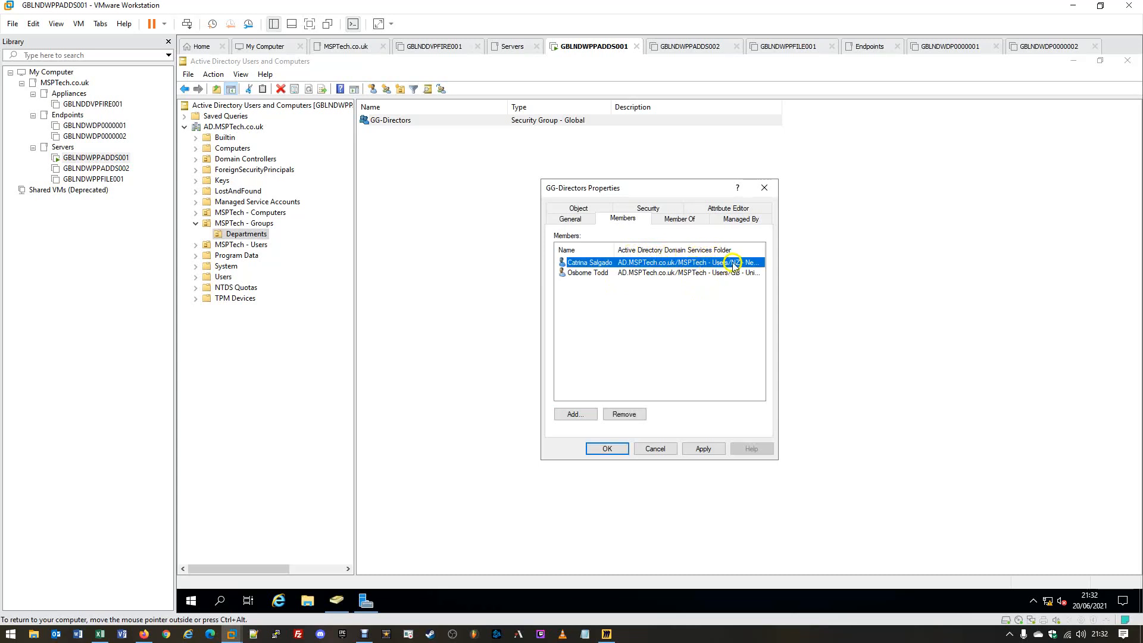
{"action": "left_click_drag", "start_coordinate": [762, 248], "coordinate": [881, 249]}
{"action": "left_click_drag", "start_coordinate": [631, 395], "coordinate": [605, 391]}
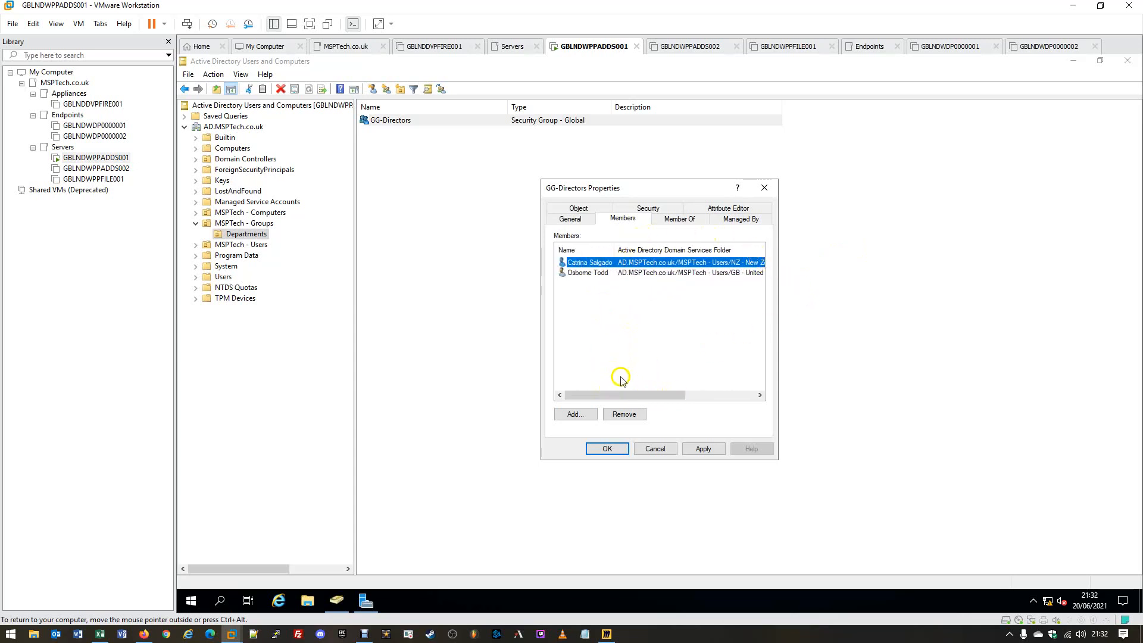
{"action": "left_click", "coordinate": [699, 450]}
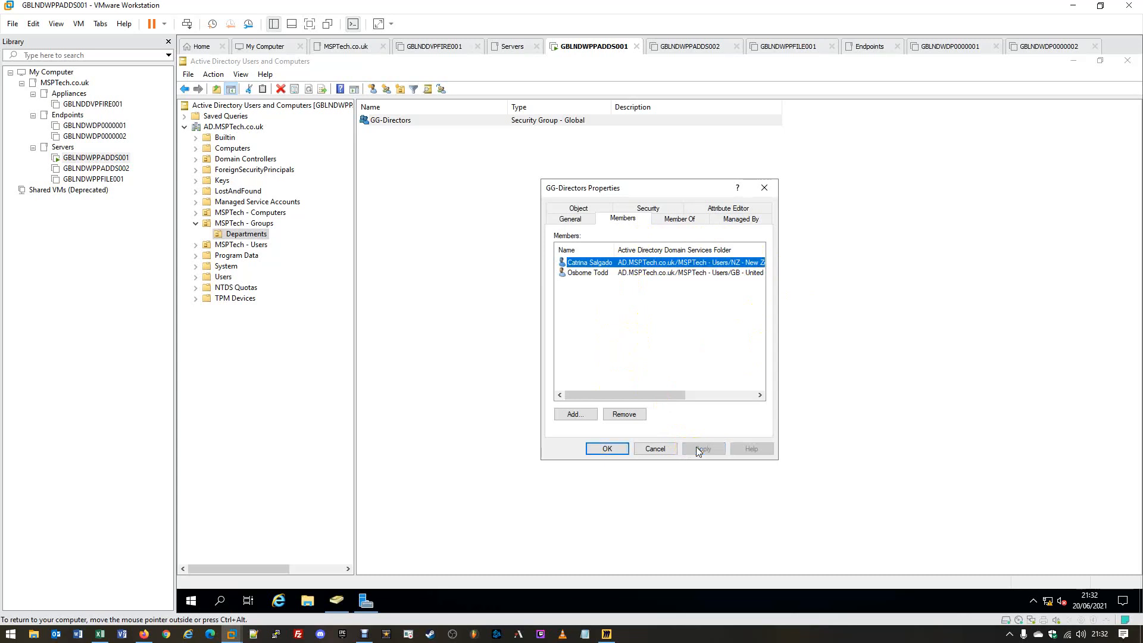
{"action": "left_click", "coordinate": [599, 452]}
{"action": "left_click", "coordinate": [599, 452]}
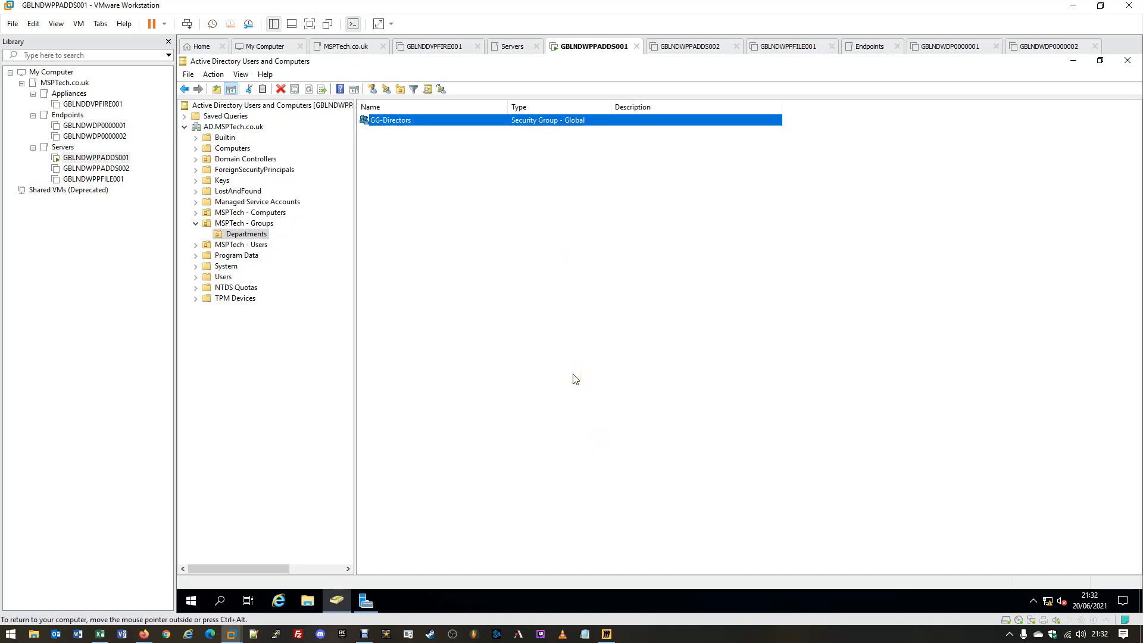
{"action": "left_click", "coordinate": [574, 377]}
- Create 'GG-HumanResources' in Departments with Global scope and Security type
{"action": "left_click", "coordinate": [409, 184]}
{"action": "left_click", "coordinate": [387, 90]}
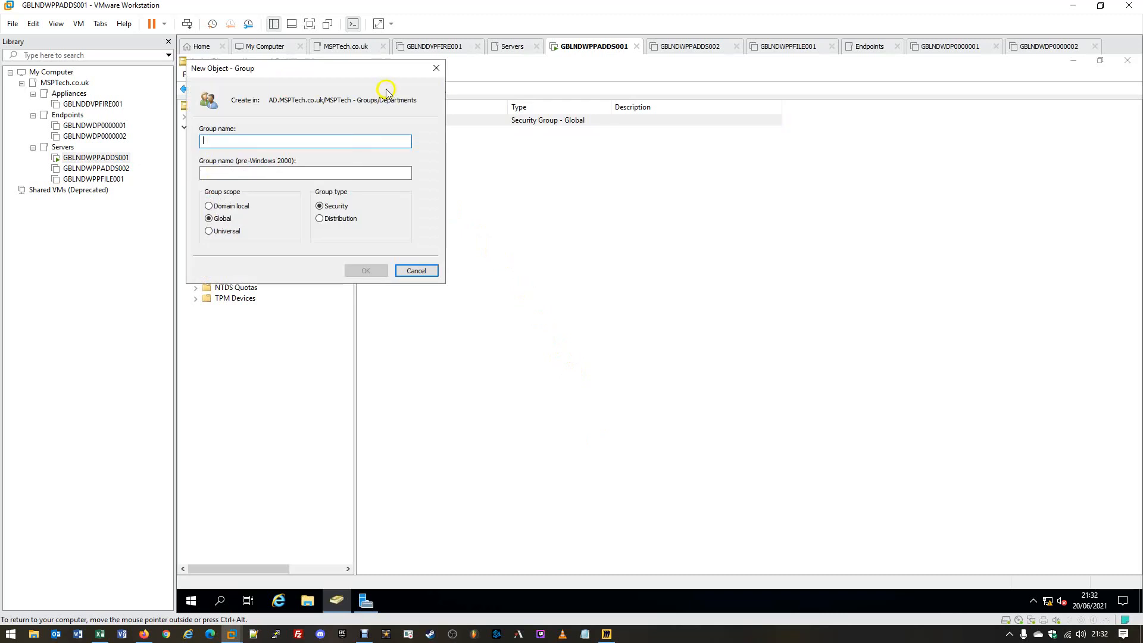
{"action": "left_click_drag", "start_coordinate": [350, 71], "coordinate": [566, 159]}
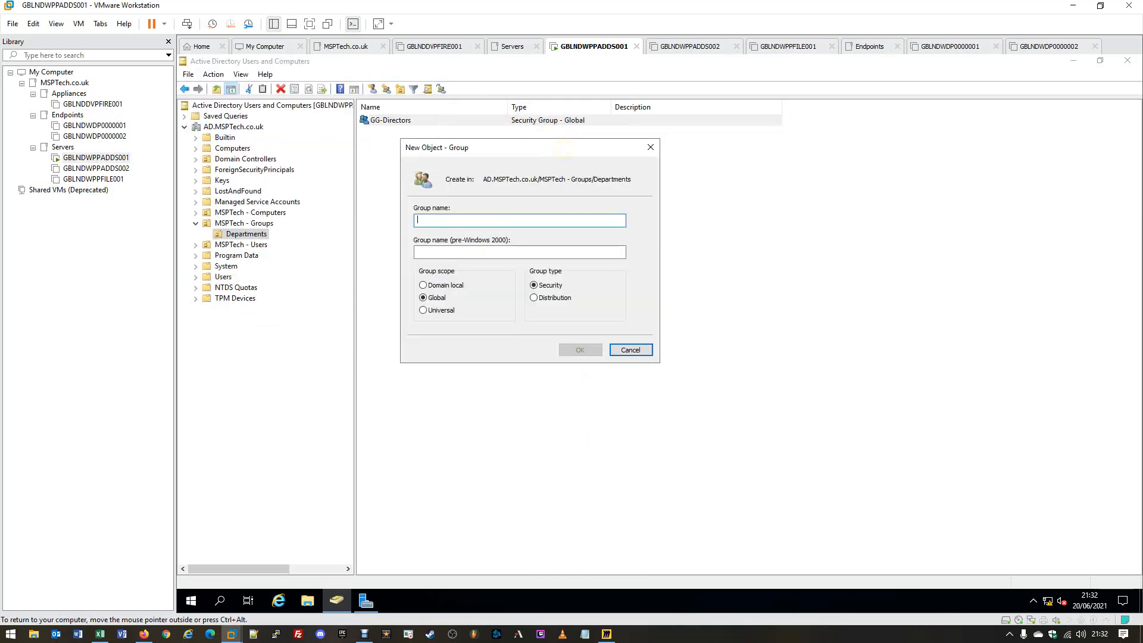
{"action": "type", "text": "GG"}
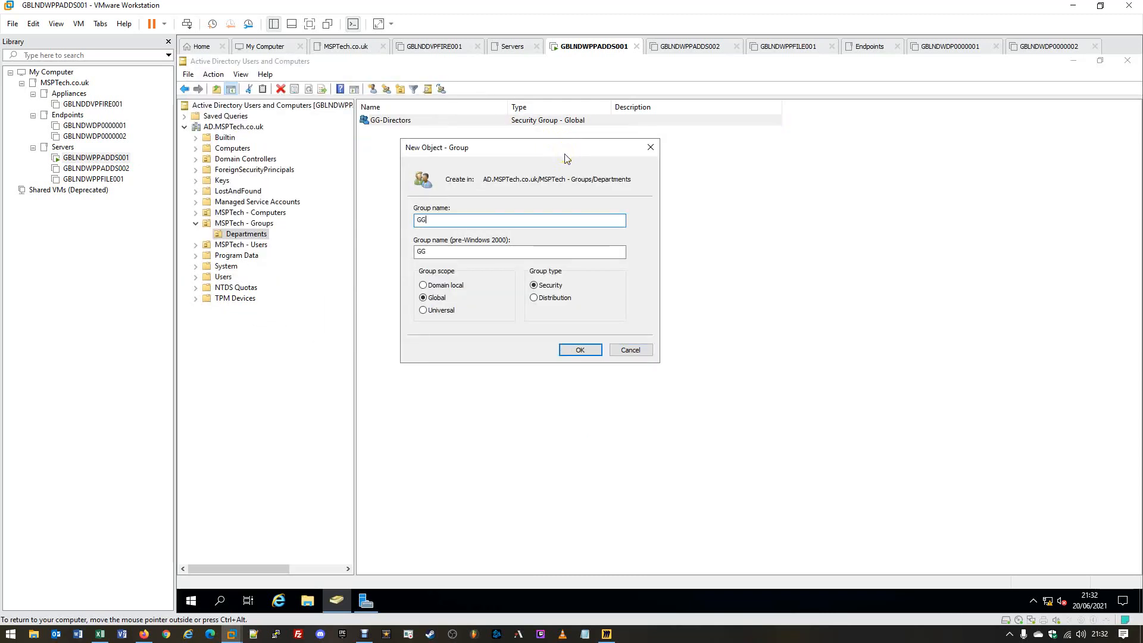
{"action": "type", "text": "-"}
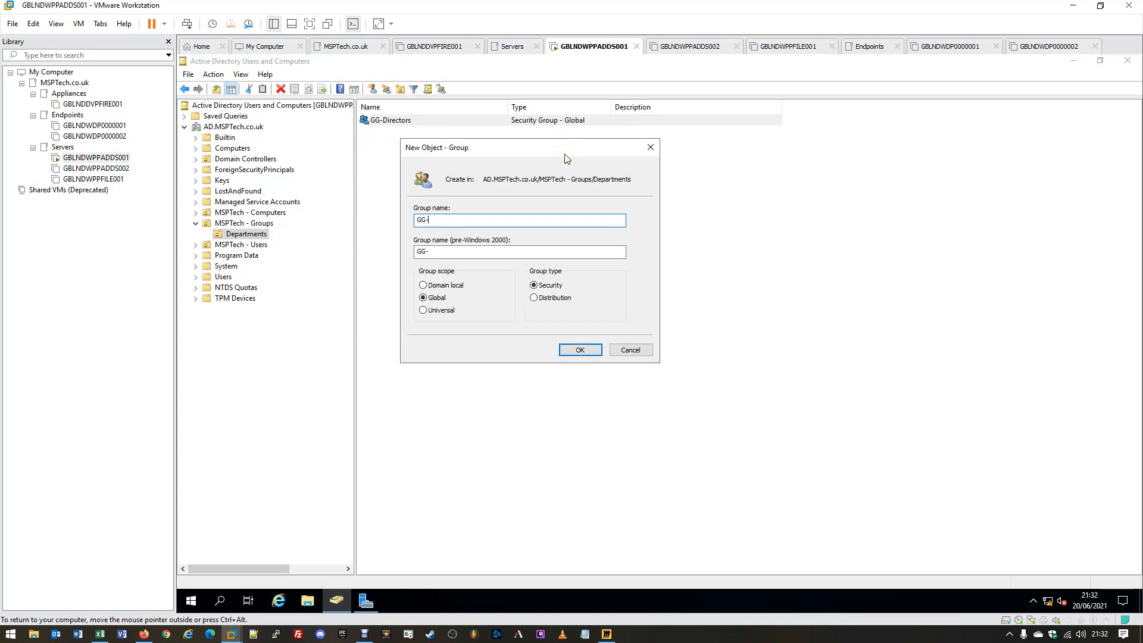
{"action": "type", "text": "HumanResources"}
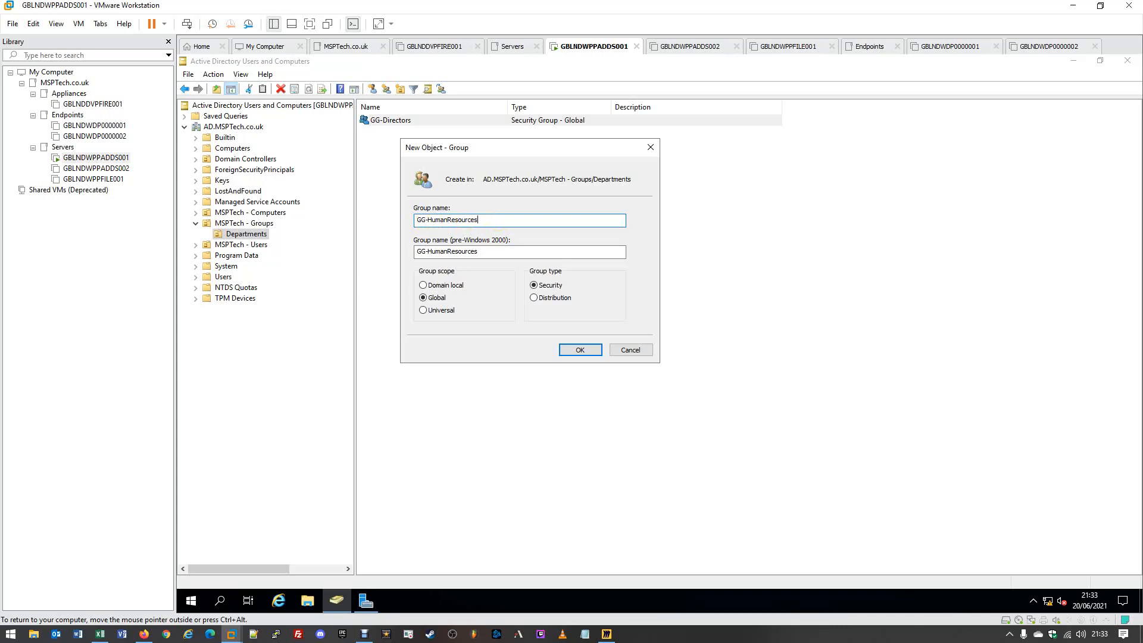
{"action": "left_click_drag", "start_coordinate": [488, 220], "coordinate": [396, 220]}
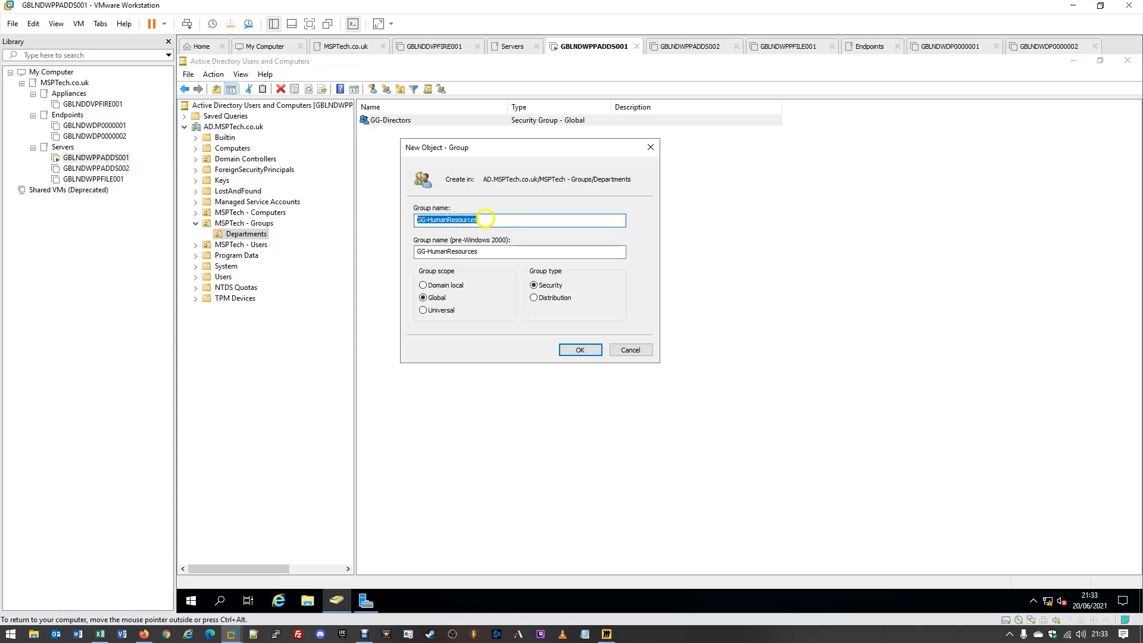
{"action": "left_click", "coordinate": [485, 219]}
{"action": "left_click", "coordinate": [491, 251]}
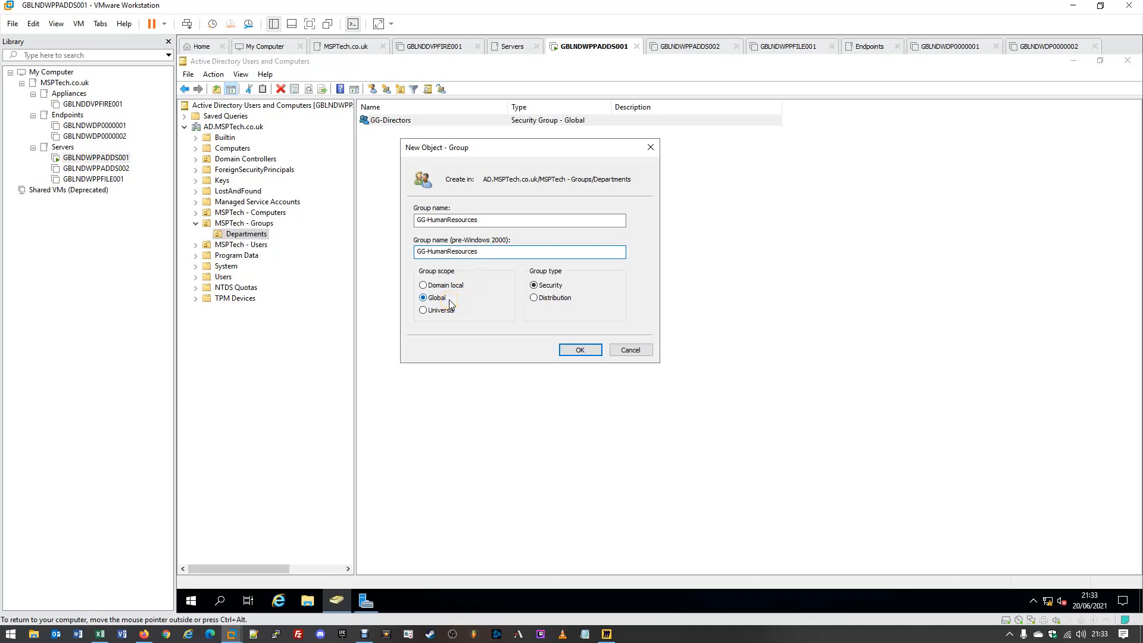
{"action": "left_click", "coordinate": [551, 286]}
{"action": "left_click", "coordinate": [581, 350]}
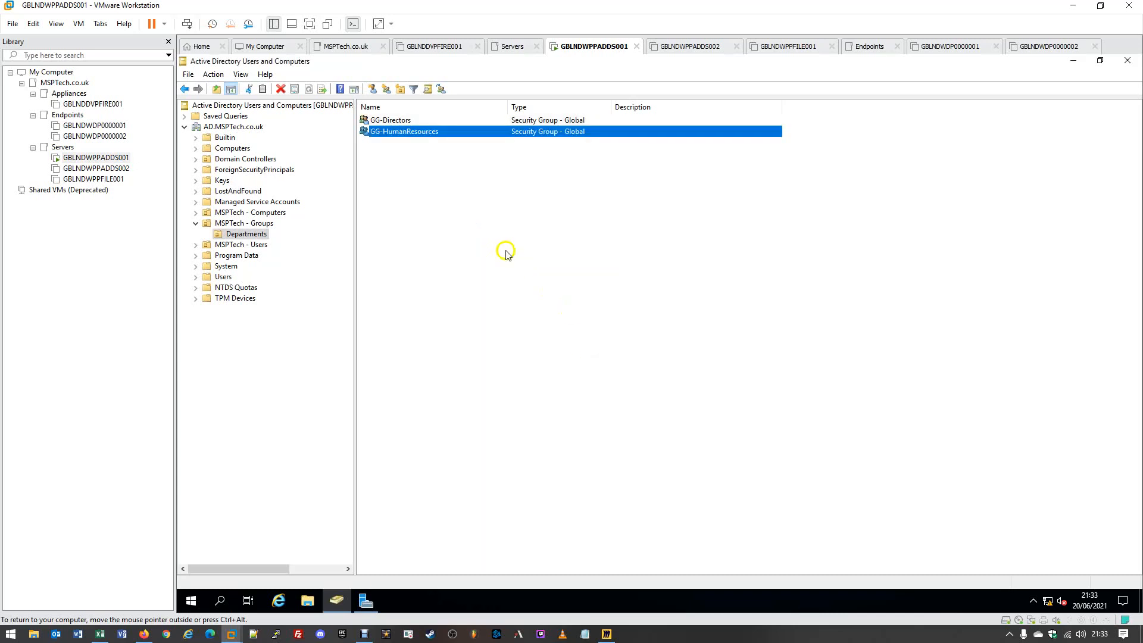
- Add one domain user to GG-HumanResources' members, apply, and close its properties
{"action": "double_click", "coordinate": [405, 132]}
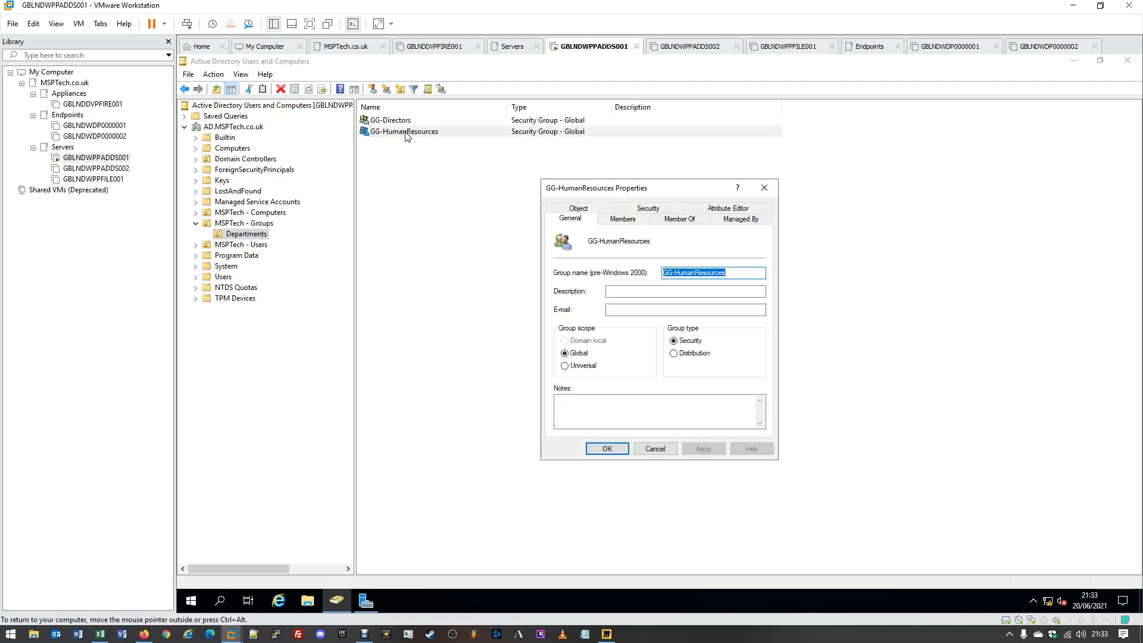
{"action": "left_click", "coordinate": [623, 220]}
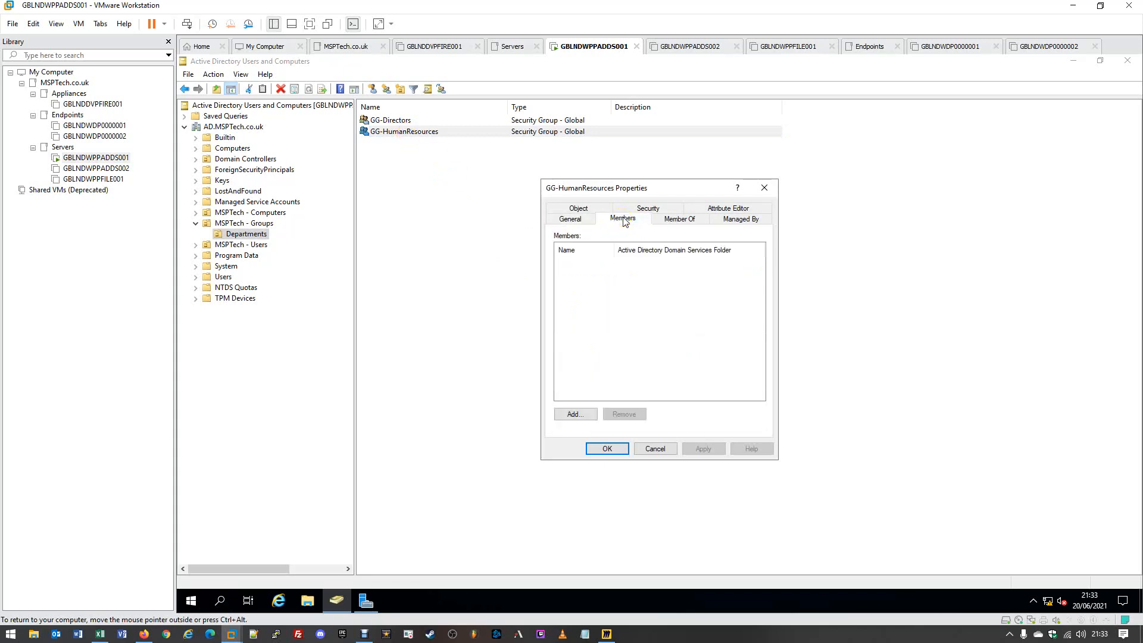
{"action": "left_click", "coordinate": [572, 415]}
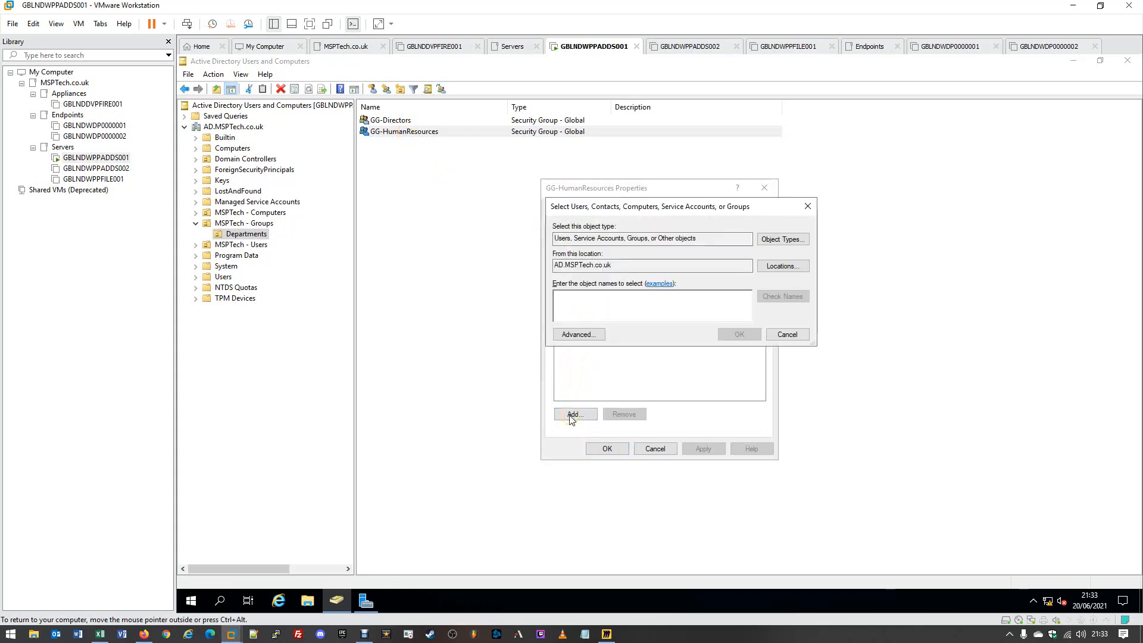
{"action": "type", "text": "Juli"}
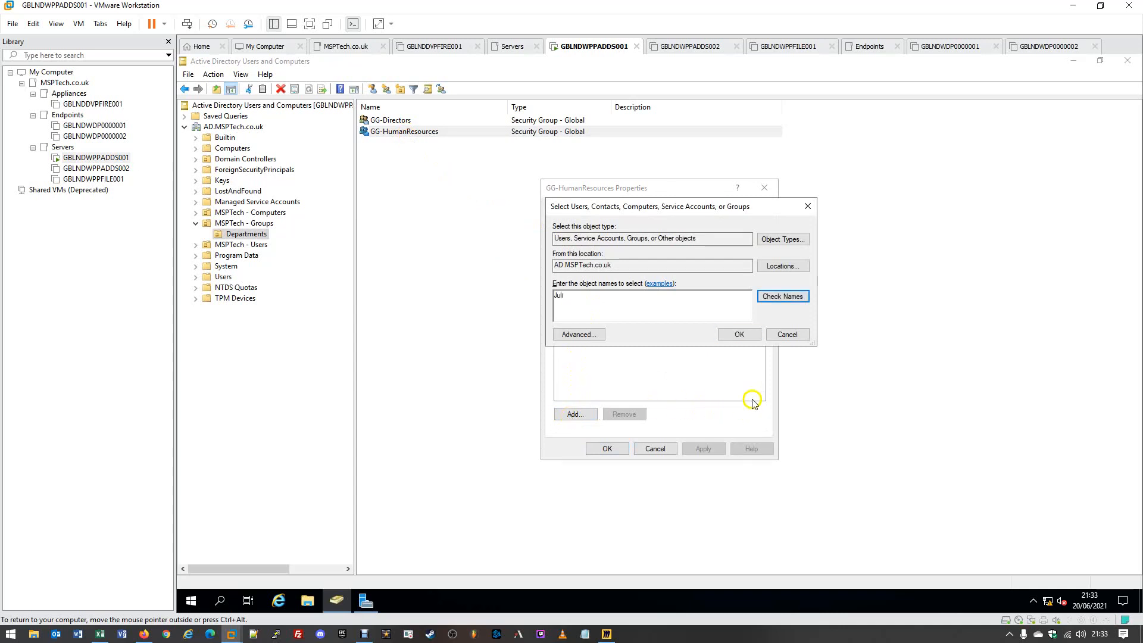
{"action": "left_click", "coordinate": [783, 299]}
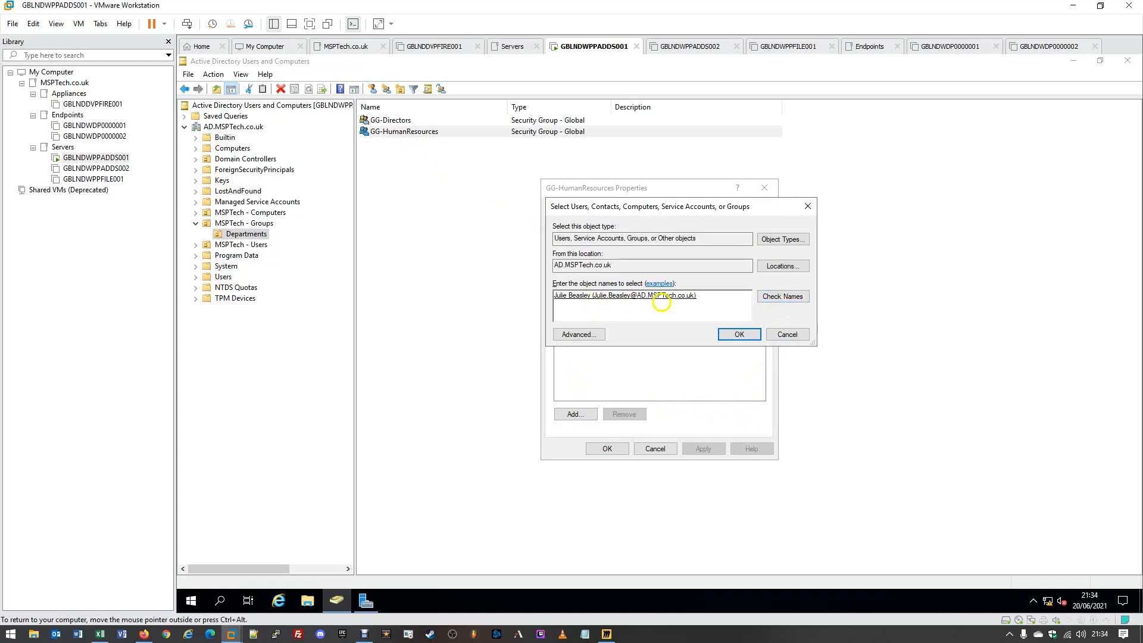
{"action": "left_click", "coordinate": [733, 336]}
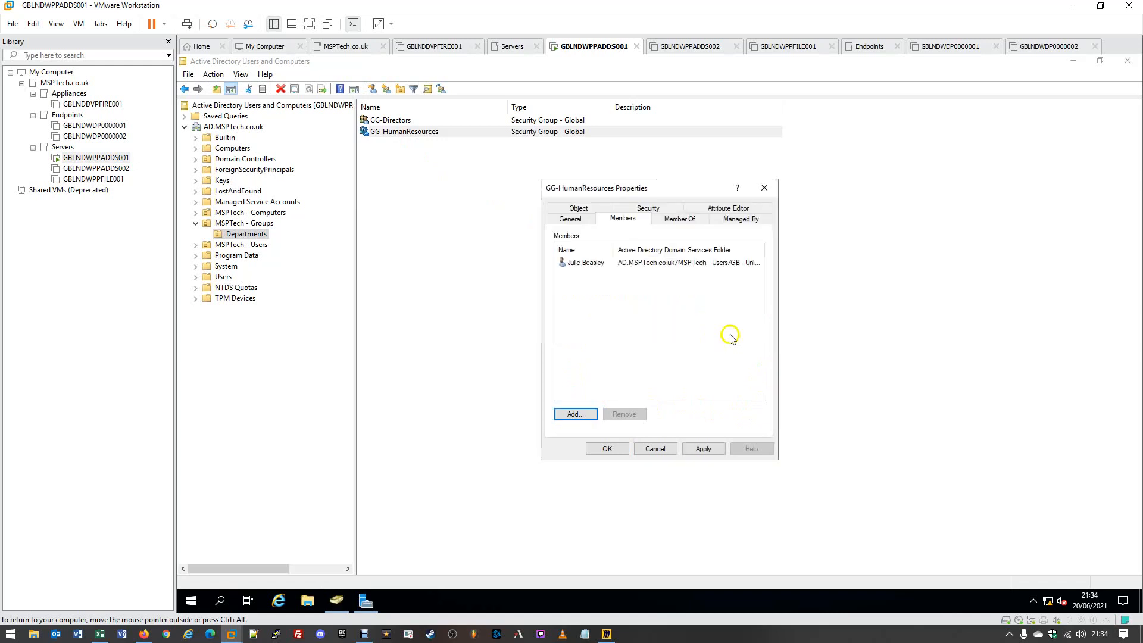
{"action": "left_click", "coordinate": [699, 453]}
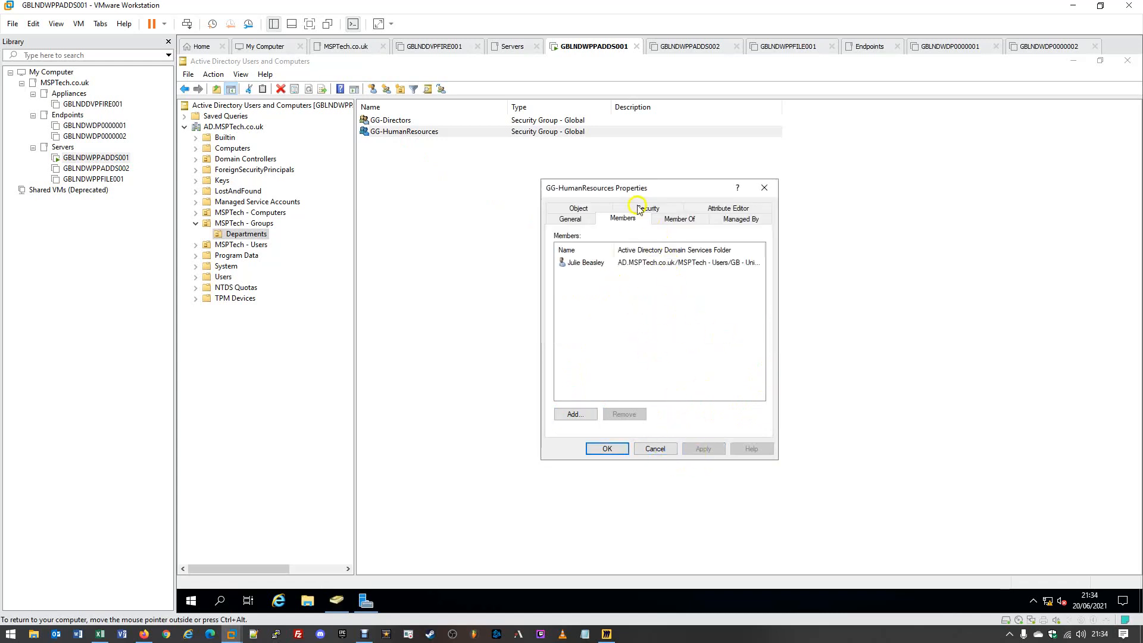
{"action": "left_click", "coordinate": [606, 451]}
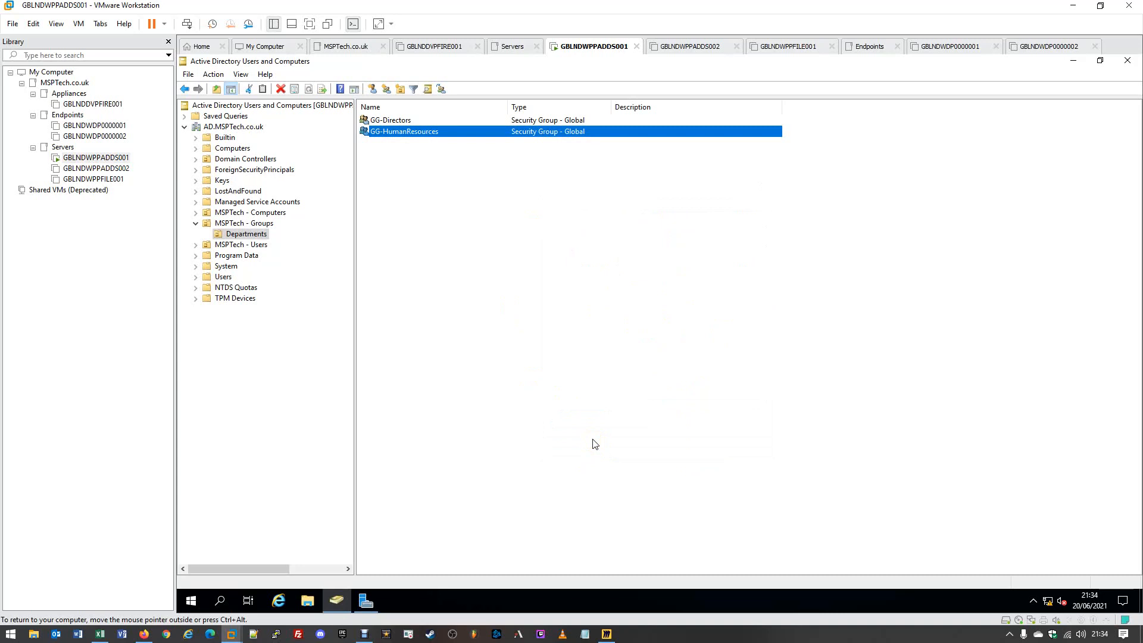
- Create a new Global Security group named GG-Finance in the Departments OU
{"action": "right_click", "coordinate": [440, 207]}
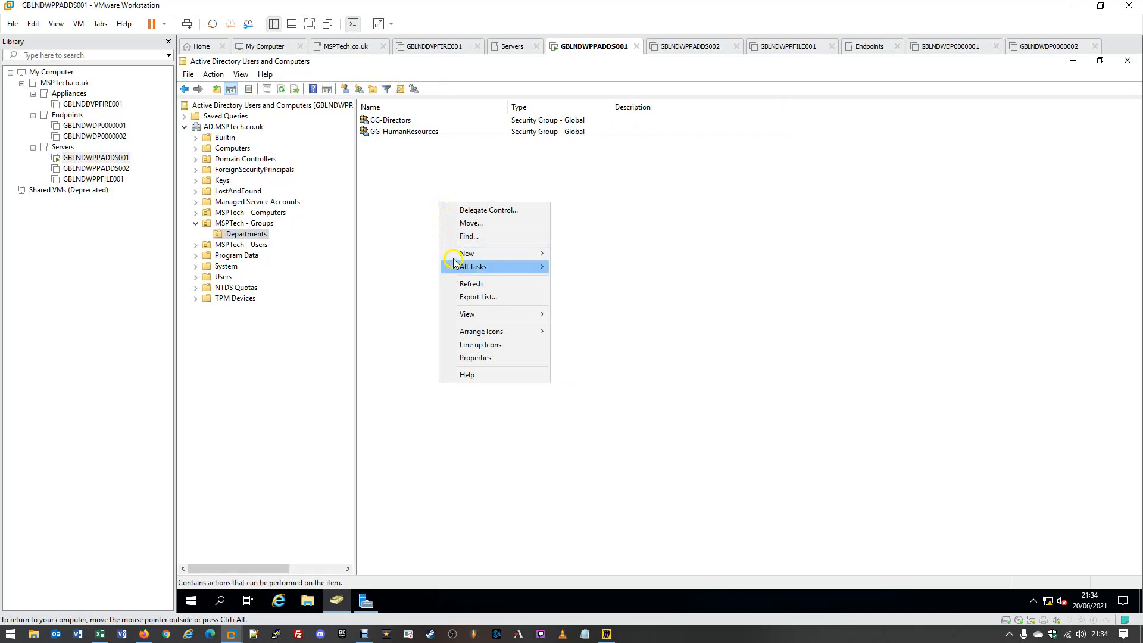
{"action": "left_click", "coordinate": [410, 132]}
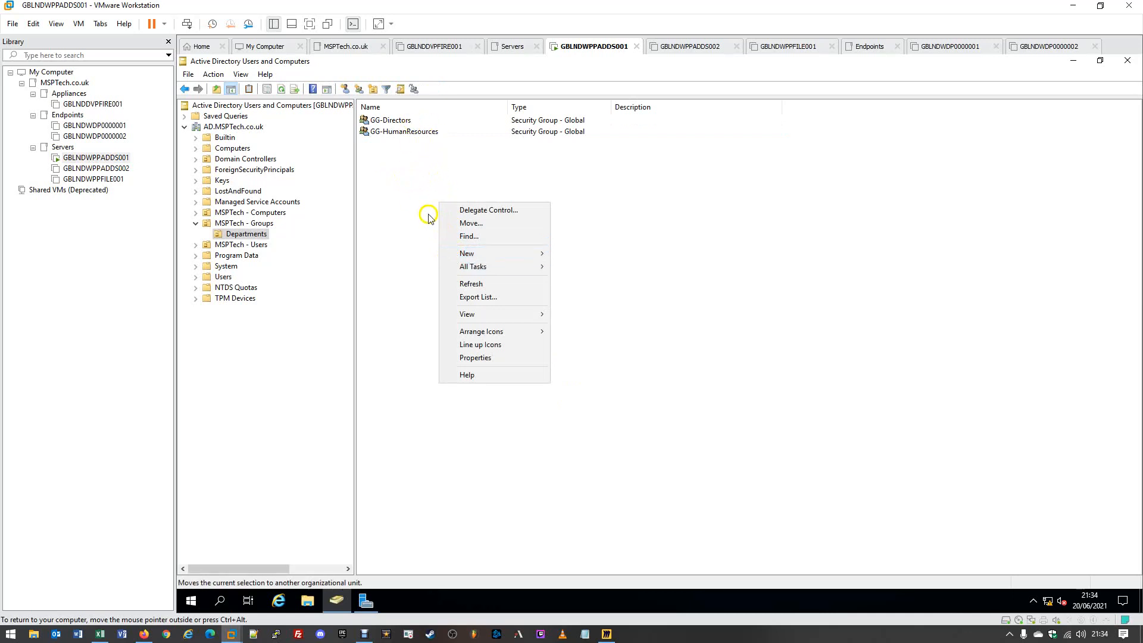
{"action": "mouse_move", "coordinate": [468, 256]}
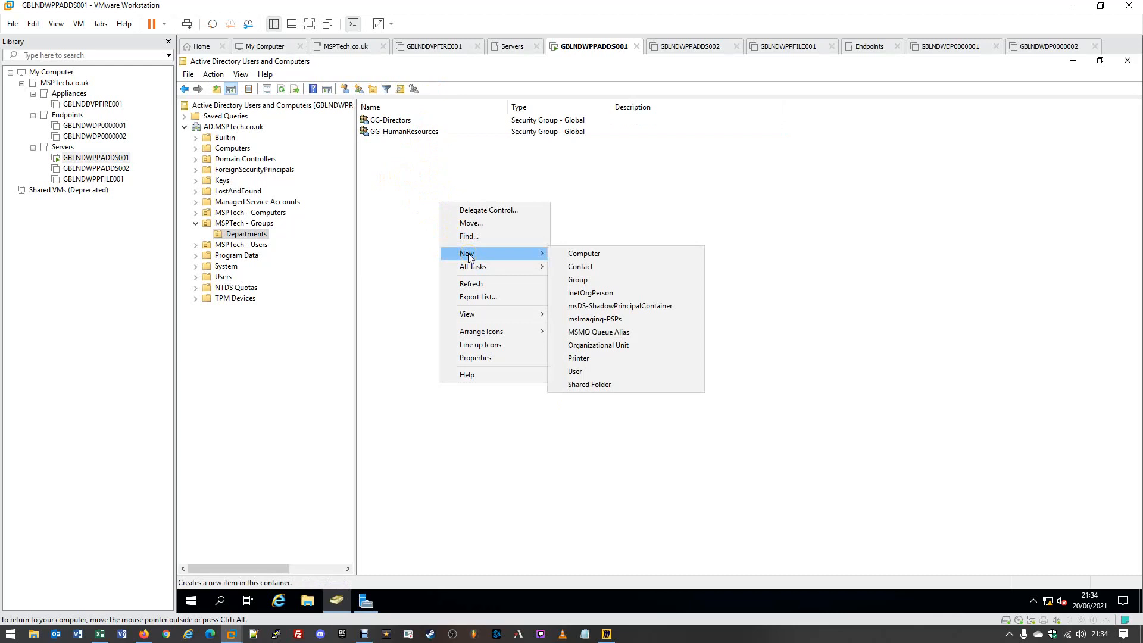
{"action": "left_click", "coordinate": [601, 280]}
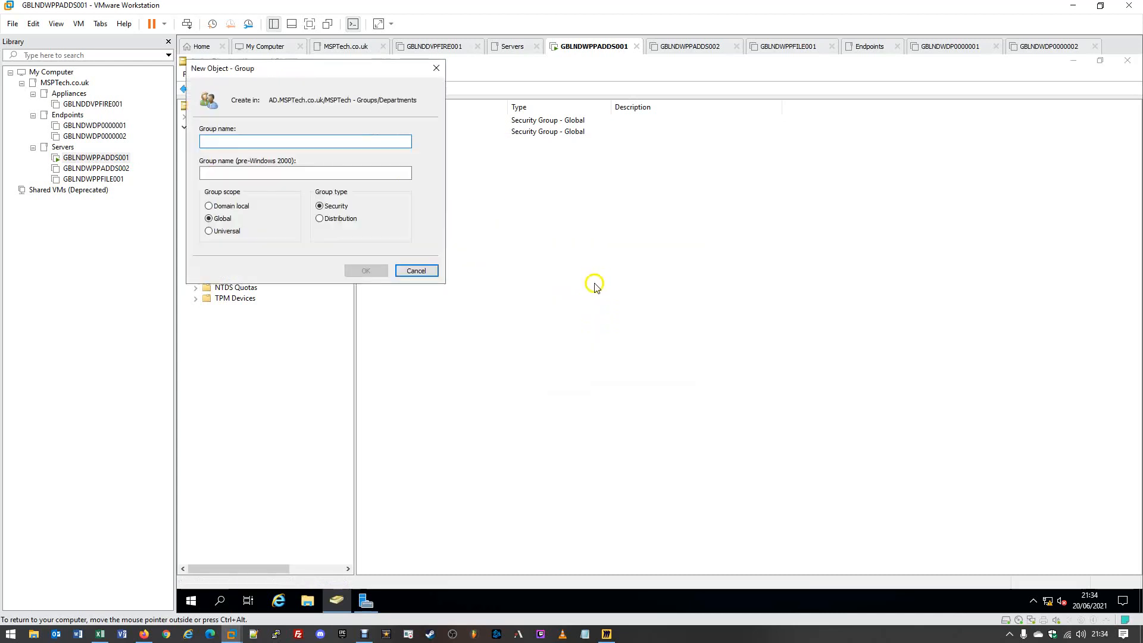
{"action": "left_click", "coordinate": [288, 68]}
{"action": "left_click_drag", "start_coordinate": [287, 68], "coordinate": [550, 165]}
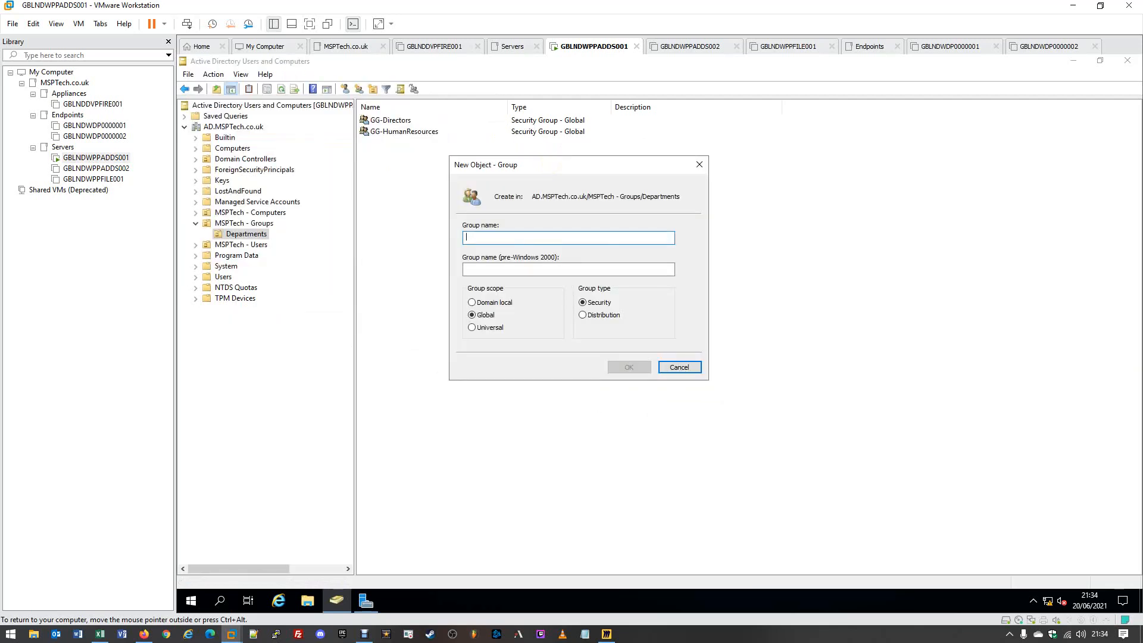
{"action": "type", "text": "GG"}
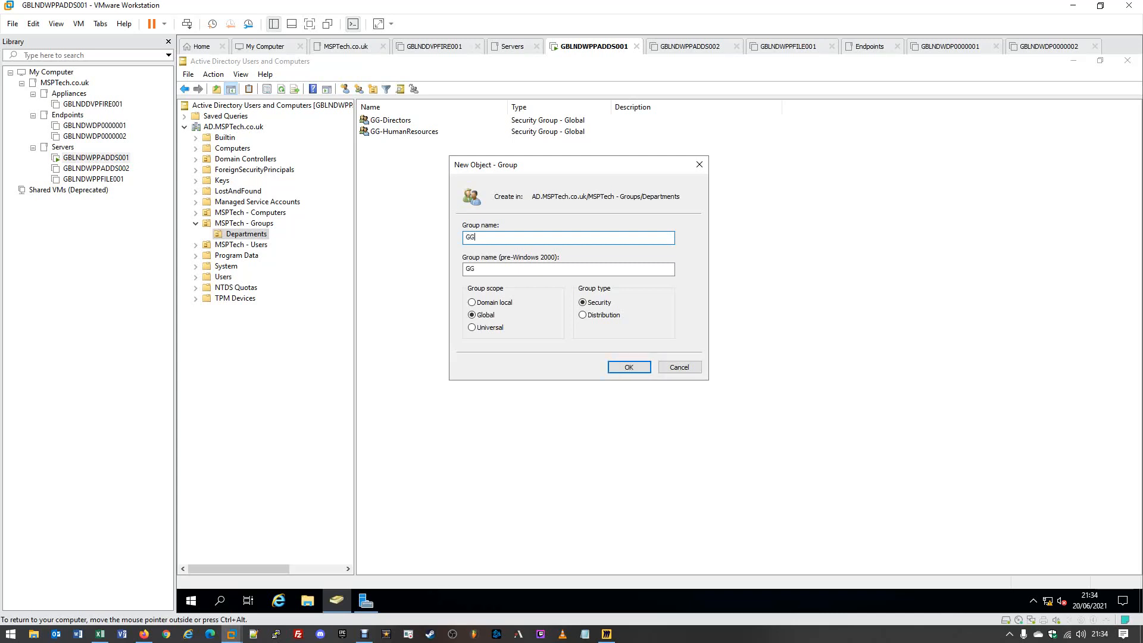
{"action": "type", "text": "-Finance"}
{"action": "left_click", "coordinate": [640, 375]}
{"action": "left_click", "coordinate": [640, 376]}
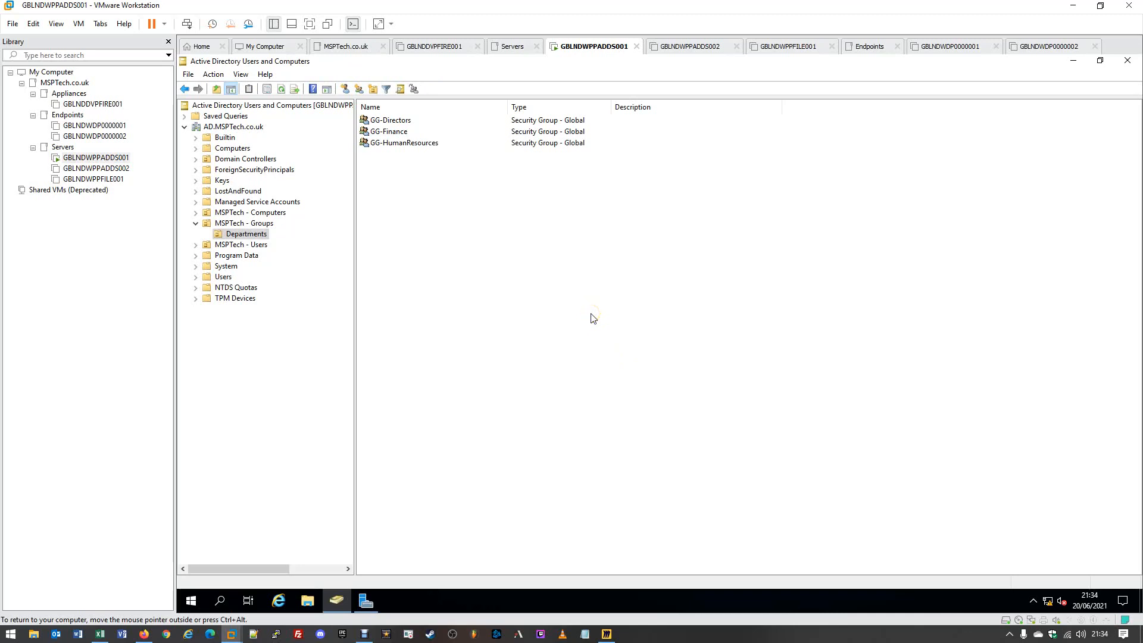
- Expand the MSPTech - Users country units and select a user in LND - London
{"action": "left_click", "coordinate": [196, 245]}
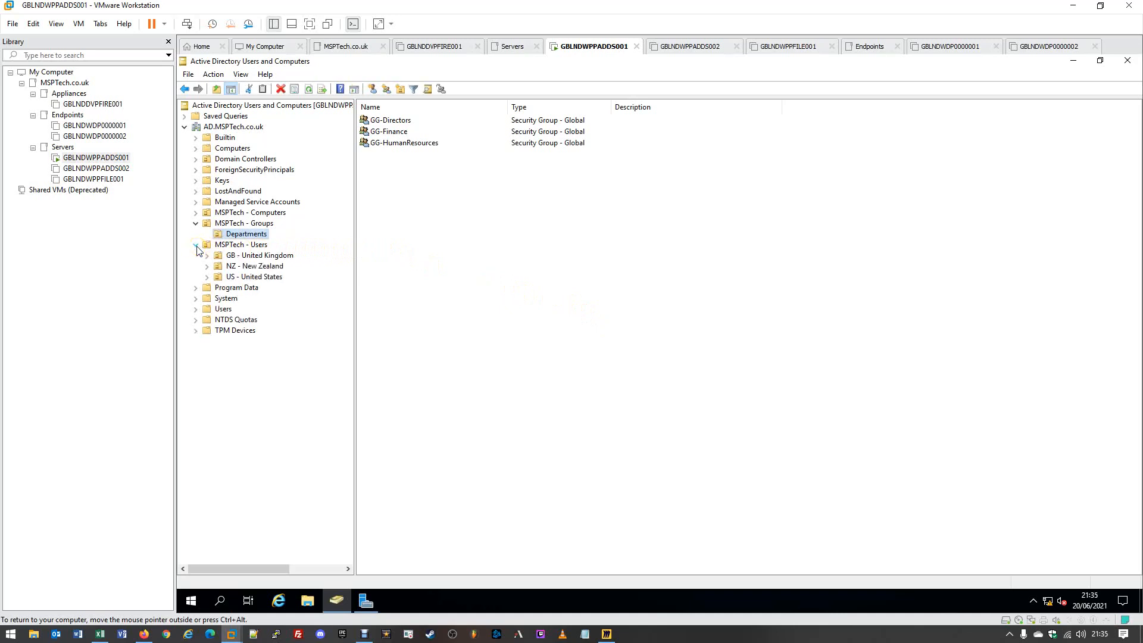
{"action": "left_click", "coordinate": [206, 277]}
{"action": "left_click", "coordinate": [207, 265]}
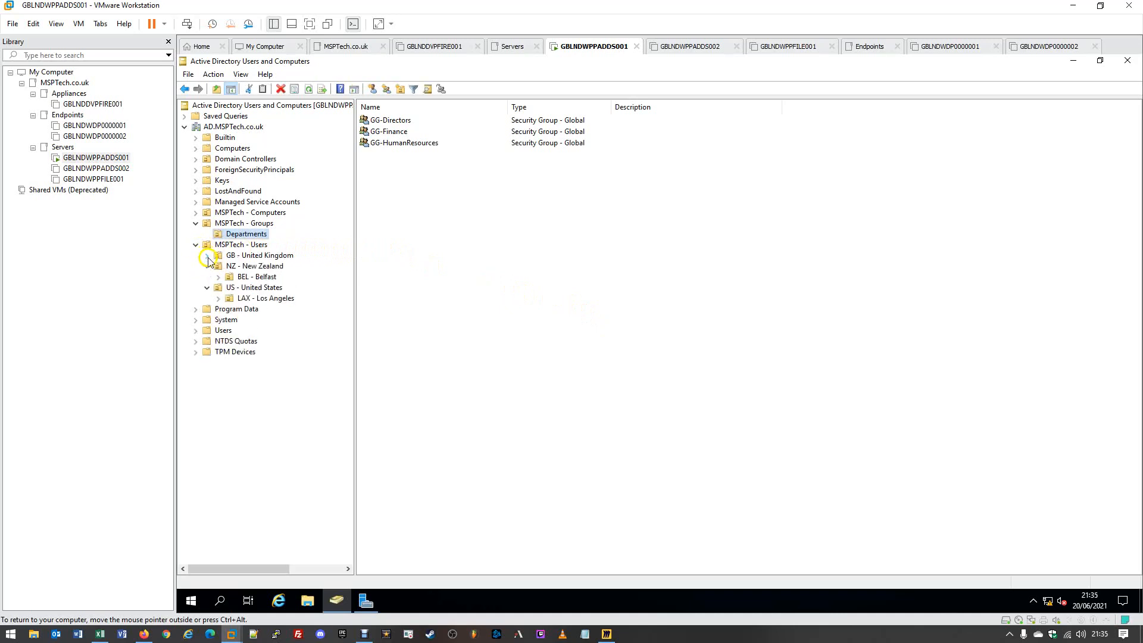
{"action": "left_click", "coordinate": [207, 255]}
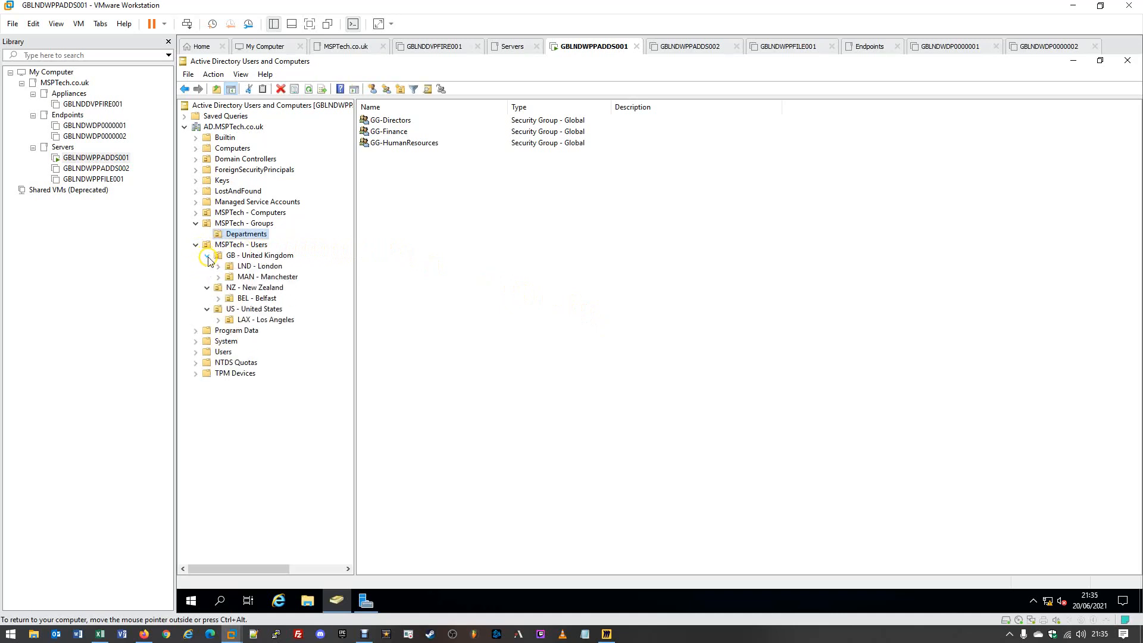
{"action": "left_click", "coordinate": [248, 267]}
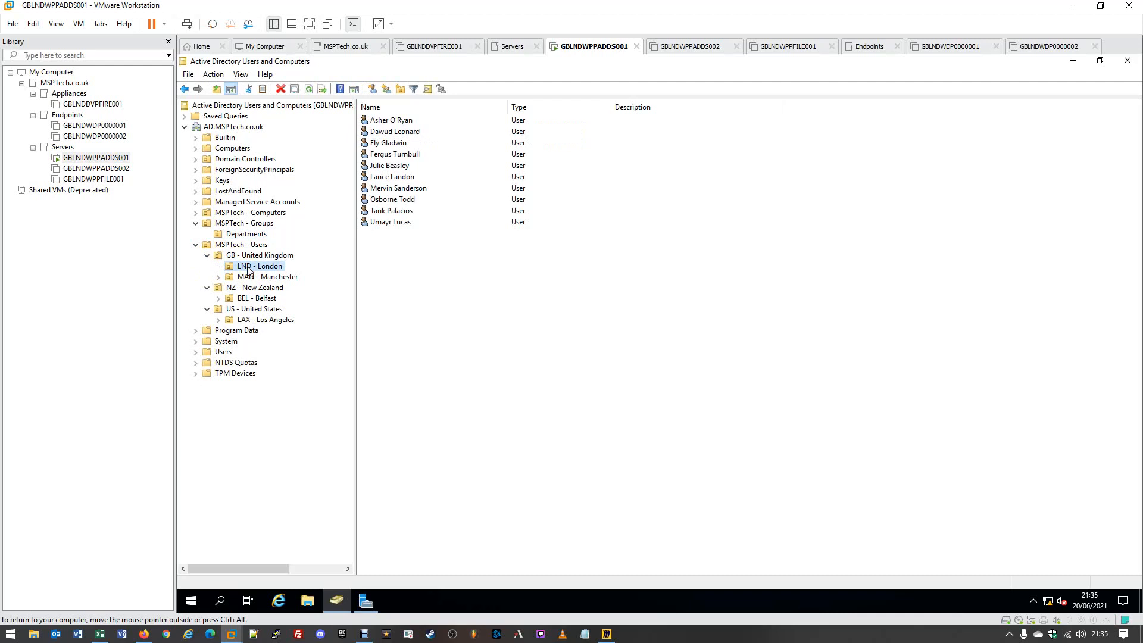
{"action": "left_click", "coordinate": [391, 190]}
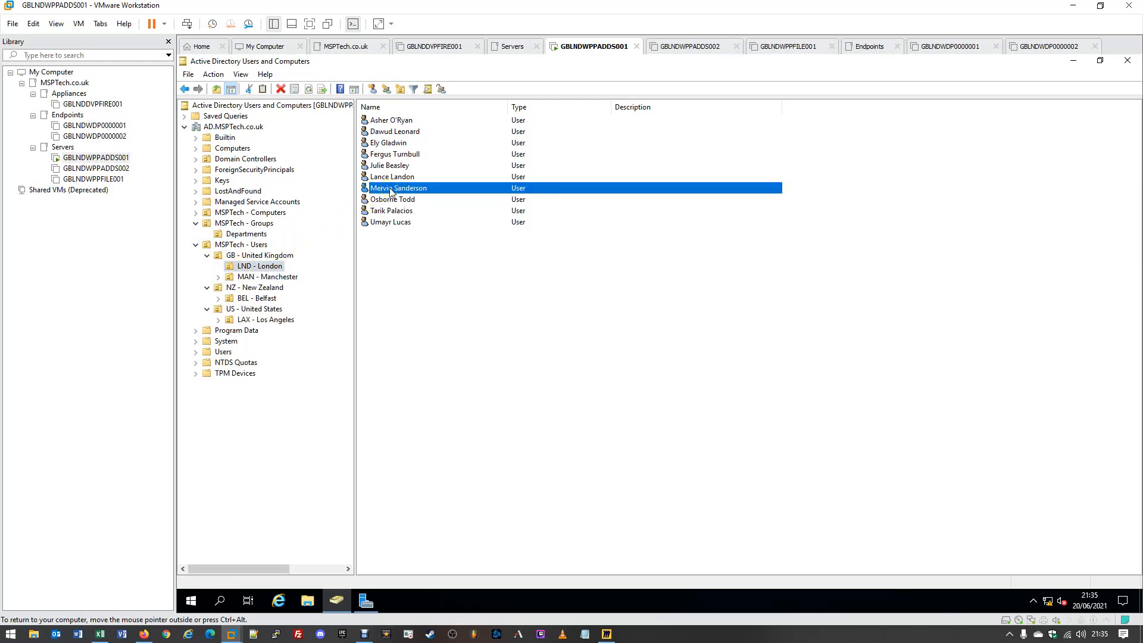
- Add that London user to GG-Finance on the Member Of tab and save
{"action": "double_click", "coordinate": [391, 189]}
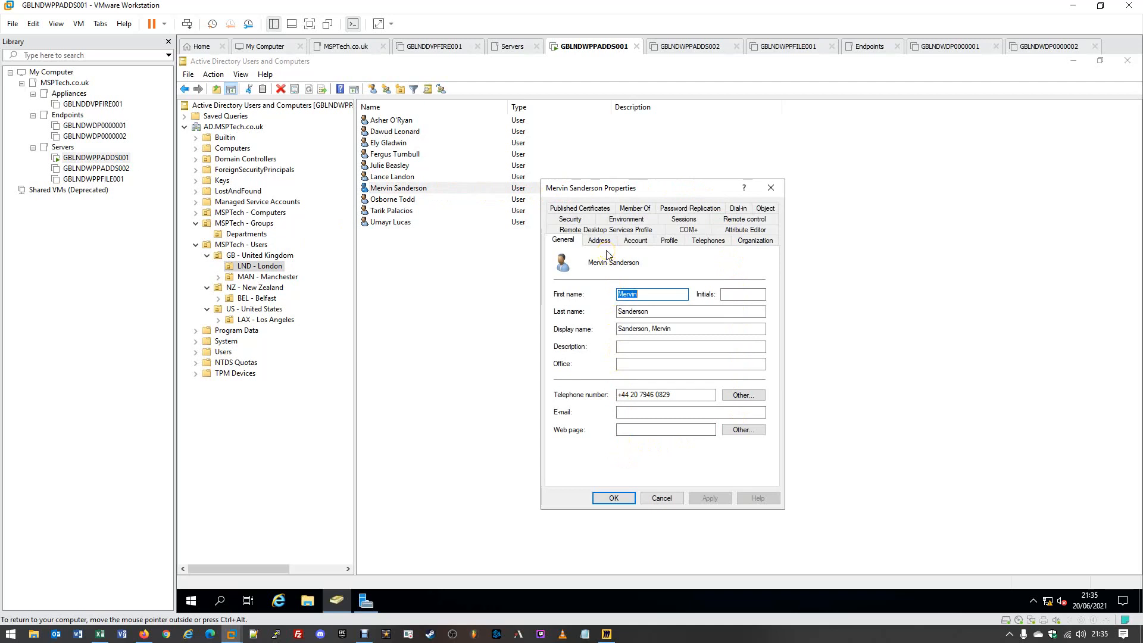
{"action": "left_click", "coordinate": [633, 209]}
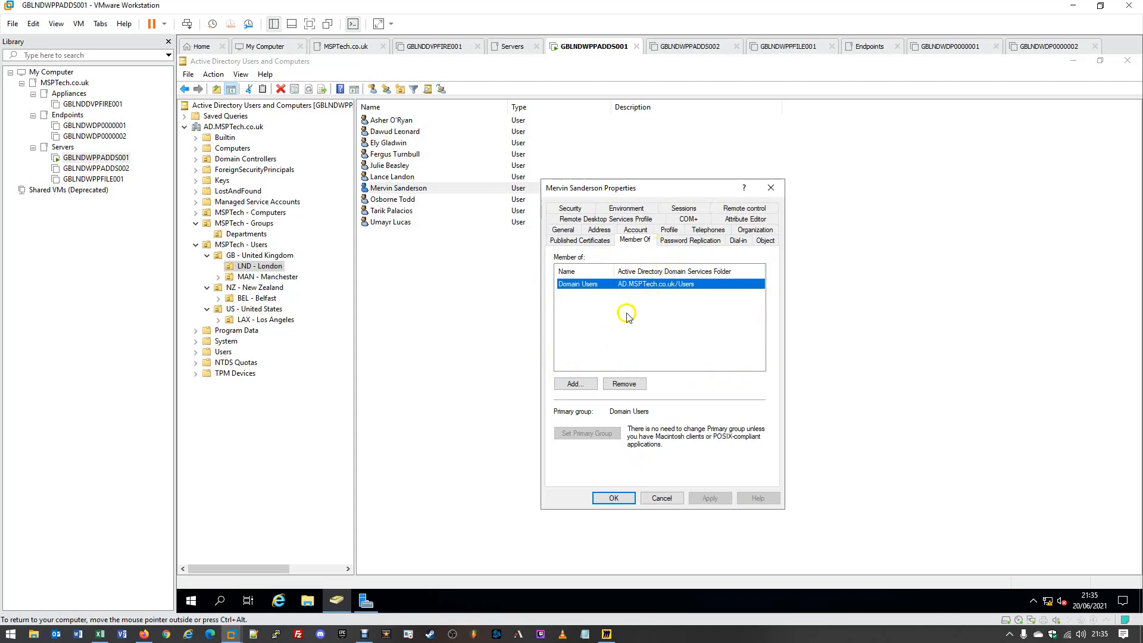
{"action": "left_click", "coordinate": [586, 390]}
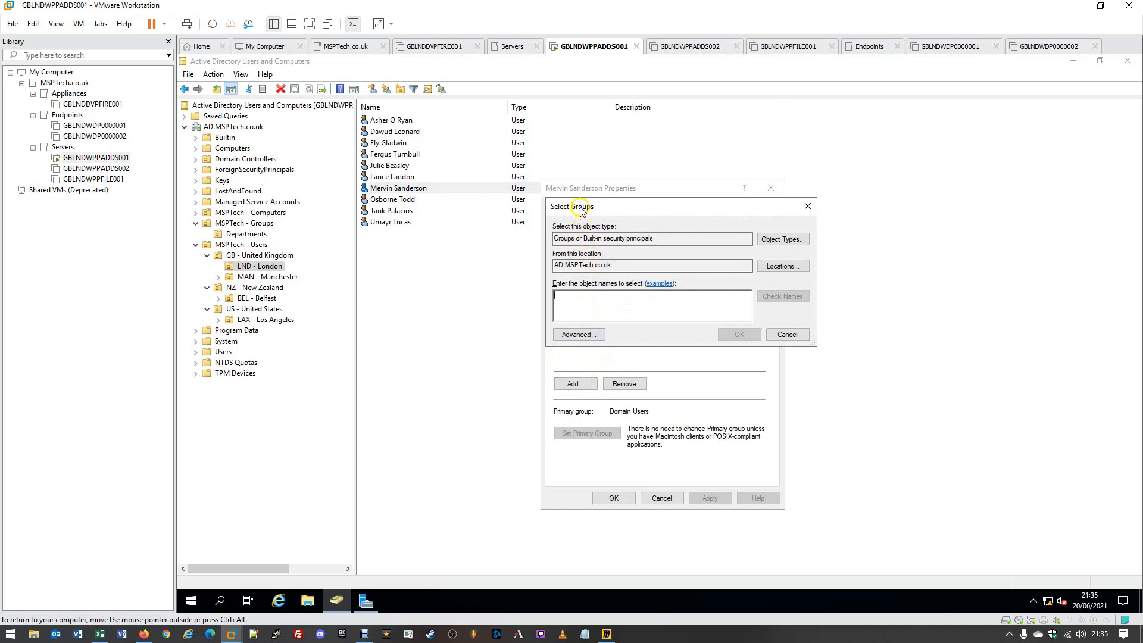
{"action": "left_click_drag", "start_coordinate": [582, 215], "coordinate": [609, 231]}
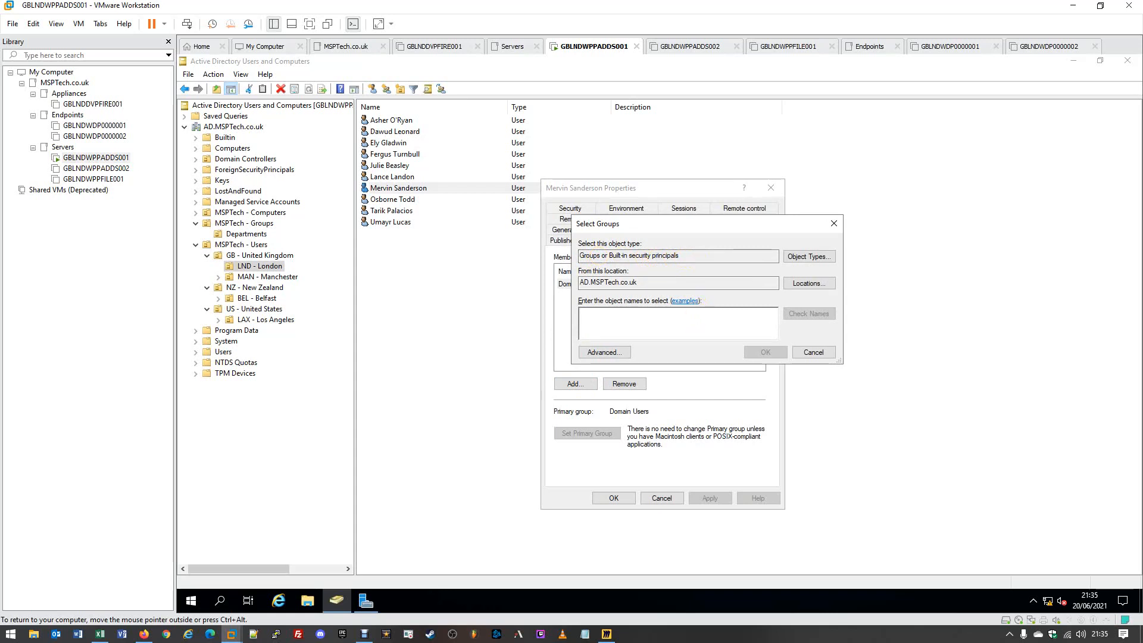
{"action": "type", "text": "GG-Finance"}
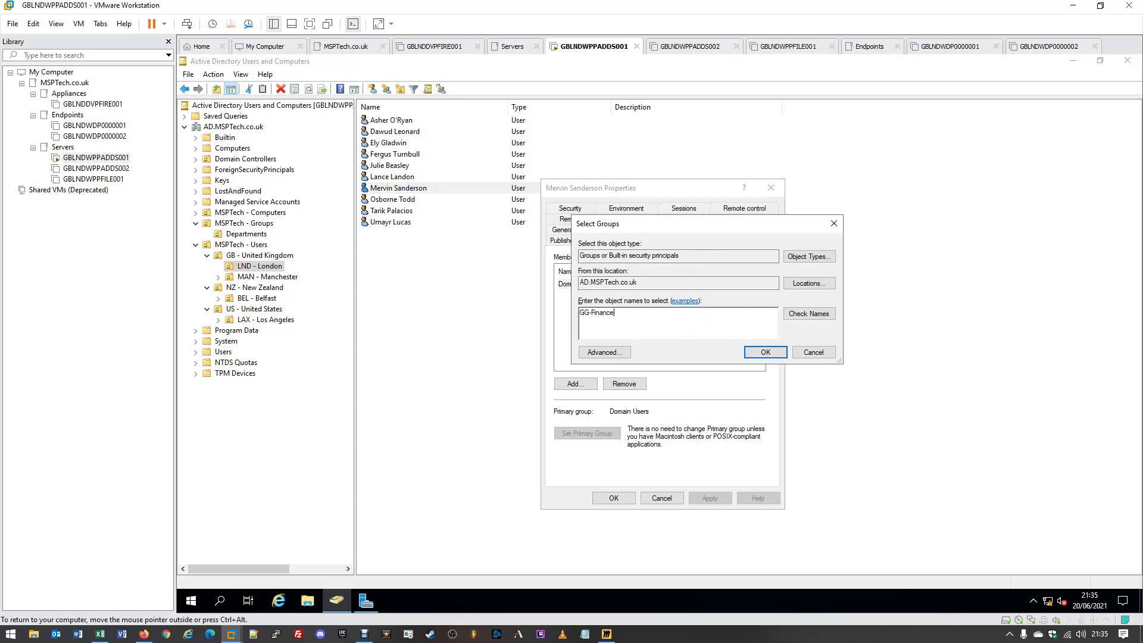
{"action": "left_click", "coordinate": [820, 314]}
{"action": "left_click_drag", "start_coordinate": [634, 315], "coordinate": [549, 314]}
{"action": "left_click", "coordinate": [652, 315]}
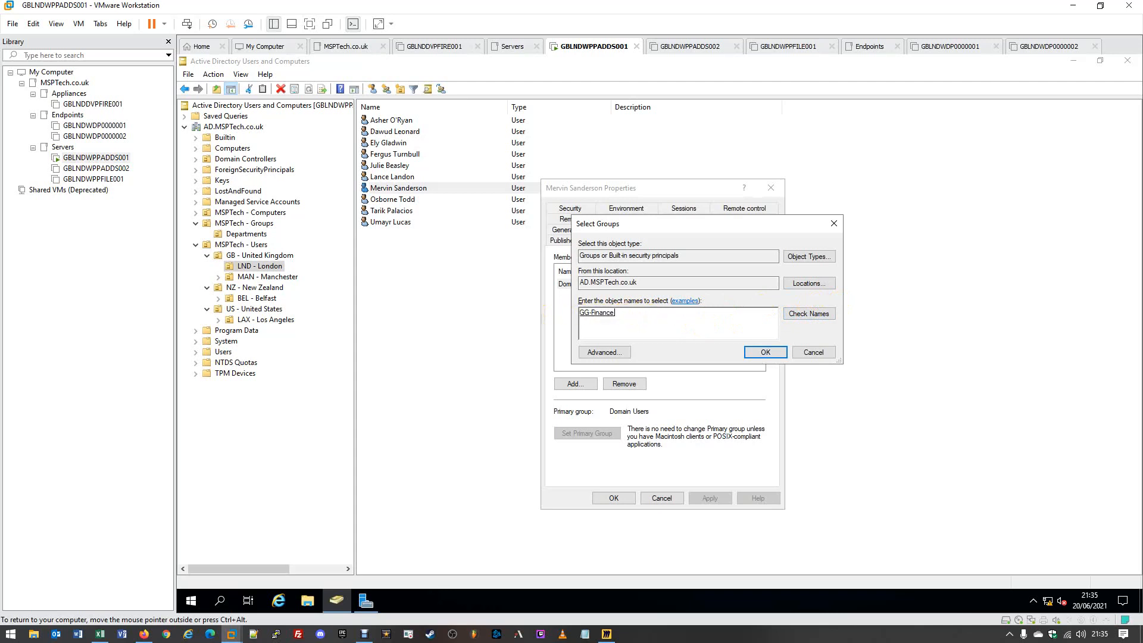
{"action": "left_click", "coordinate": [766, 353]}
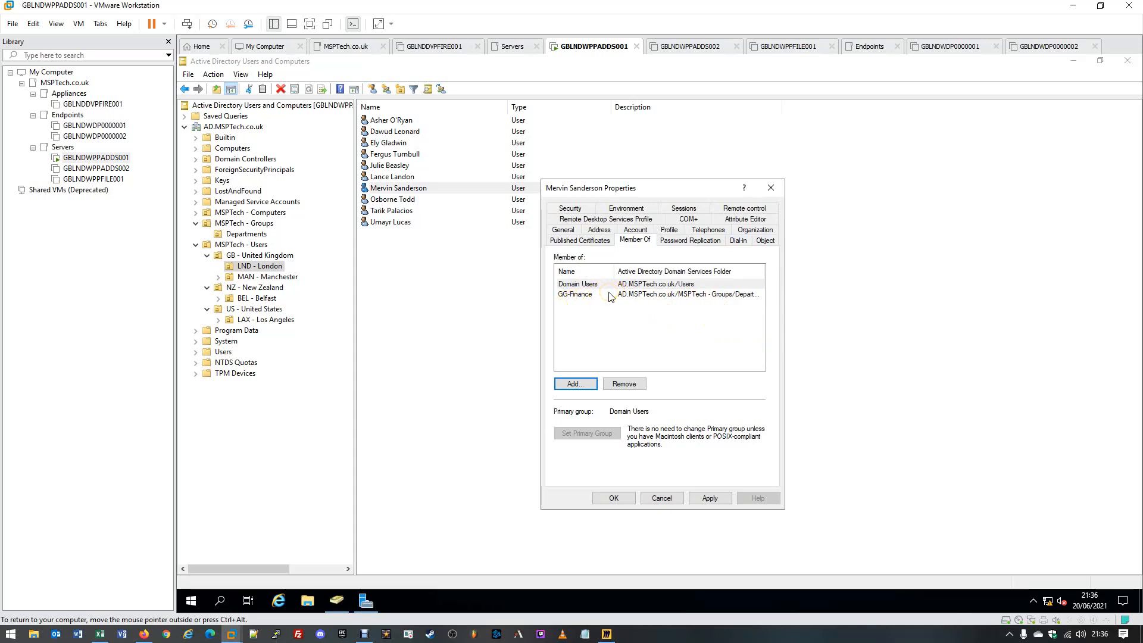
{"action": "left_click", "coordinate": [709, 499]}
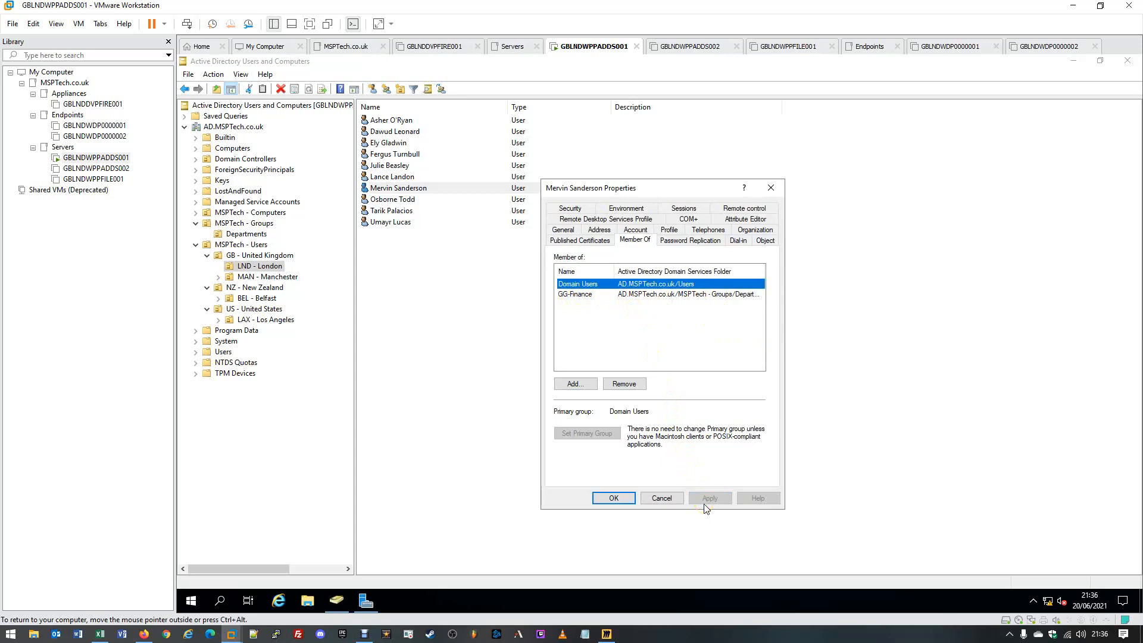
{"action": "left_click", "coordinate": [606, 500]}
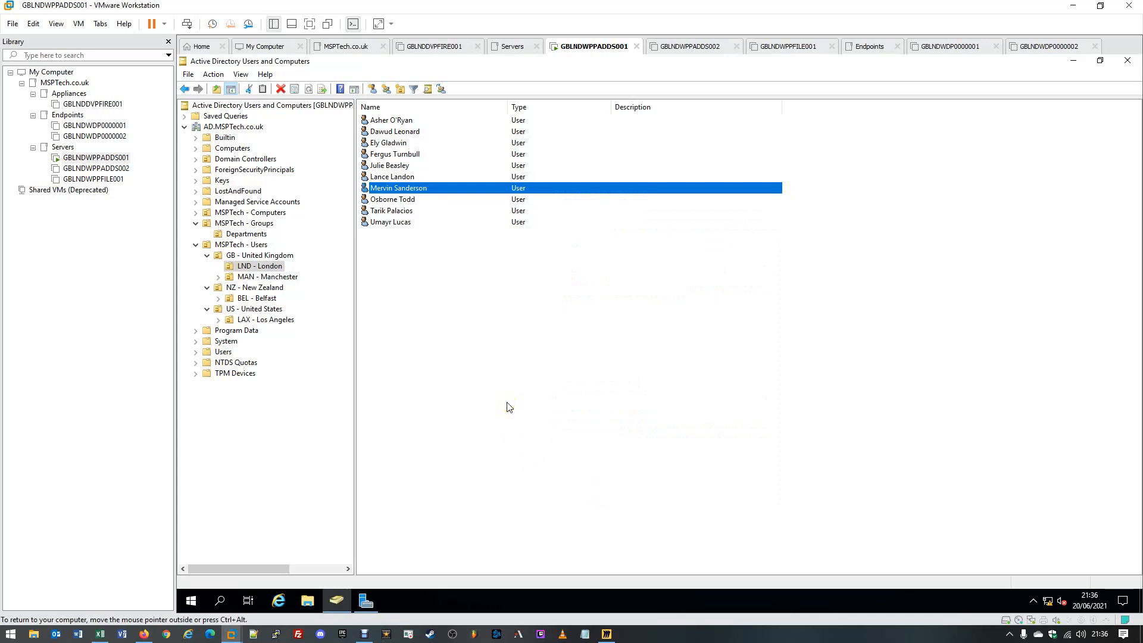
- Add a second London user to GG-Finance and save the membership
{"action": "double_click", "coordinate": [385, 177]}
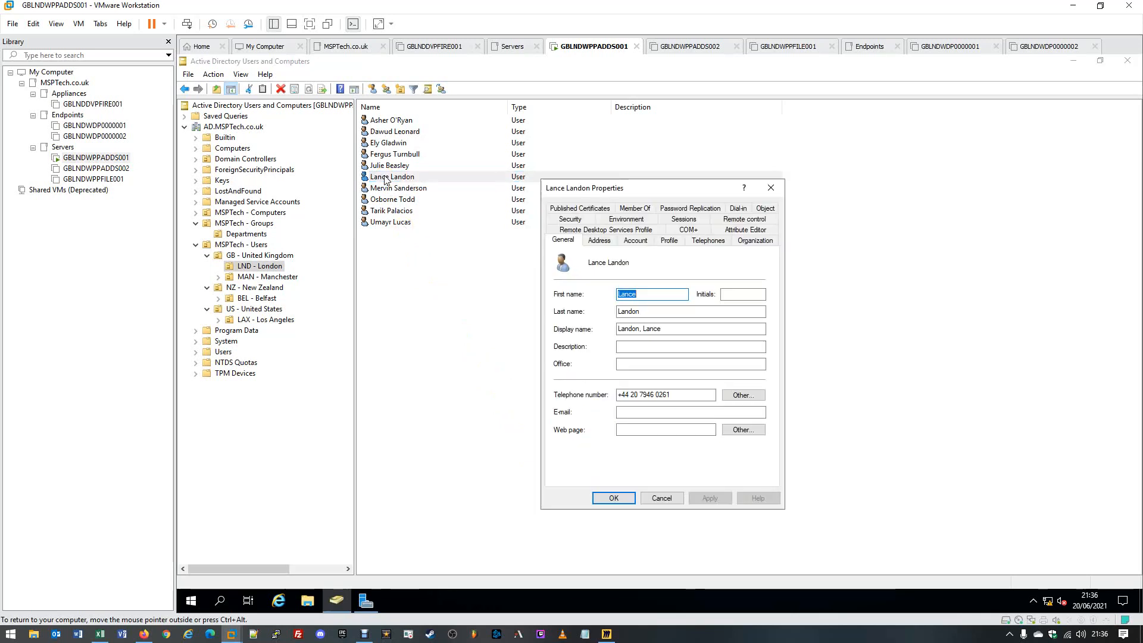
{"action": "left_click", "coordinate": [635, 210]}
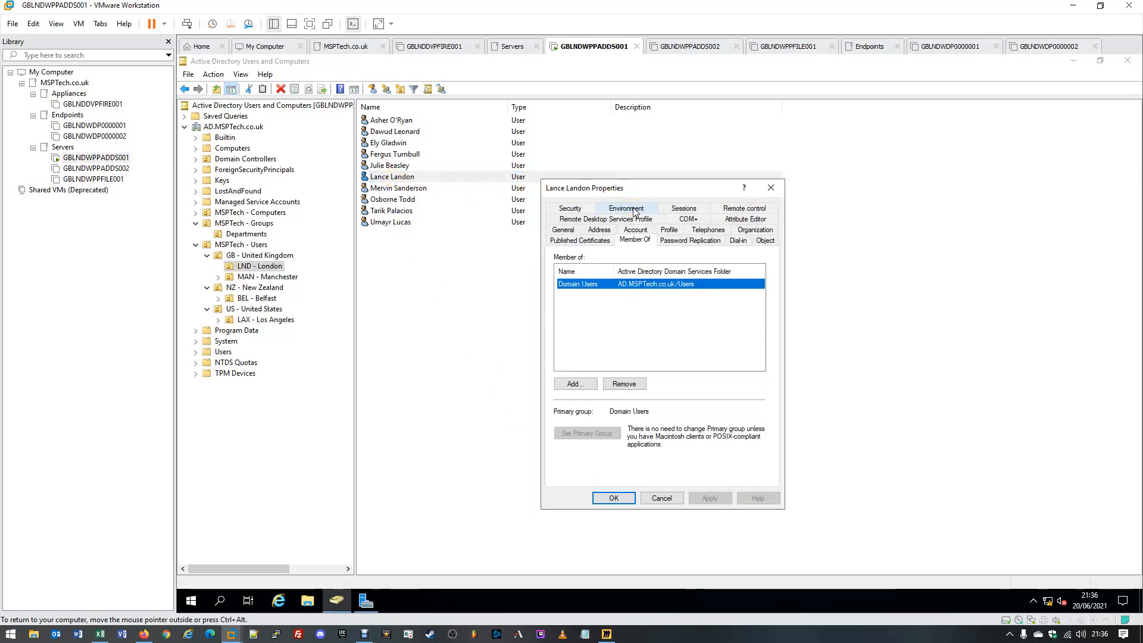
{"action": "left_click", "coordinate": [575, 384]}
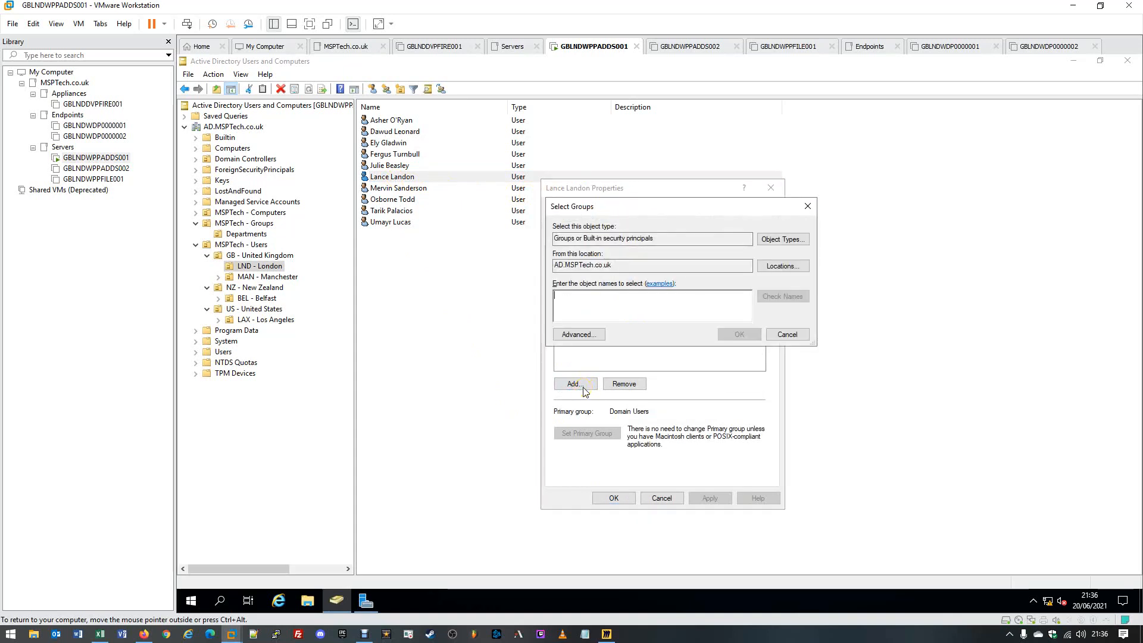
{"action": "type", "text": "GG-Fin"}
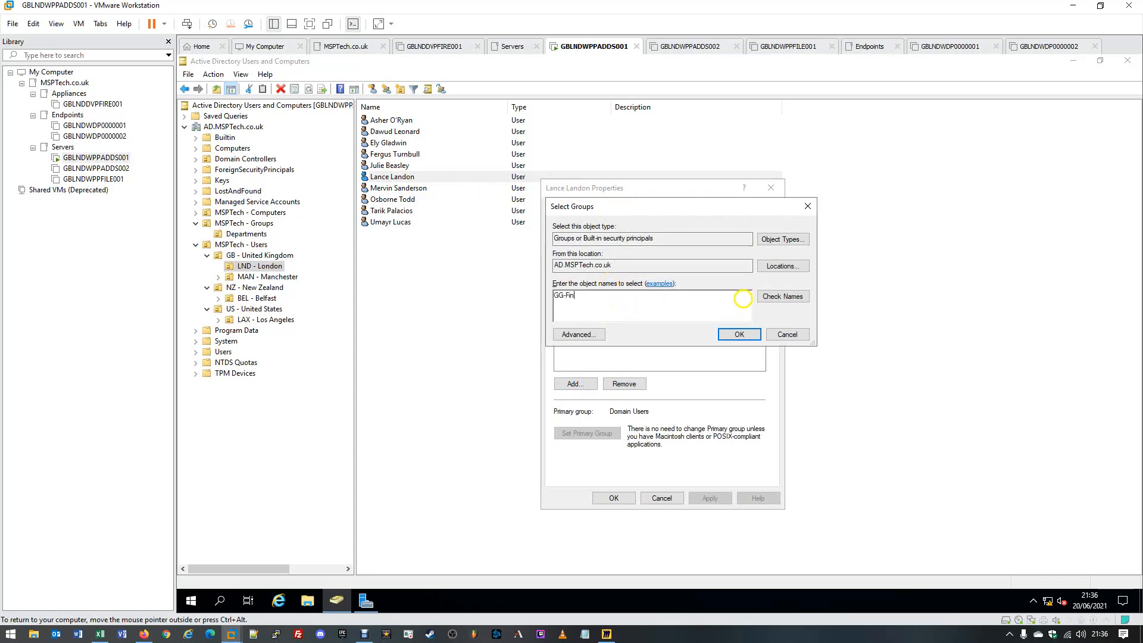
{"action": "left_click", "coordinate": [806, 305]}
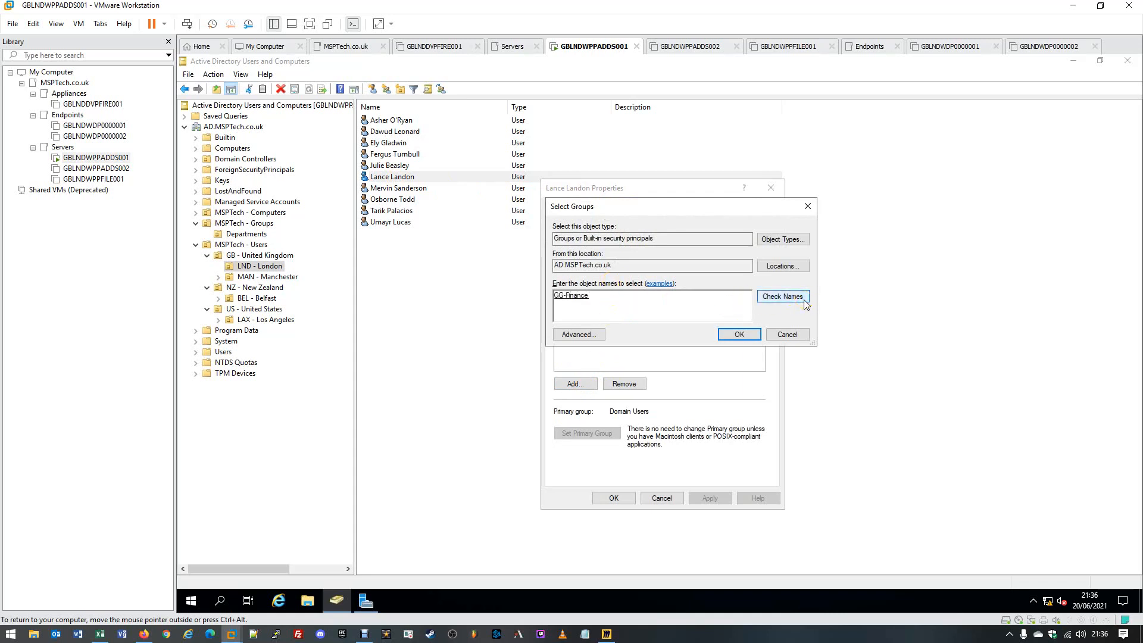
{"action": "left_click_drag", "start_coordinate": [554, 295], "coordinate": [618, 297]}
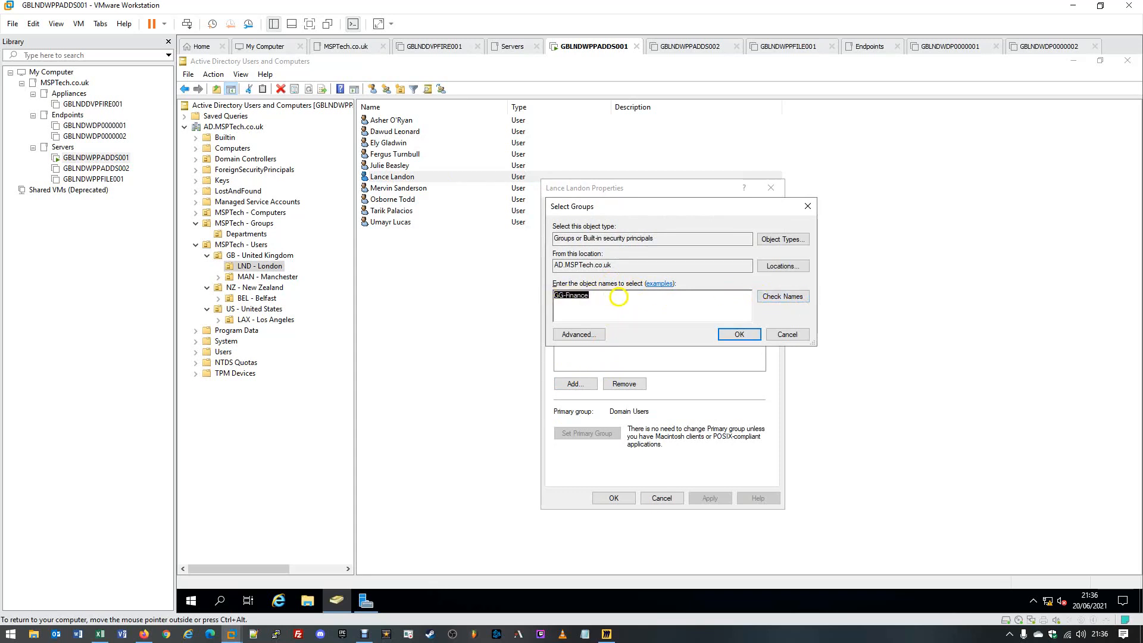
{"action": "left_click", "coordinate": [619, 297]}
{"action": "left_click", "coordinate": [729, 335]}
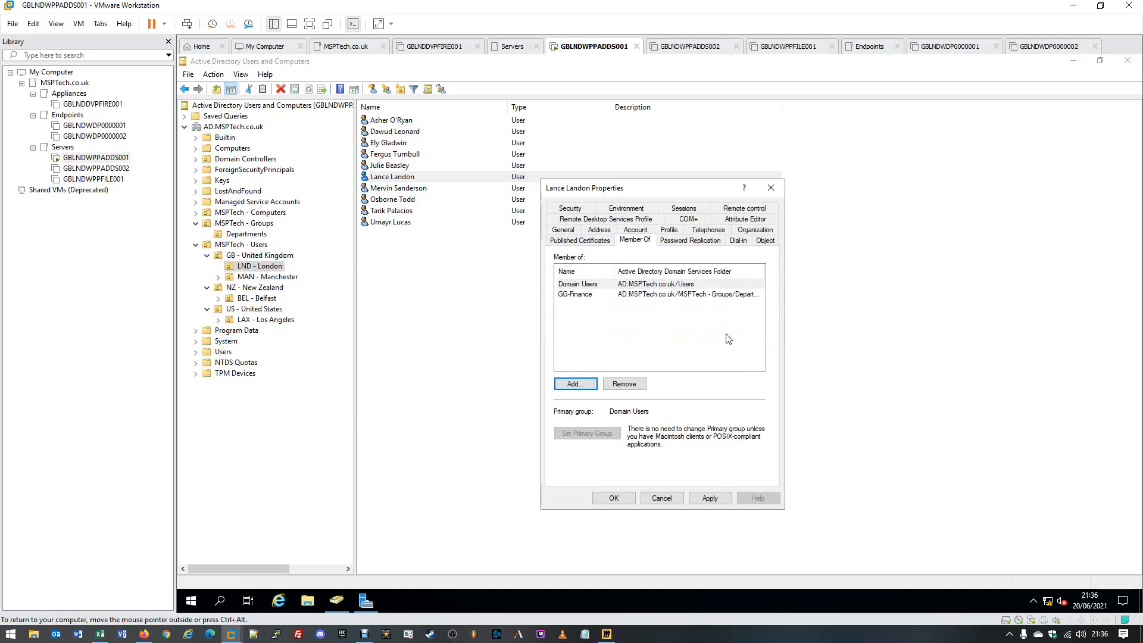
{"action": "left_click", "coordinate": [599, 296]}
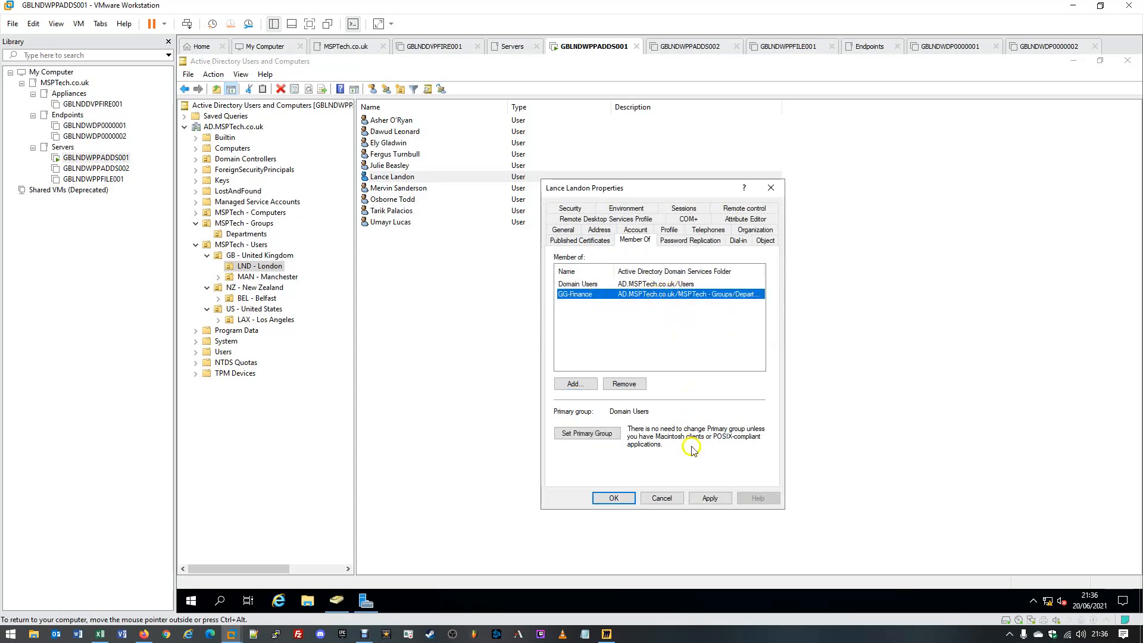
{"action": "left_click", "coordinate": [698, 498]}
{"action": "left_click", "coordinate": [611, 499]}
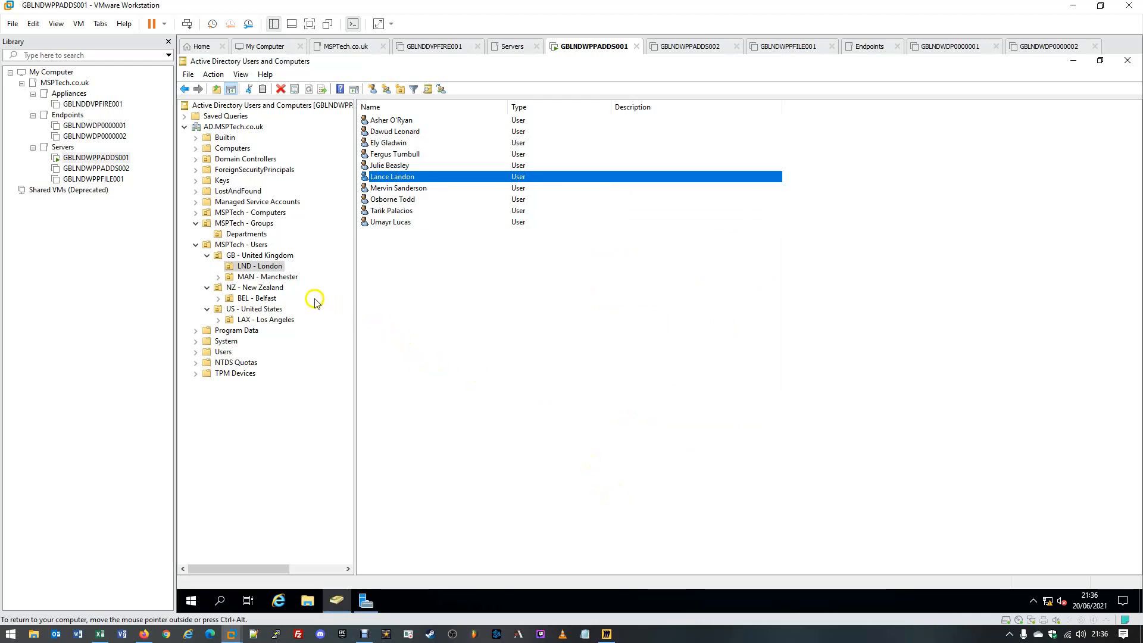
- Add a MAN - Manchester user to GG-Finance and save the change
{"action": "left_click", "coordinate": [291, 278]}
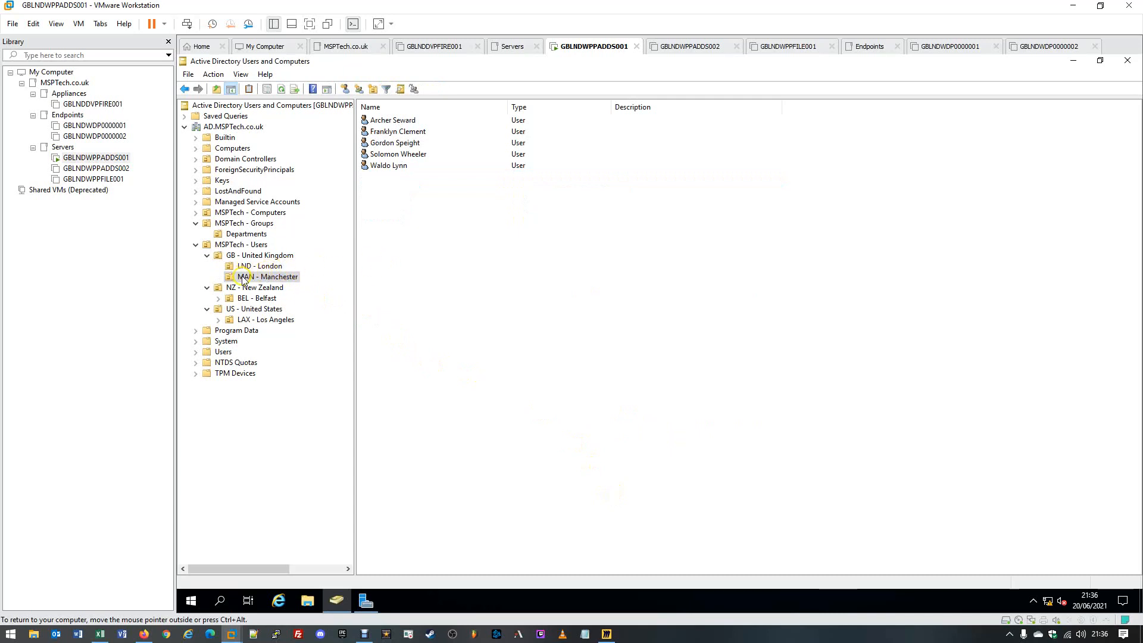
{"action": "double_click", "coordinate": [391, 132]}
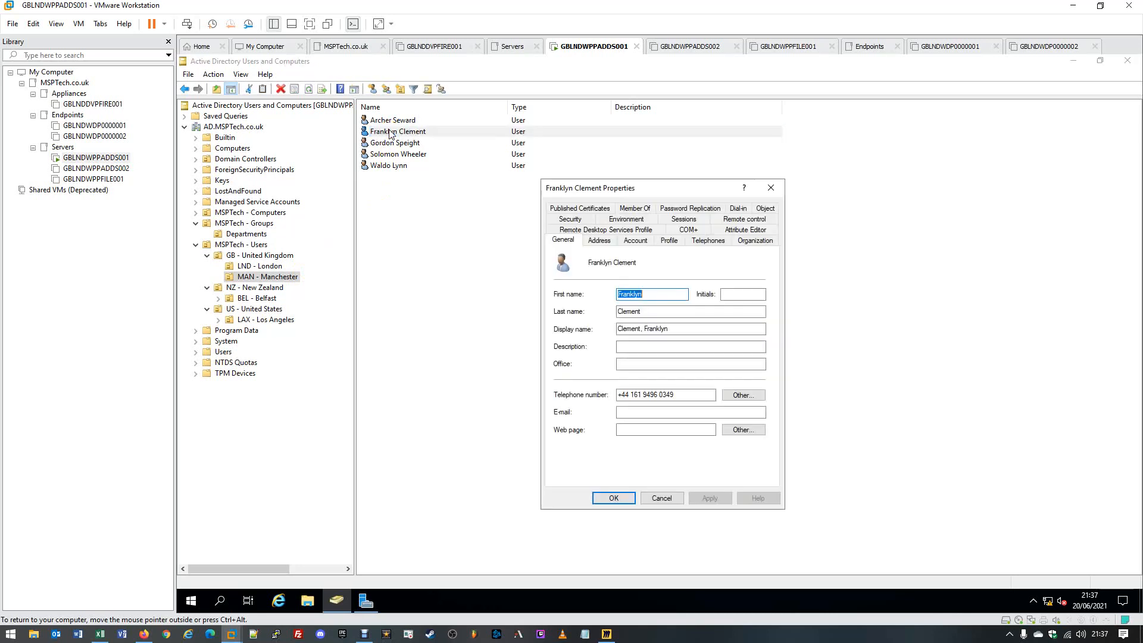
{"action": "left_click", "coordinate": [631, 209]}
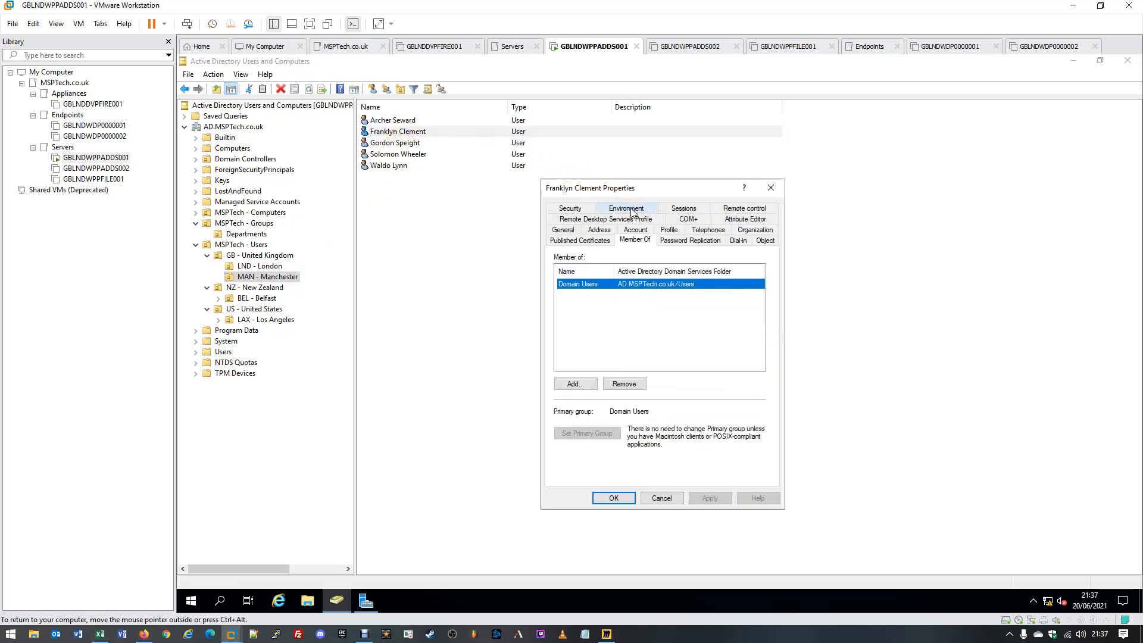
{"action": "left_click", "coordinate": [576, 385]}
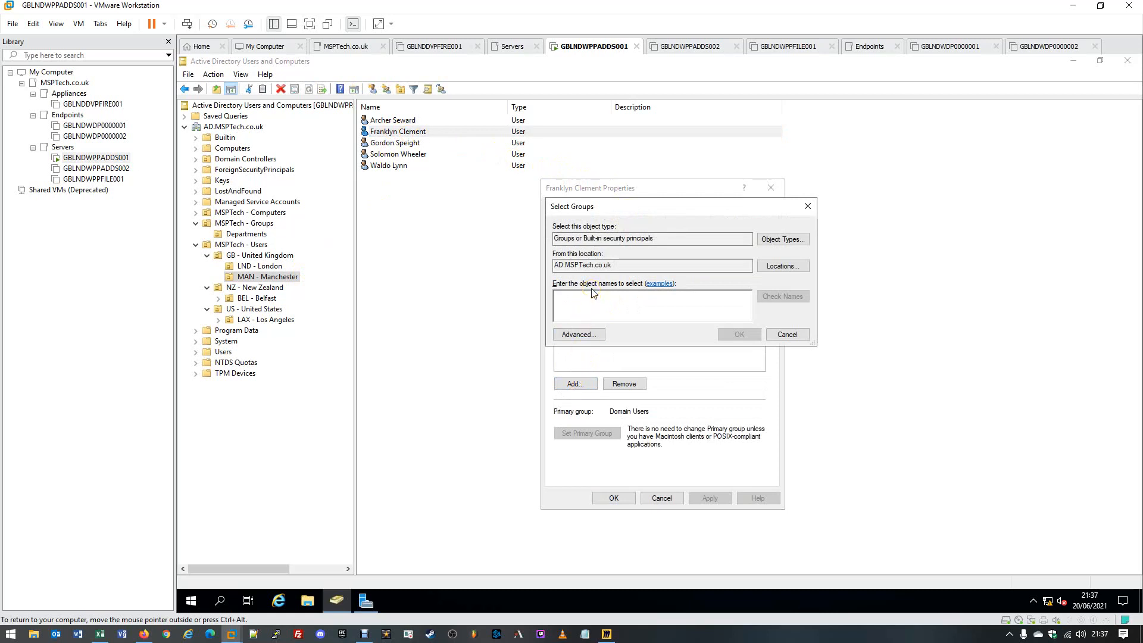
{"action": "type", "text": "GG-Fi"}
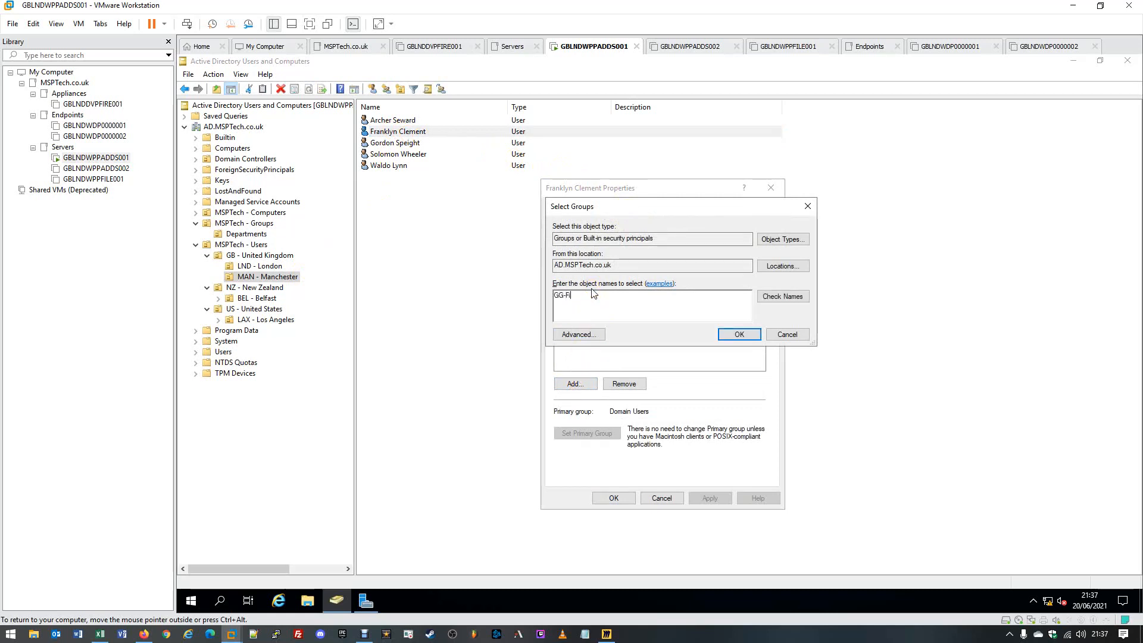
{"action": "type", "text": "nance"}
{"action": "left_click", "coordinate": [792, 296]}
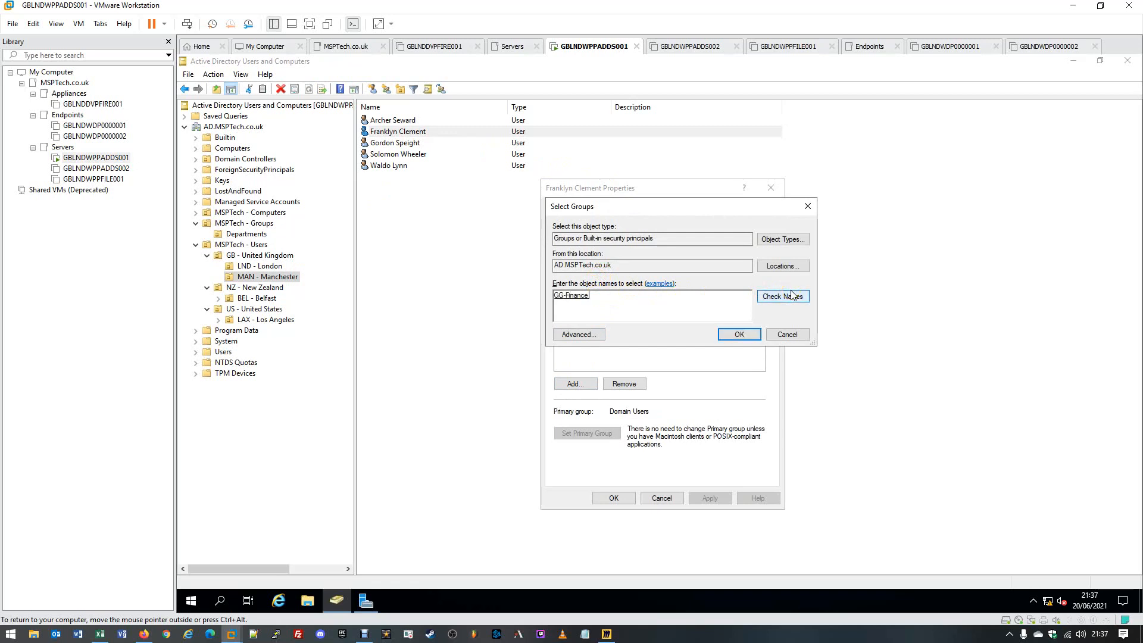
{"action": "left_click", "coordinate": [759, 334]}
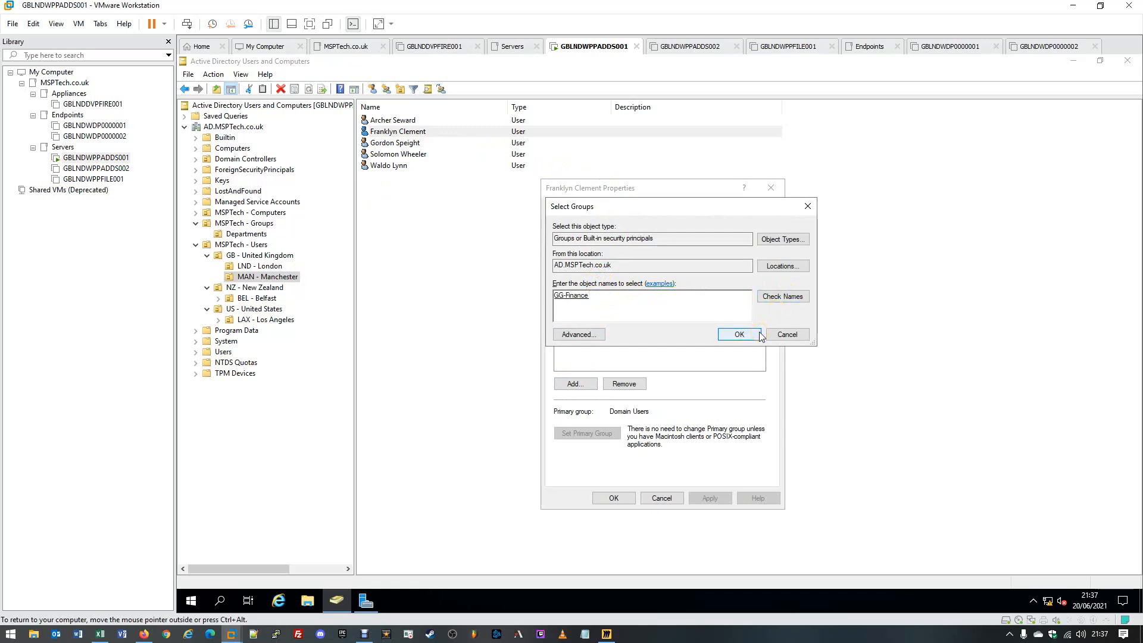
{"action": "left_click", "coordinate": [759, 334]}
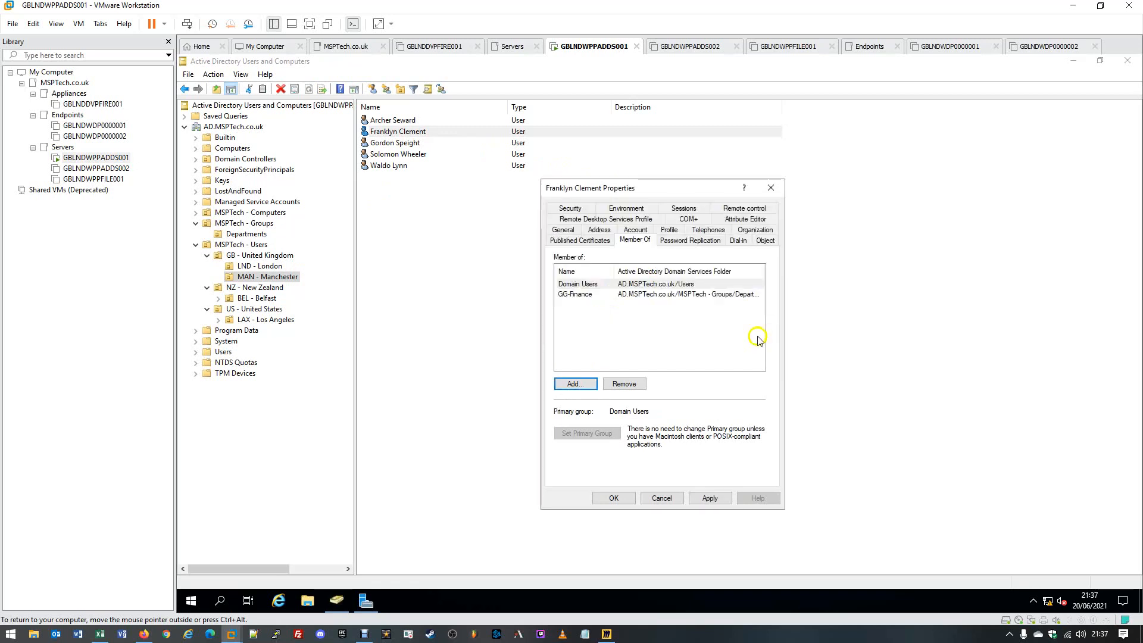
{"action": "left_click", "coordinate": [725, 498]}
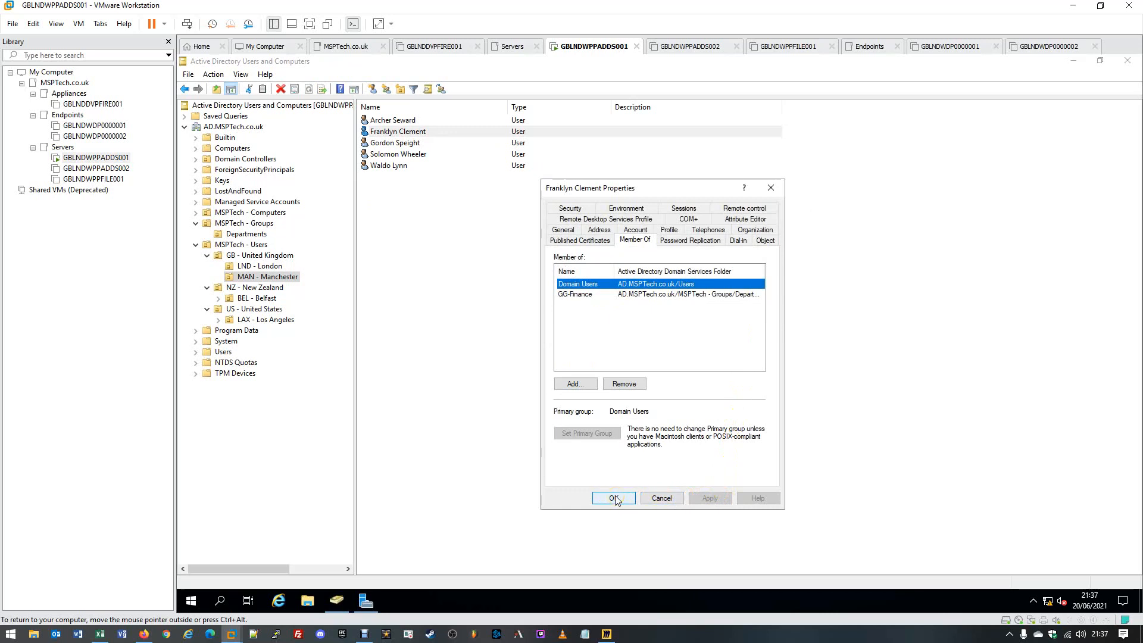
{"action": "left_click", "coordinate": [616, 499]}
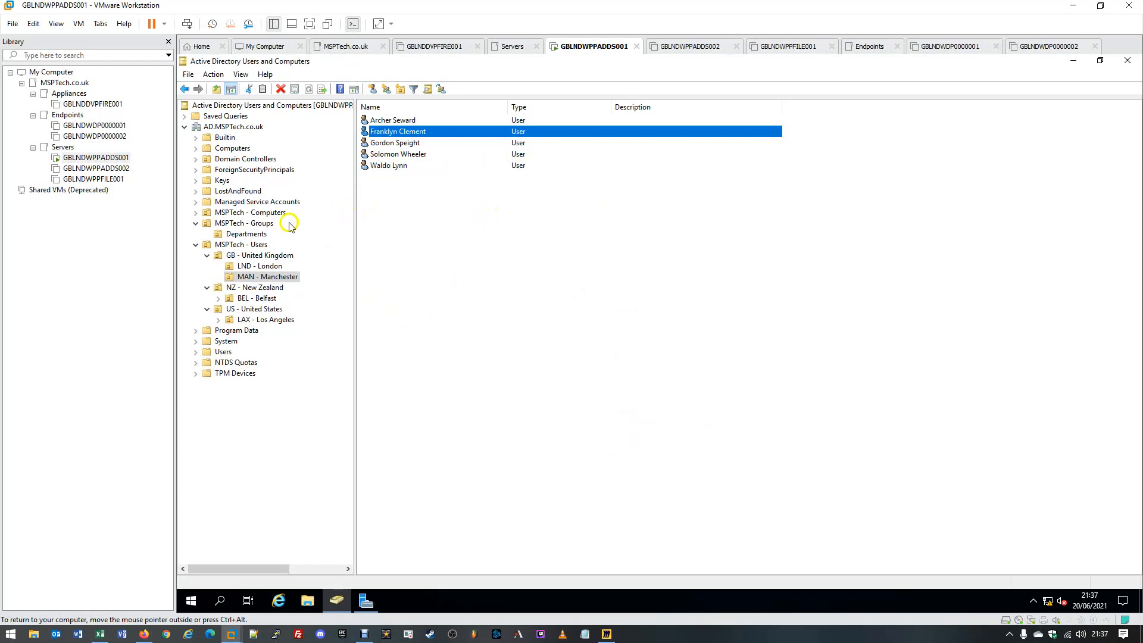
- Create GG-IT as a Global Security group in MSPTech - Groups > Departments
{"action": "left_click", "coordinate": [256, 224]}
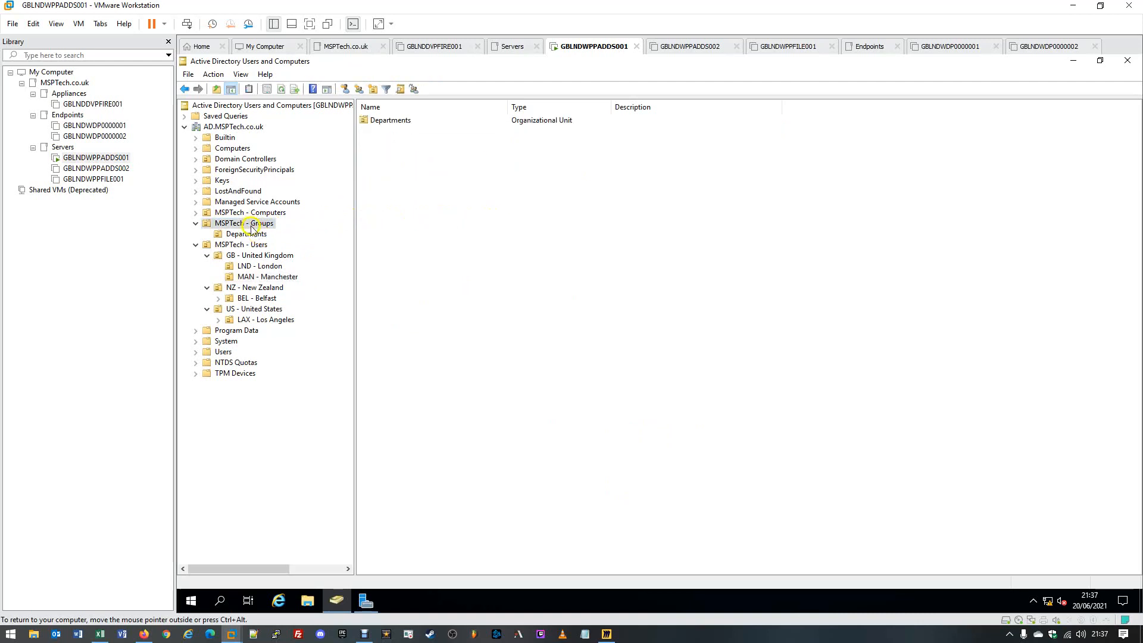
{"action": "left_click", "coordinate": [248, 236]}
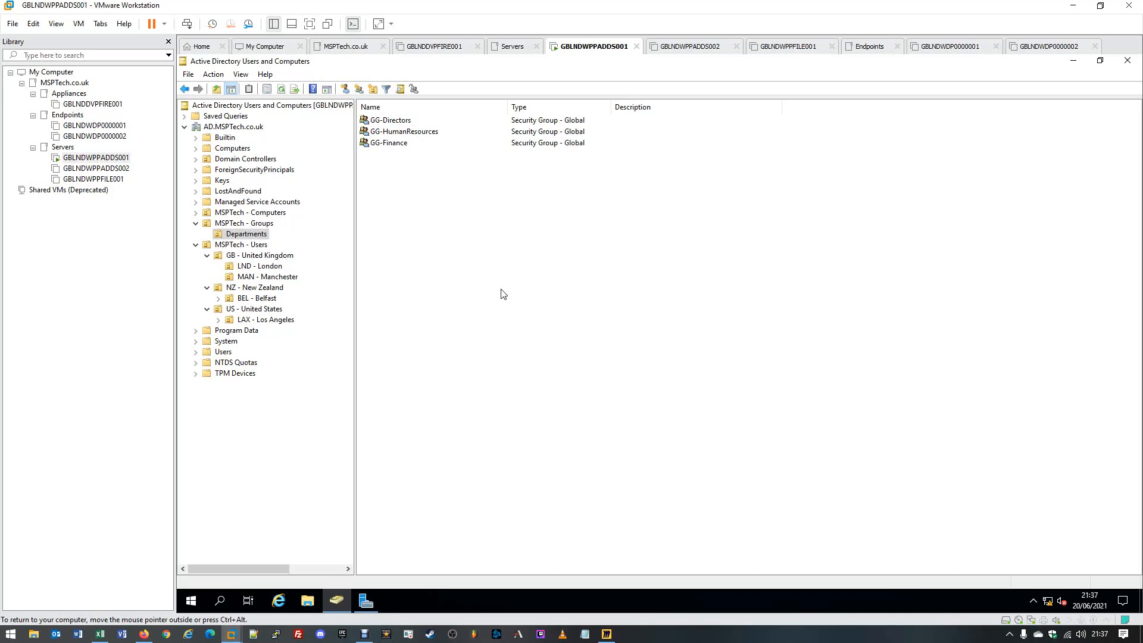
{"action": "right_click", "coordinate": [501, 293]}
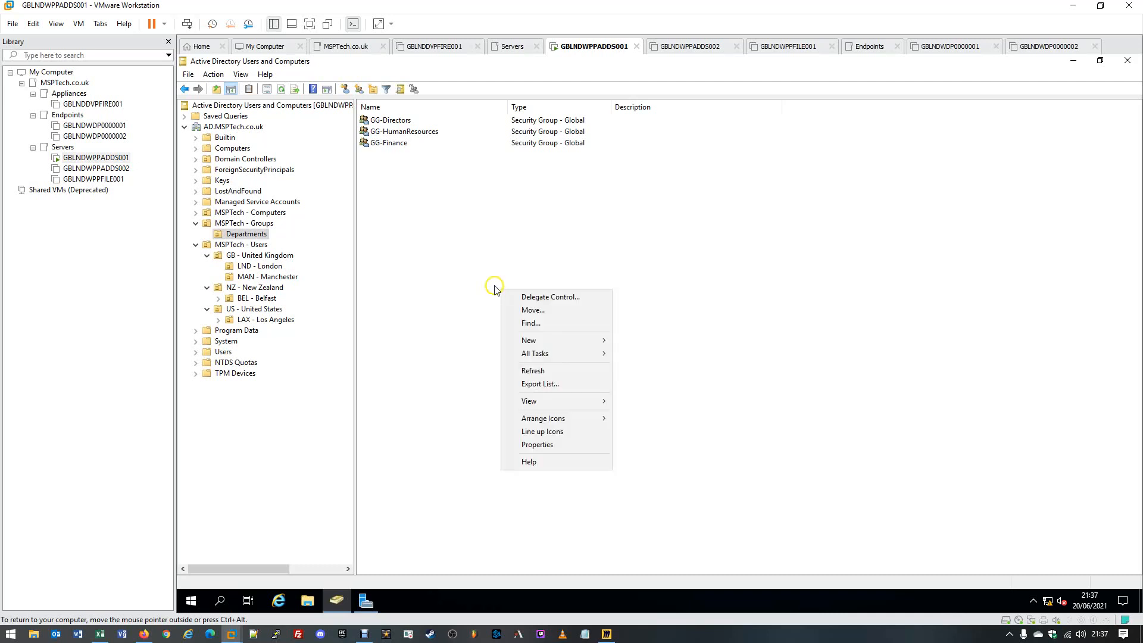
{"action": "mouse_move", "coordinate": [536, 341]}
{"action": "left_click", "coordinate": [652, 344]}
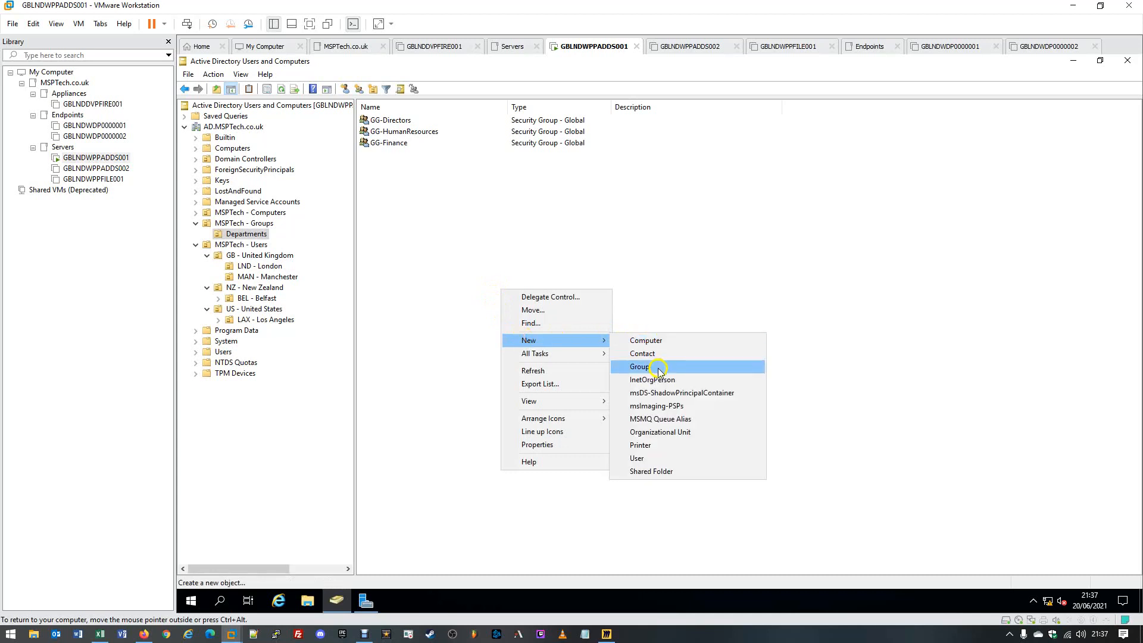
{"action": "left_click", "coordinate": [661, 368]}
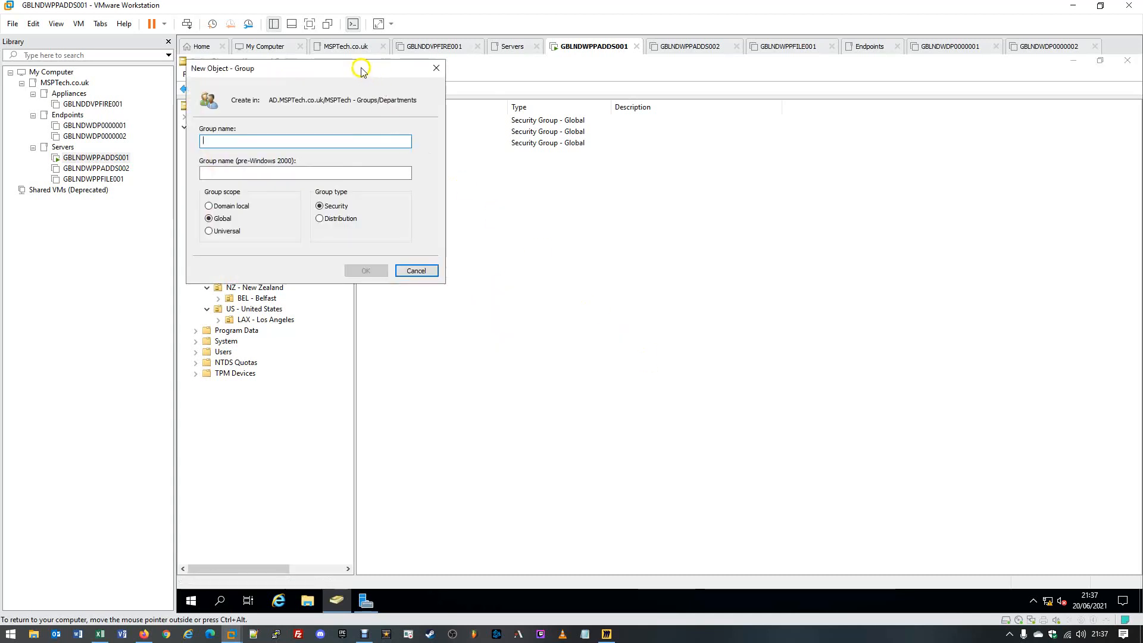
{"action": "left_click_drag", "start_coordinate": [359, 70], "coordinate": [573, 169]}
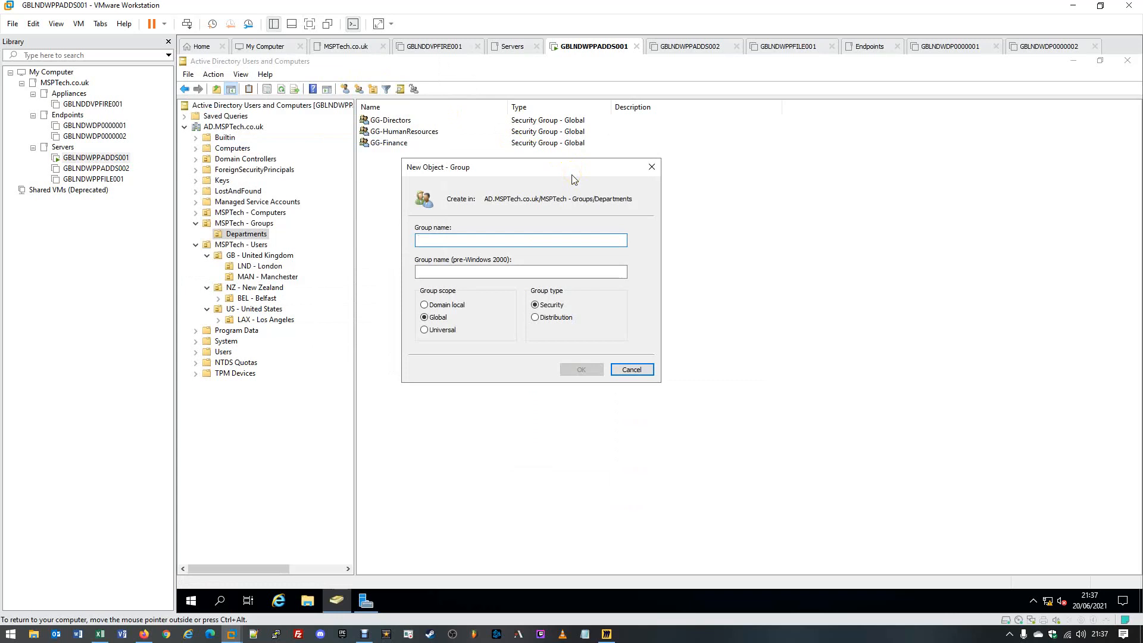
{"action": "type", "text": "GG"}
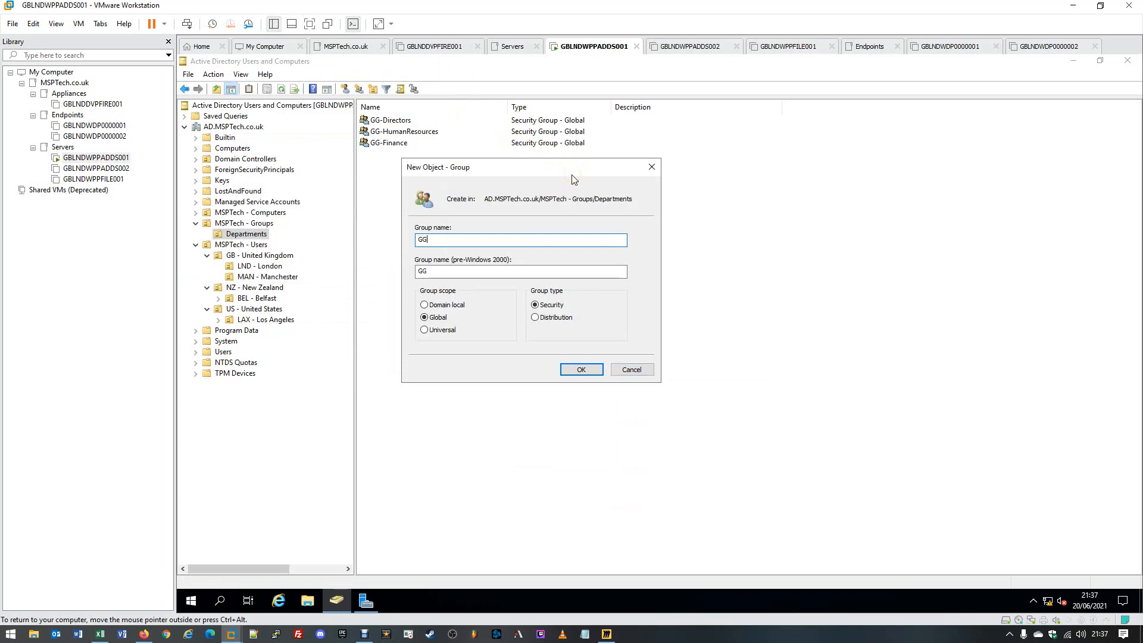
{"action": "type", "text": "-IT"}
{"action": "left_click", "coordinate": [529, 309]}
{"action": "left_click", "coordinate": [583, 366]}
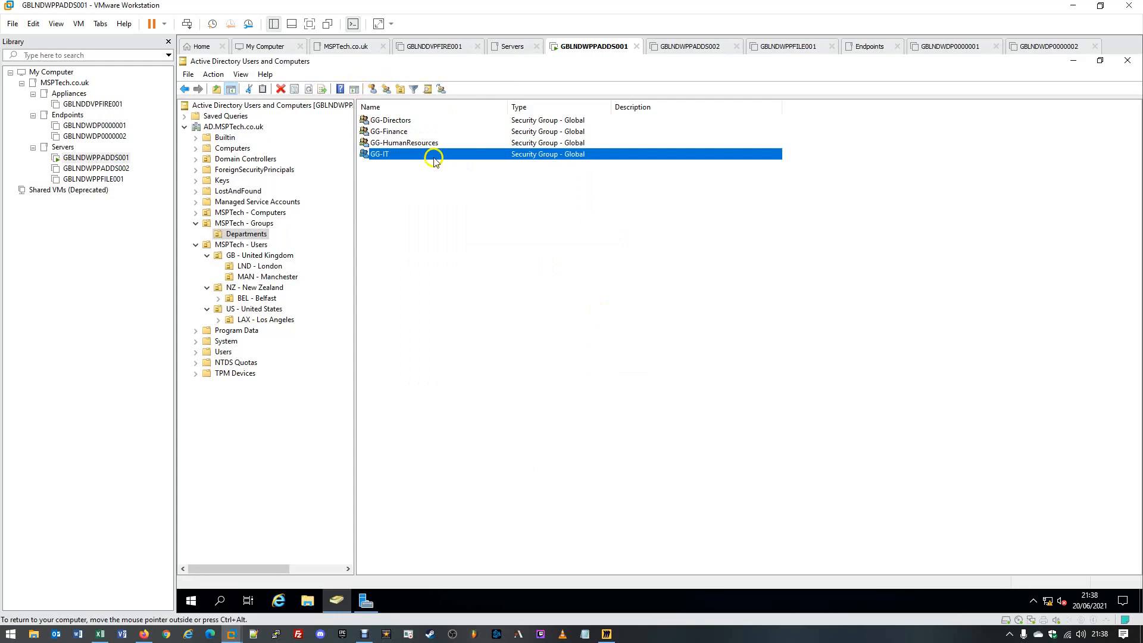
- Add two user accounts as members of GG-IT and save the group
{"action": "double_click", "coordinate": [433, 156]}
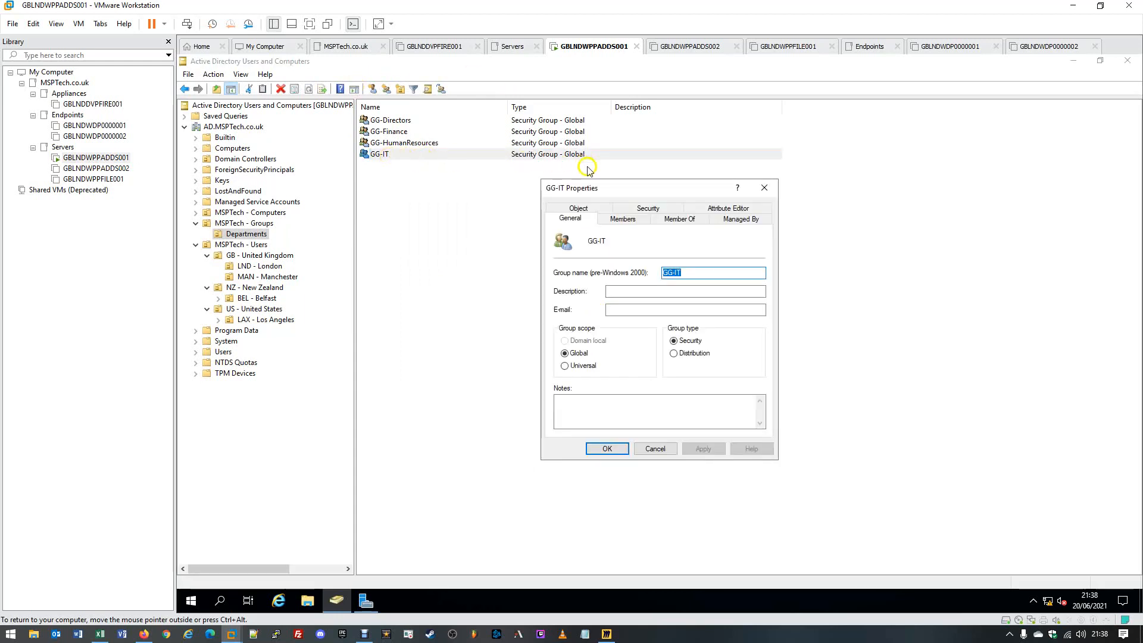
{"action": "left_click", "coordinate": [629, 219]}
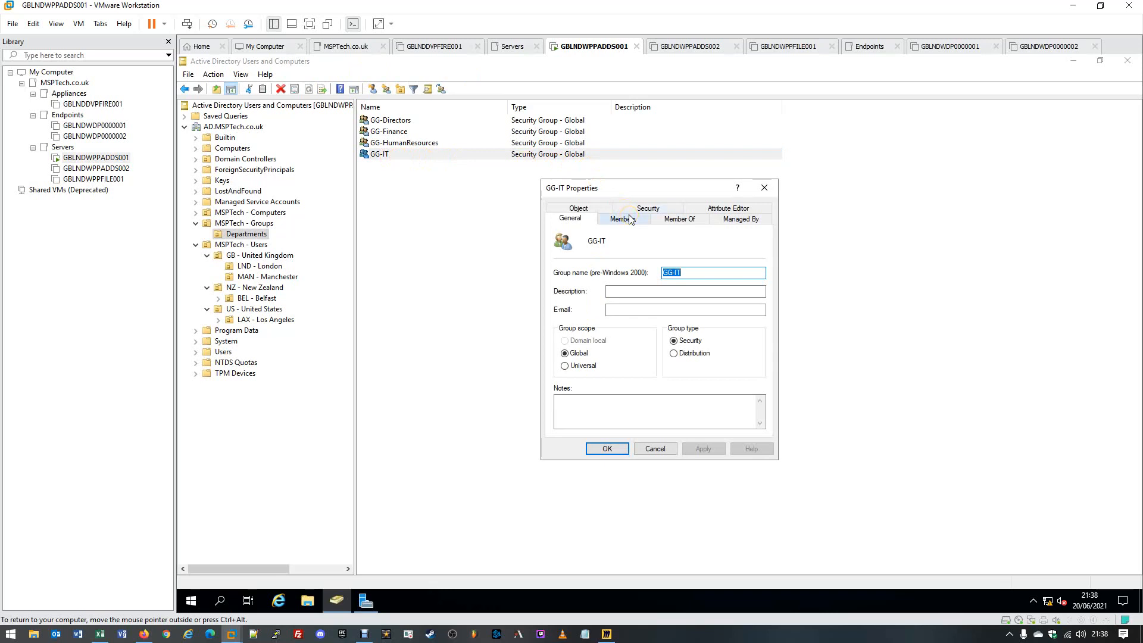
{"action": "left_click", "coordinate": [573, 414]}
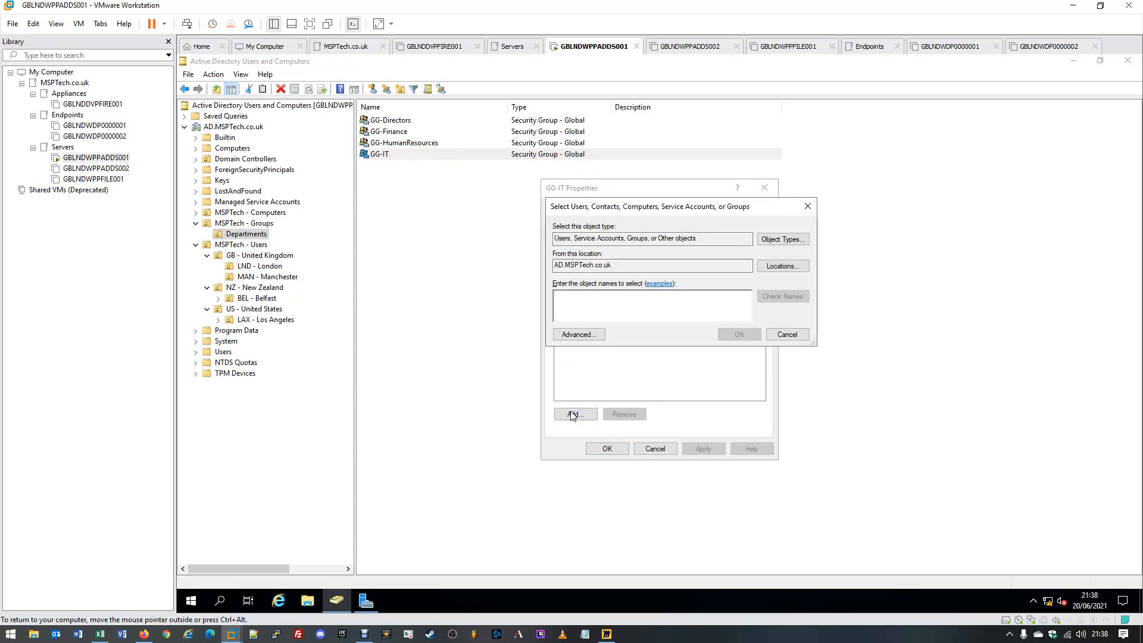
{"action": "type", "text": "Ely"}
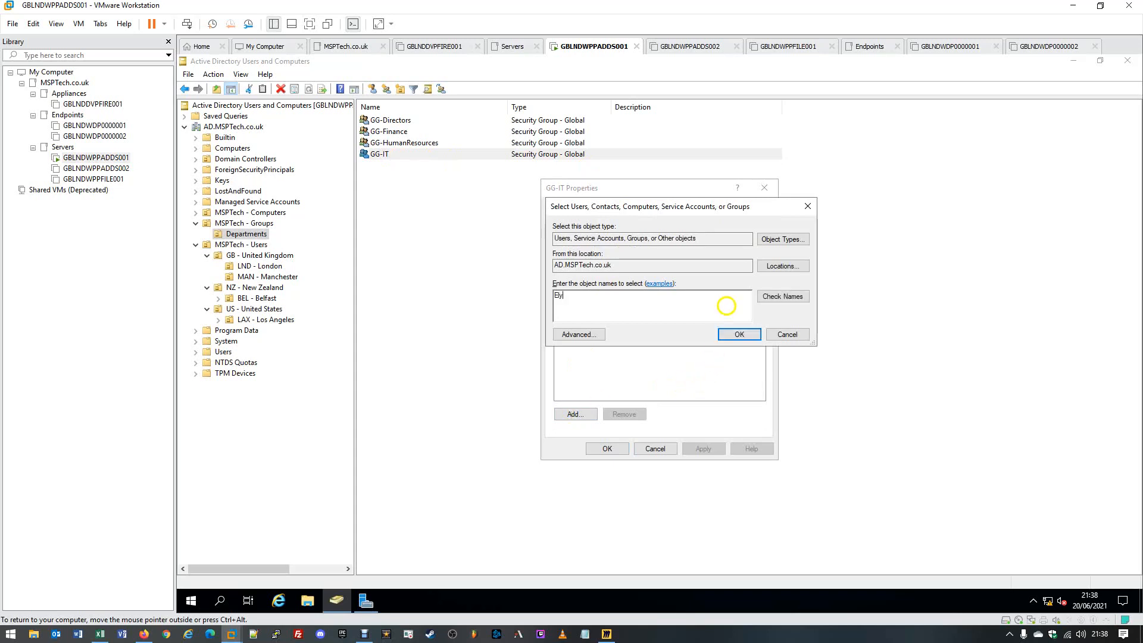
{"action": "left_click", "coordinate": [765, 296]}
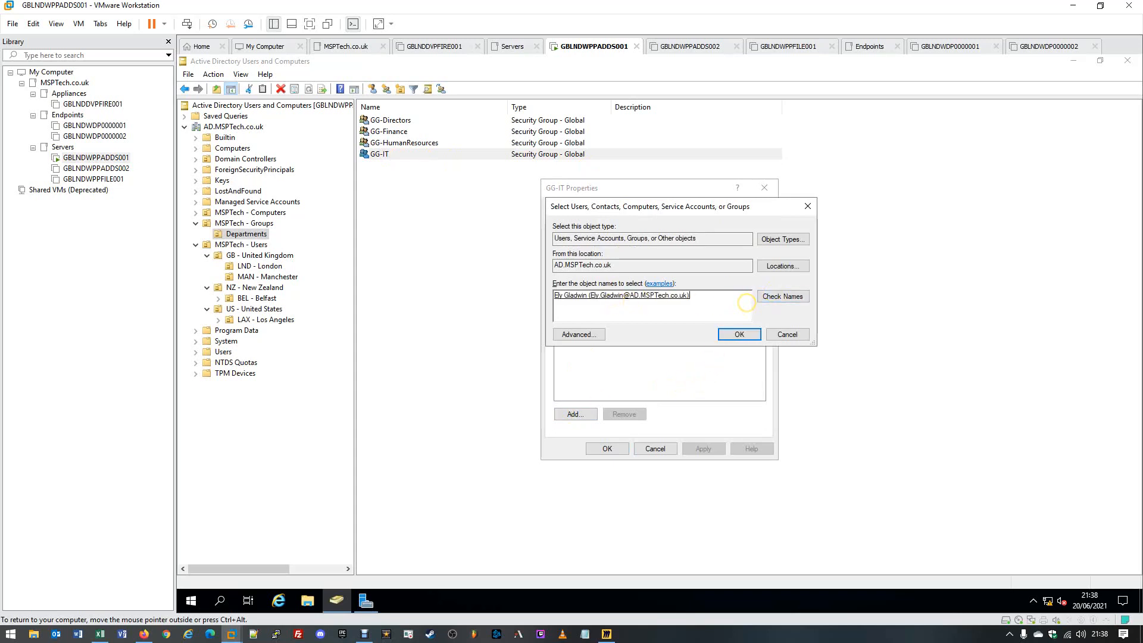
{"action": "type", "text": "Solom"}
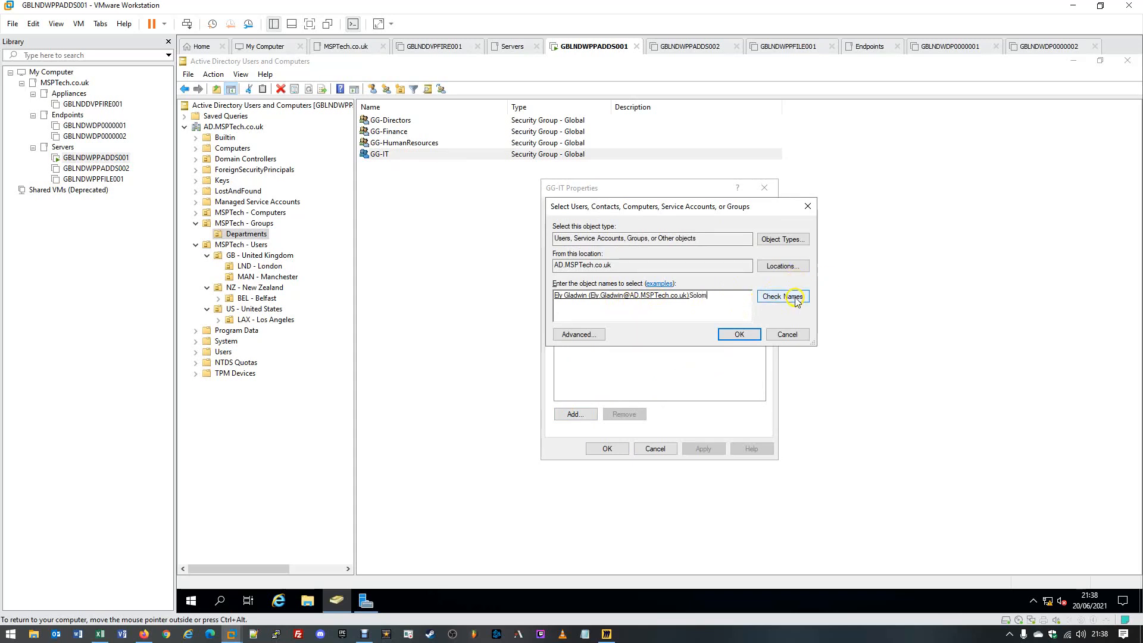
{"action": "left_click", "coordinate": [797, 297]}
{"action": "left_click", "coordinate": [729, 336]}
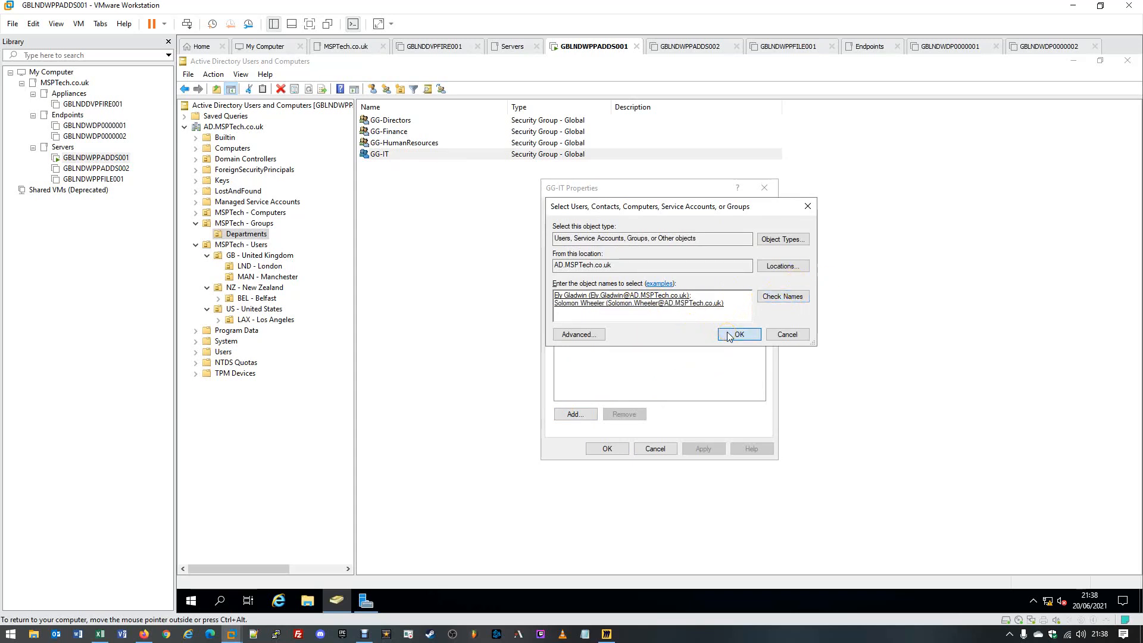
{"action": "left_click", "coordinate": [705, 448]}
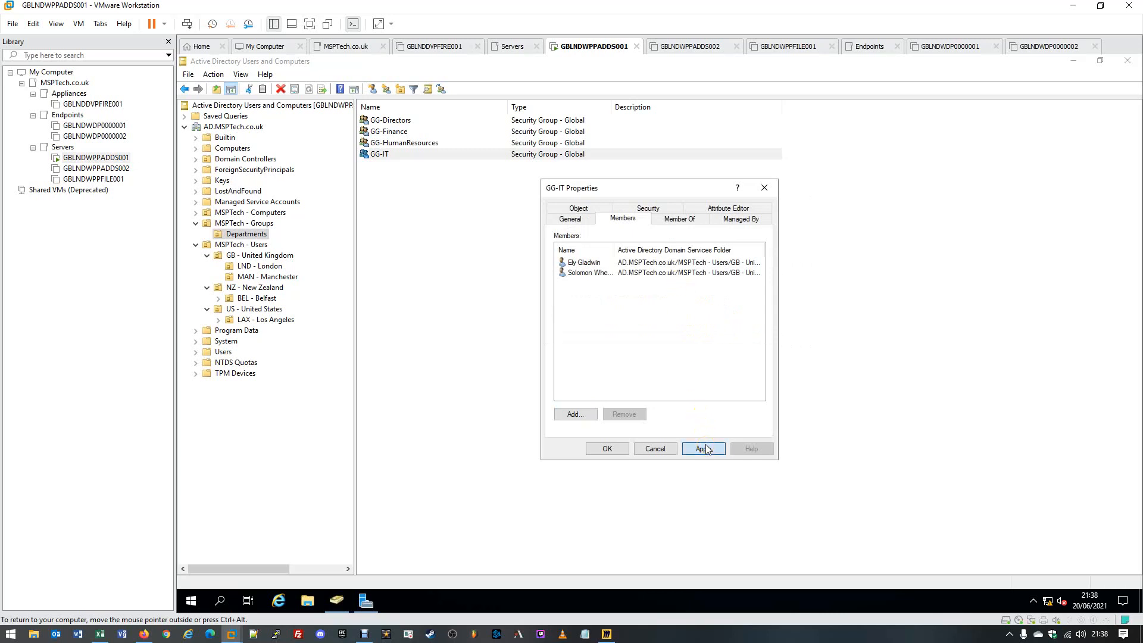
{"action": "left_click", "coordinate": [608, 451]}
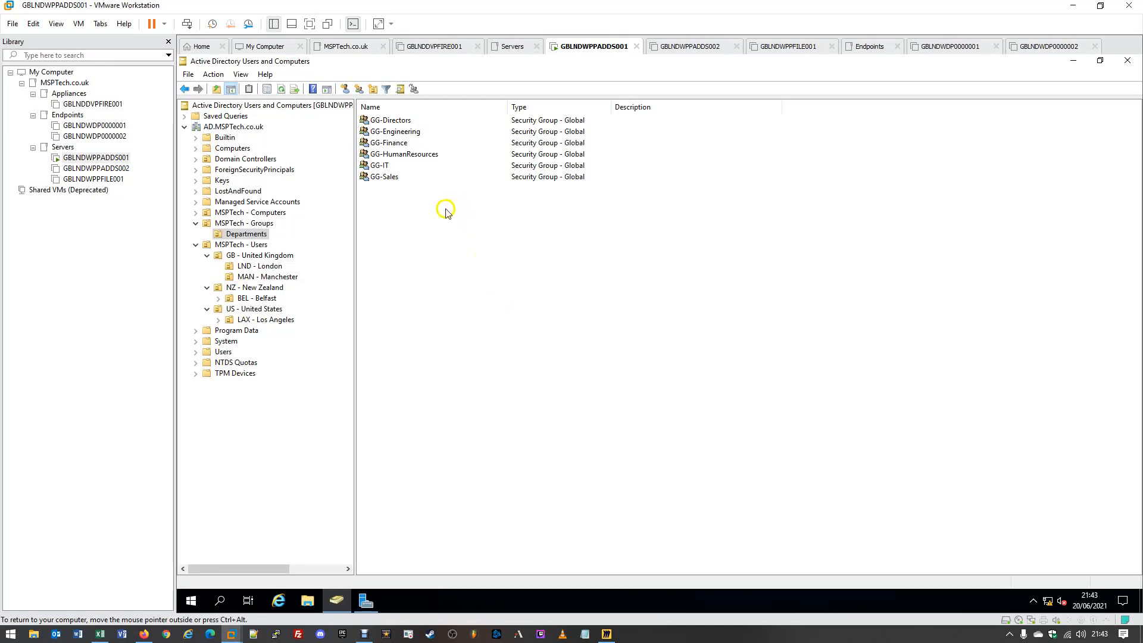
- Review the GG department groups in Departments, then show the MSPTech - Groups contents
{"action": "left_click_drag", "start_coordinate": [445, 208], "coordinate": [423, 196]}
{"action": "left_click", "coordinate": [398, 119]}
{"action": "left_click", "coordinate": [423, 131]}
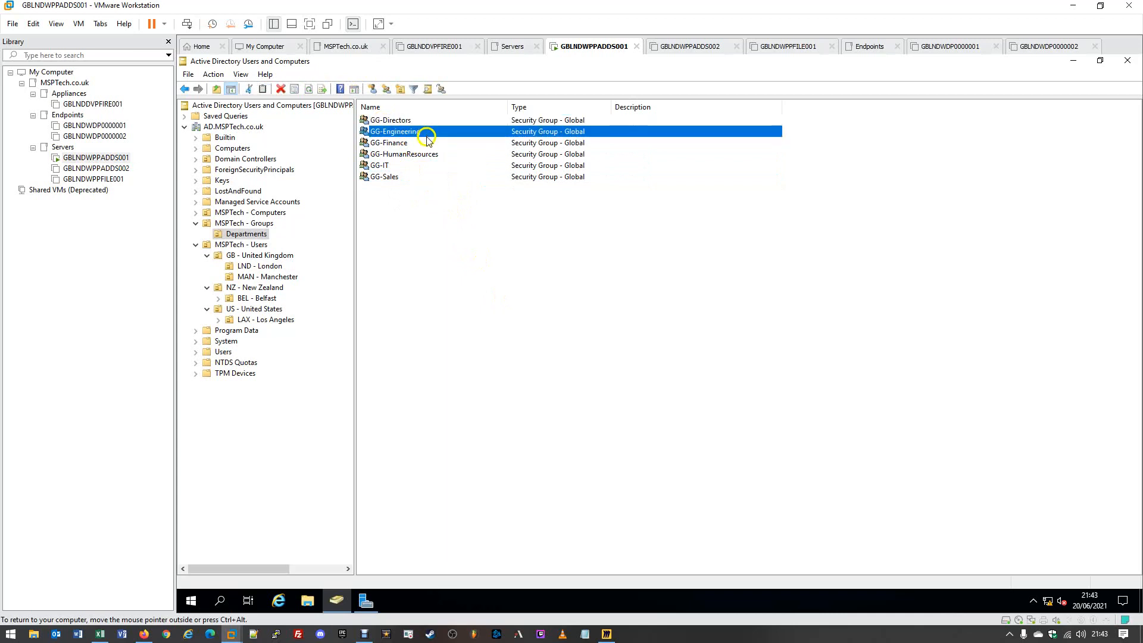
{"action": "left_click", "coordinate": [427, 145]}
{"action": "left_click", "coordinate": [430, 155]}
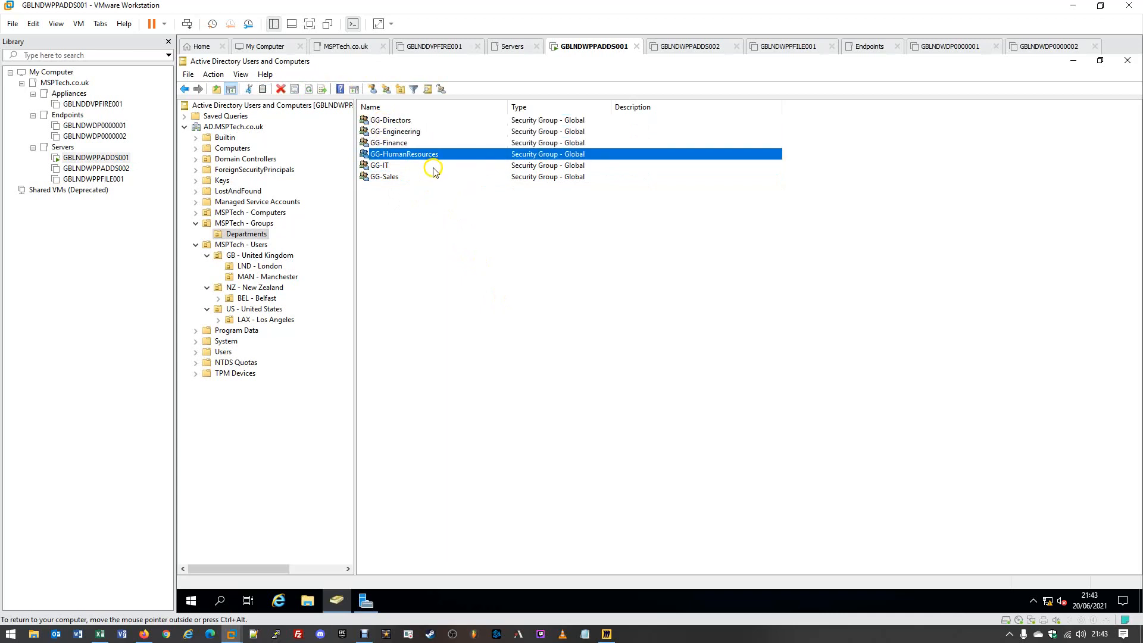
{"action": "left_click", "coordinate": [433, 167]}
{"action": "left_click", "coordinate": [434, 182]}
{"action": "left_click", "coordinate": [428, 222]}
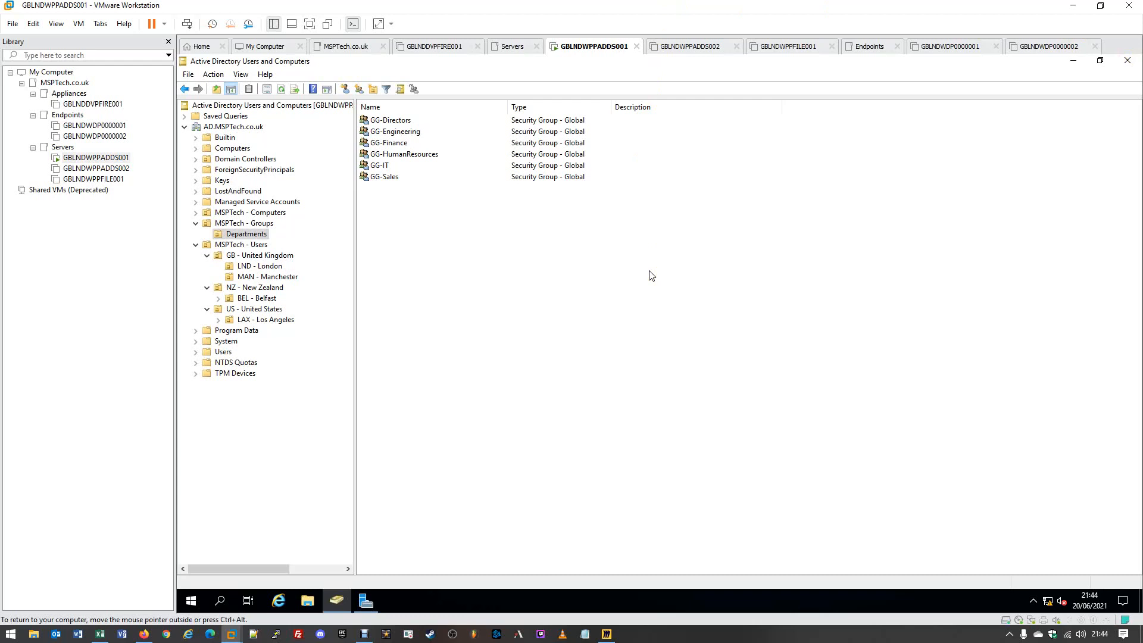
{"action": "left_click", "coordinate": [594, 234]}
{"action": "left_click", "coordinate": [253, 224]}
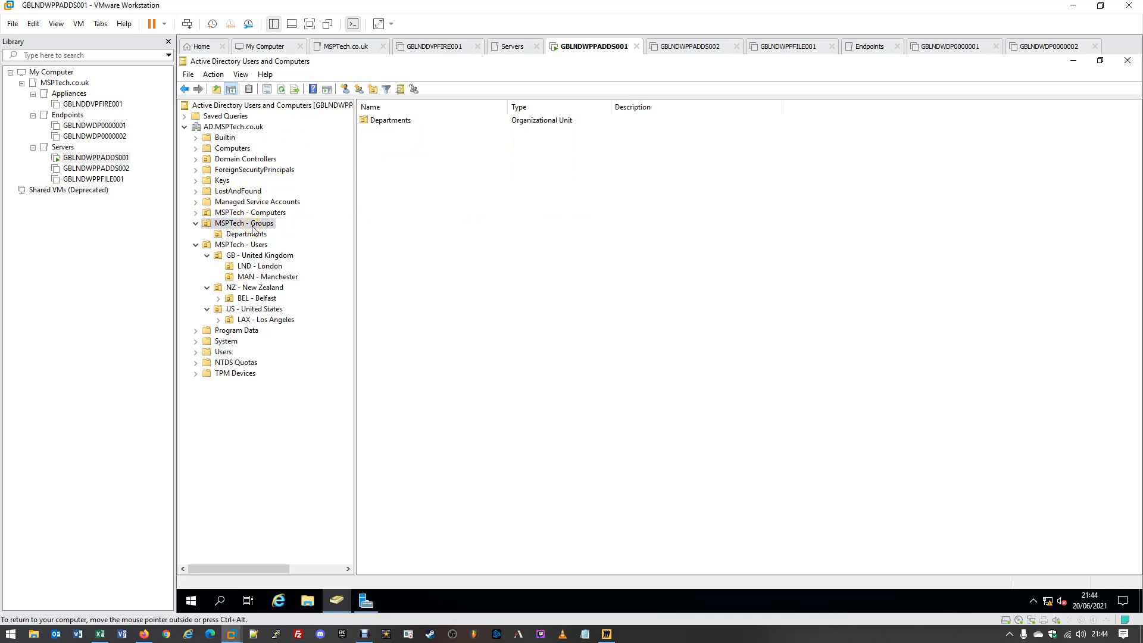
- Add a Permissions organizational unit beside Departments in MSPTech - Groups
{"action": "left_click", "coordinate": [237, 224]}
{"action": "right_click", "coordinate": [249, 225]}
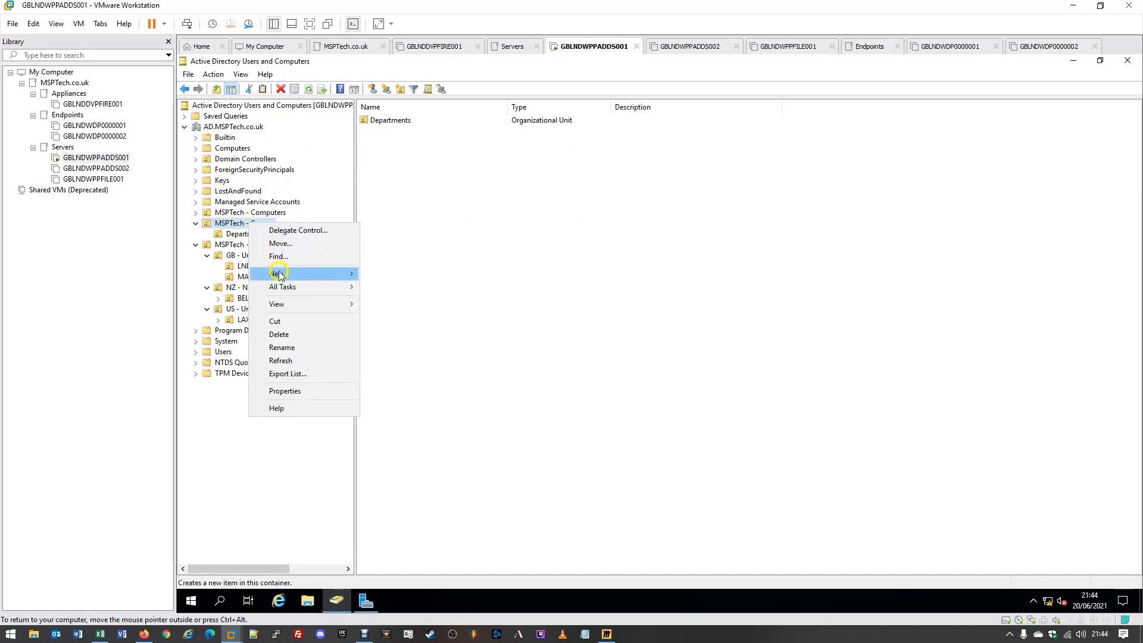
{"action": "mouse_move", "coordinate": [295, 273]}
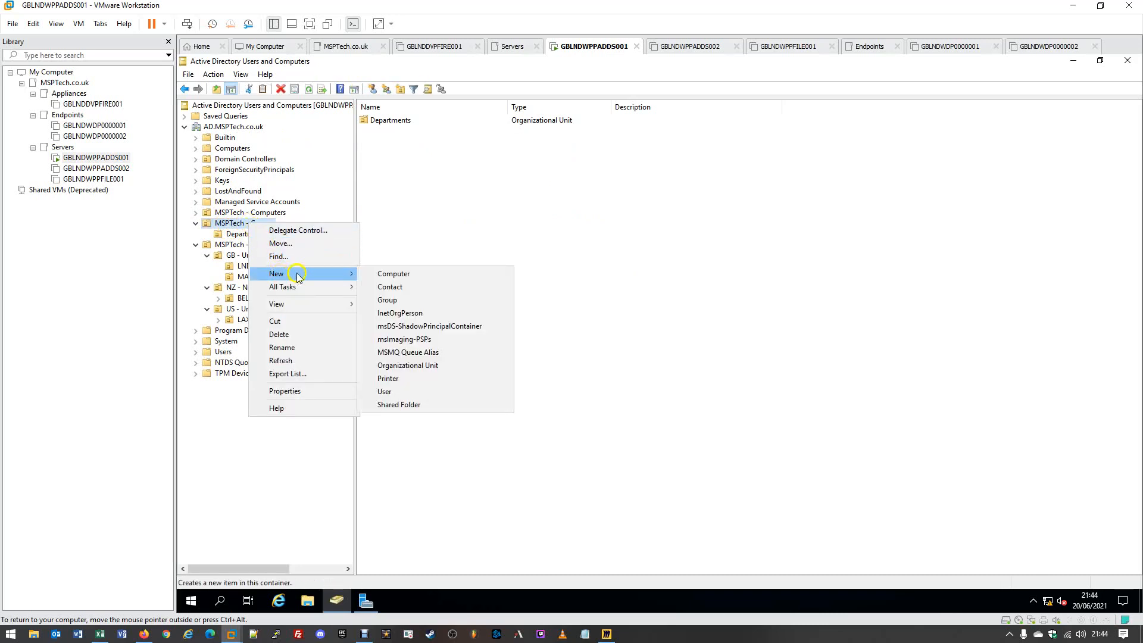
{"action": "left_click", "coordinate": [398, 367]}
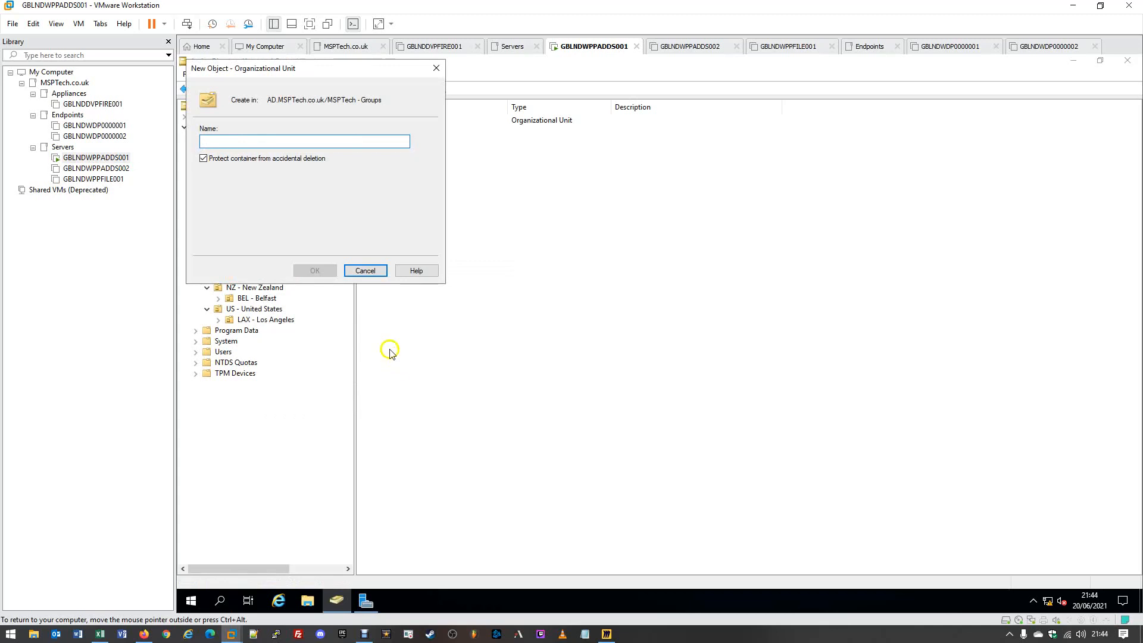
{"action": "left_click_drag", "start_coordinate": [283, 69], "coordinate": [511, 155]}
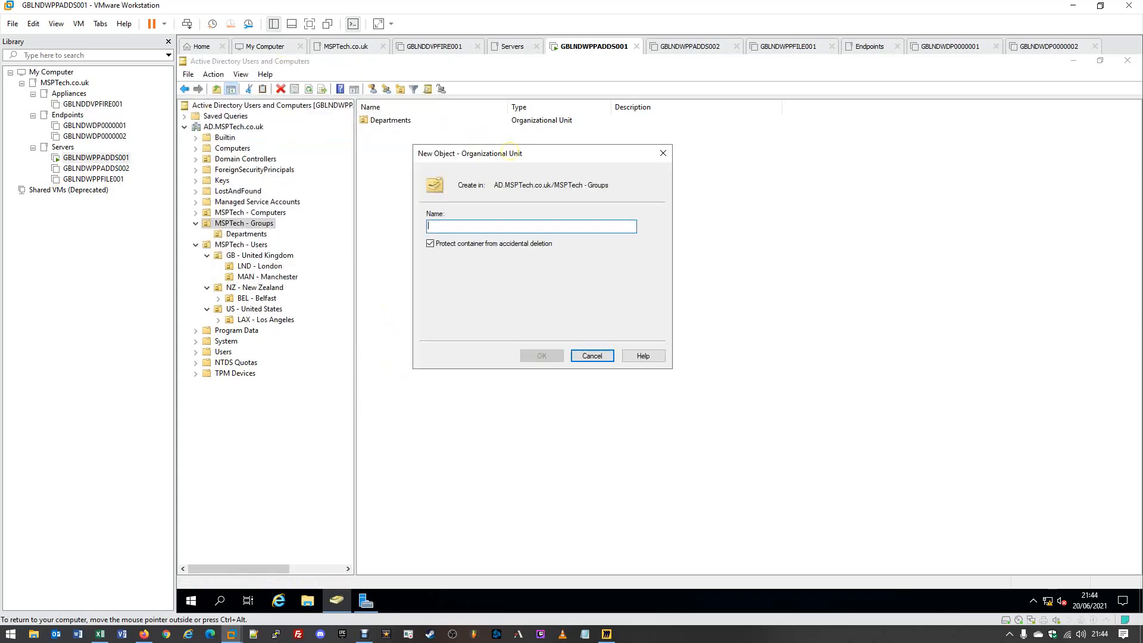
{"action": "type", "text": "P"}
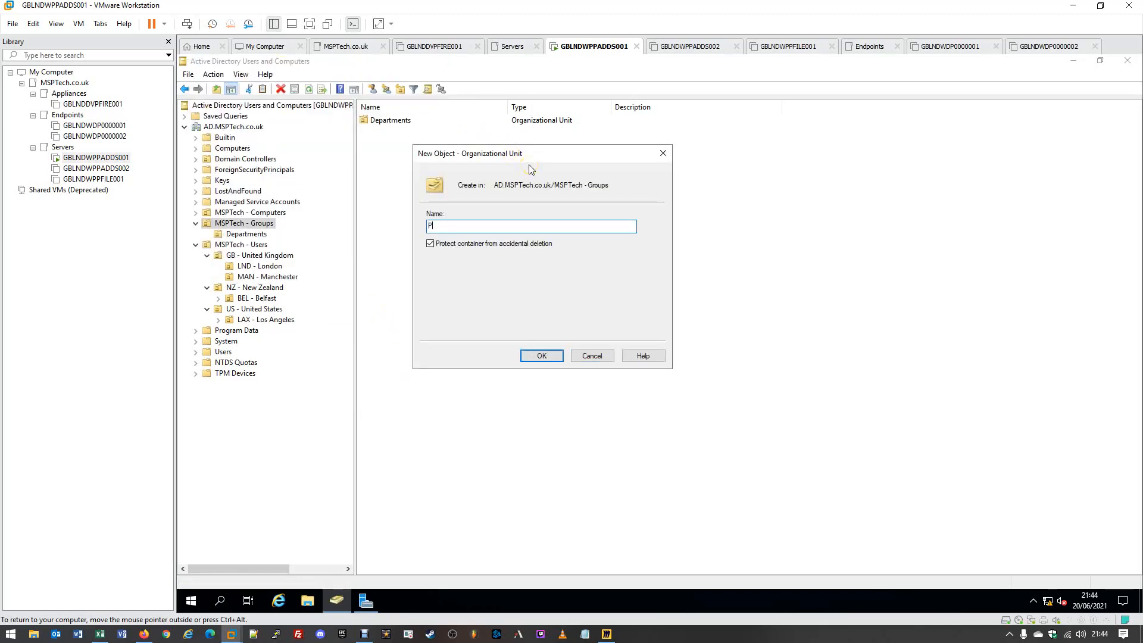
{"action": "type", "text": "ermissions"}
{"action": "left_click", "coordinate": [551, 357]}
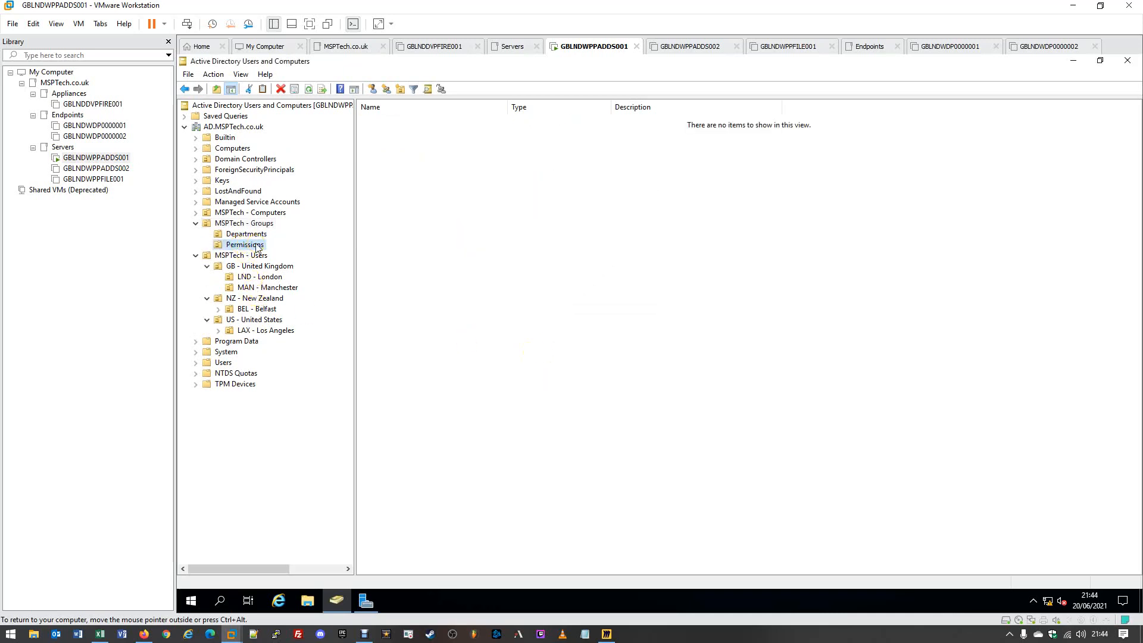
- Create an organizational unit named Endpoints inside the Permissions OU
{"action": "right_click", "coordinate": [257, 247]}
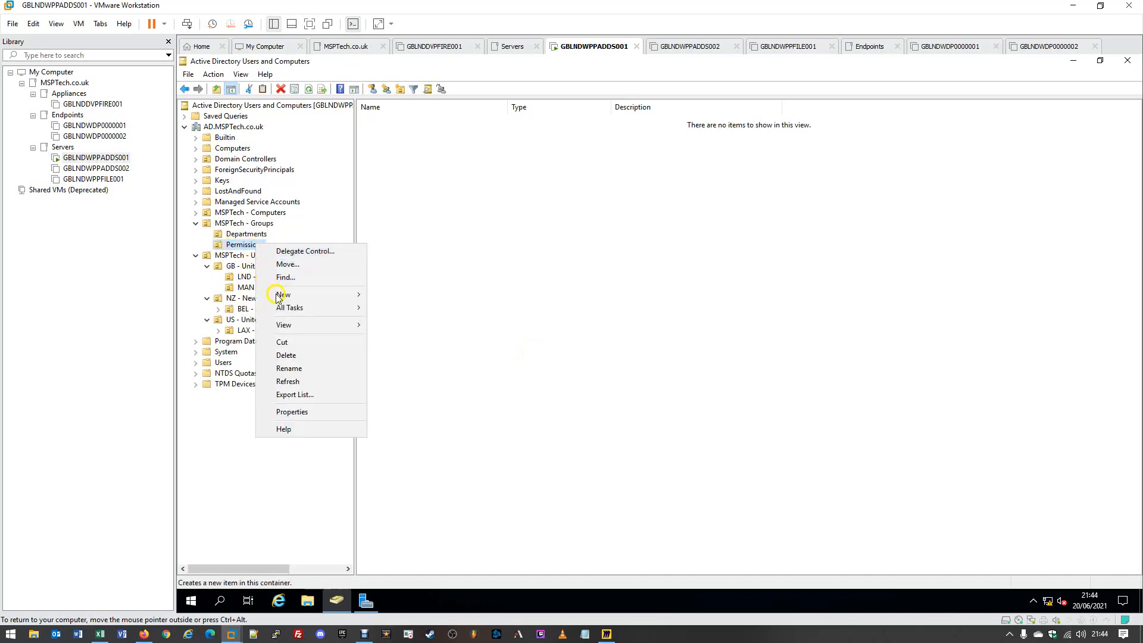
{"action": "mouse_move", "coordinate": [280, 298]}
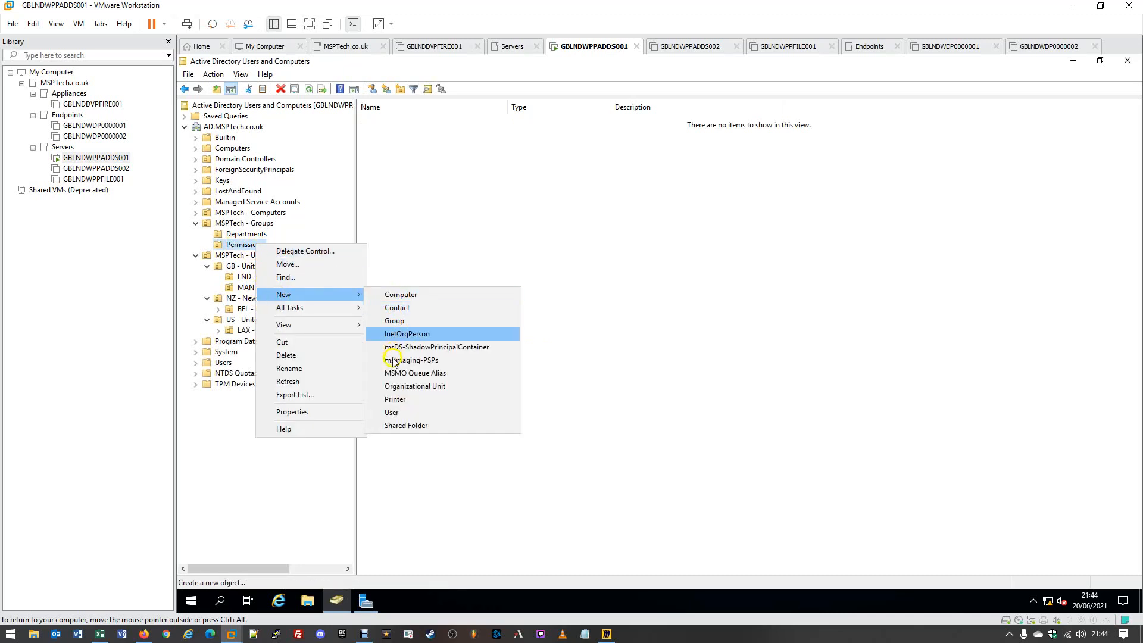
{"action": "left_click", "coordinate": [395, 387]}
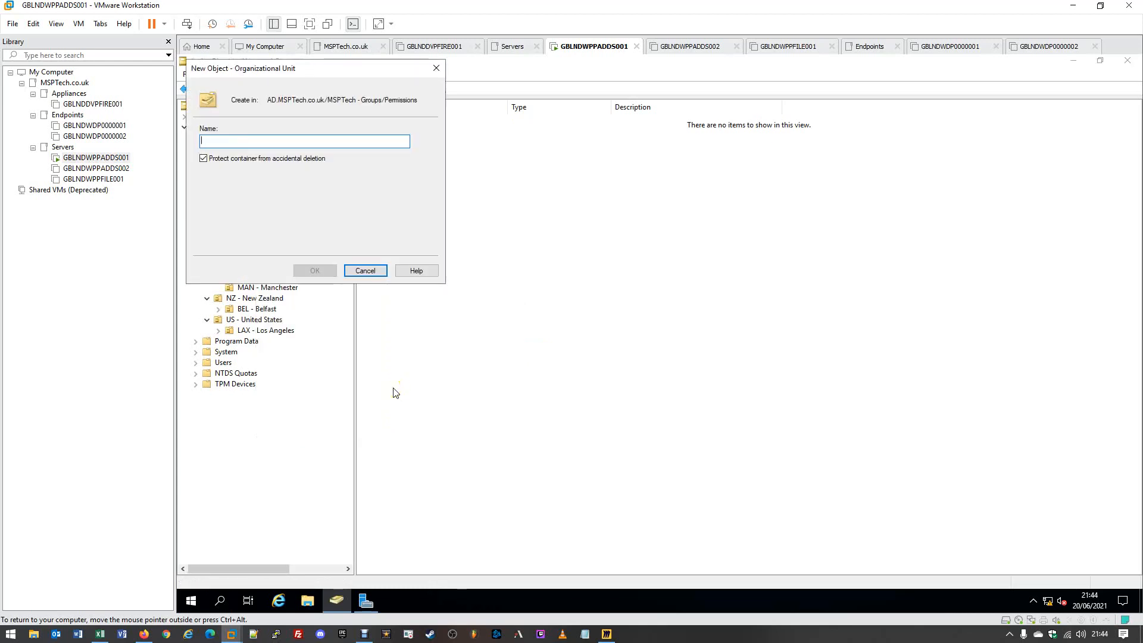
{"action": "type", "text": "E"}
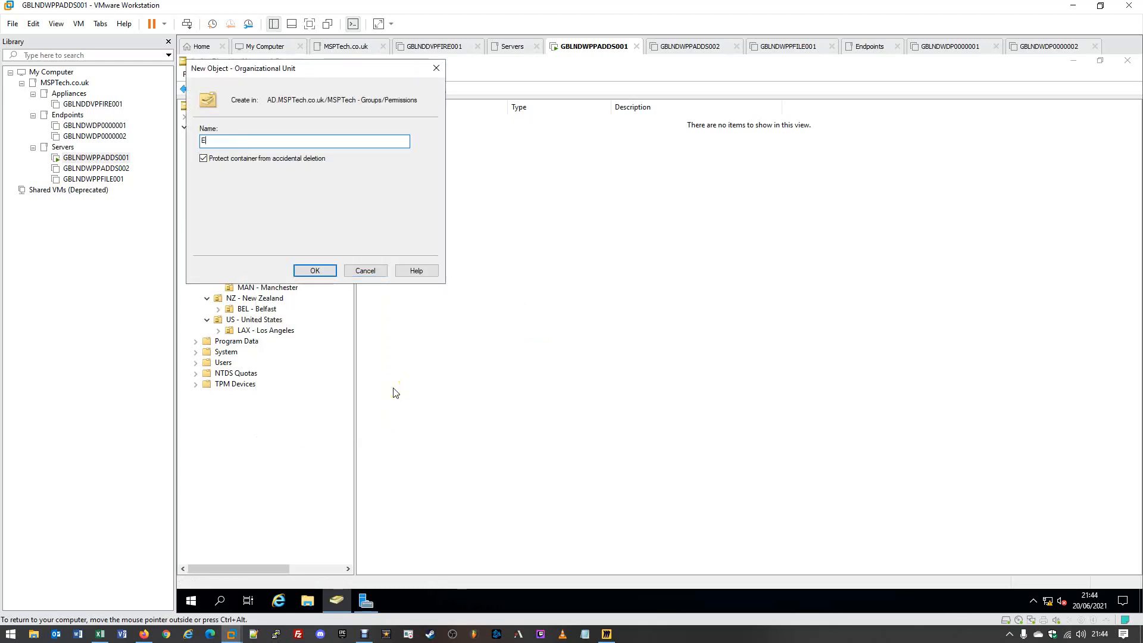
{"action": "type", "text": "ndpoints"}
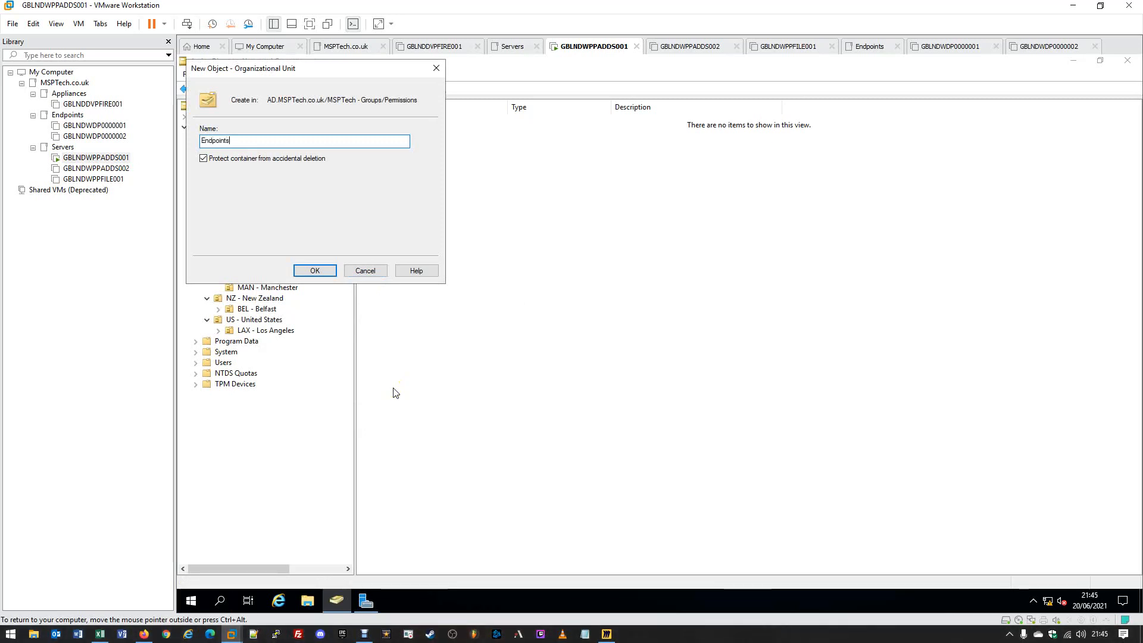
{"action": "left_click", "coordinate": [301, 273]}
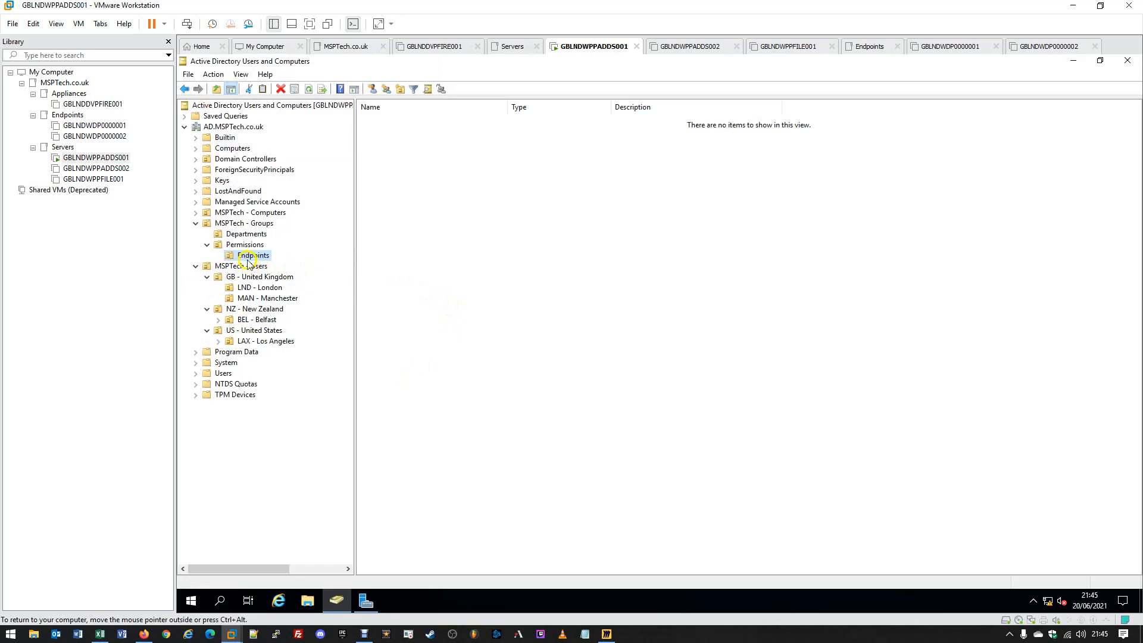
{"action": "left_click", "coordinate": [560, 257]}
- Create DLG-EndpointAdministrators as a Domain local Security group in Endpoints and select it
{"action": "left_click", "coordinate": [384, 90]}
{"action": "left_click_drag", "start_coordinate": [367, 70], "coordinate": [613, 137]}
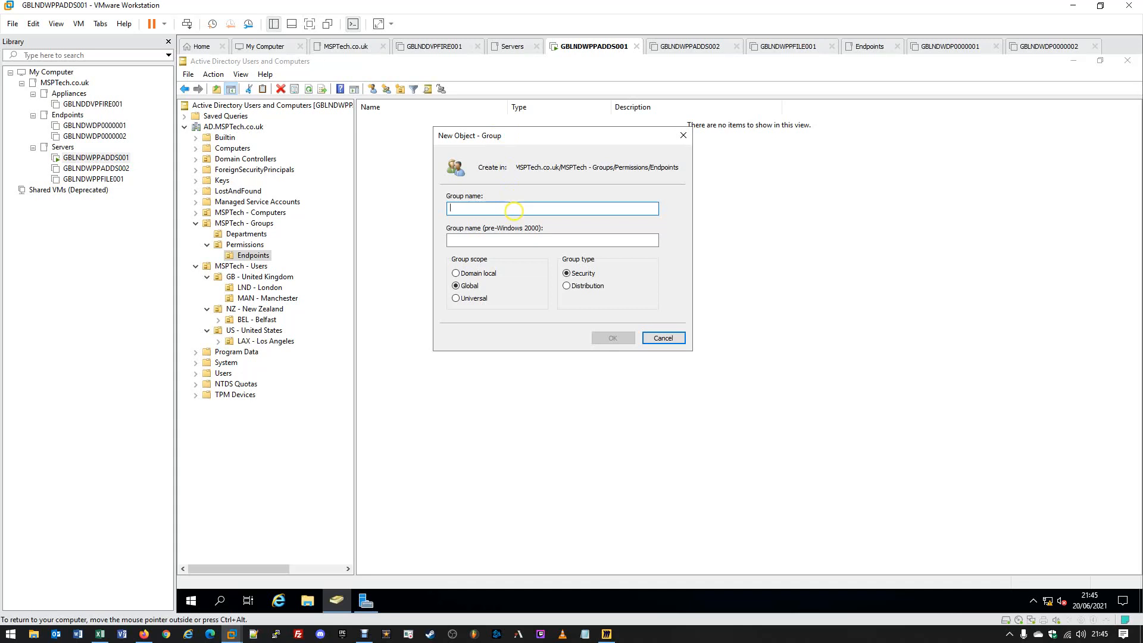
{"action": "left_click", "coordinate": [469, 275]}
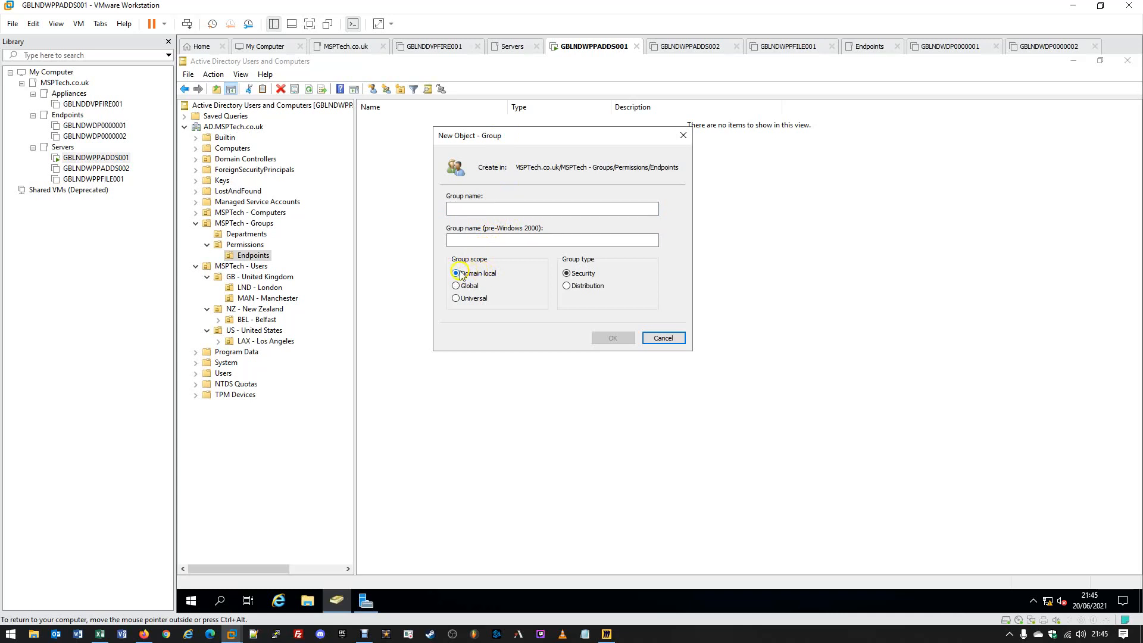
{"action": "left_click", "coordinate": [580, 277]}
{"action": "left_click", "coordinate": [509, 210]}
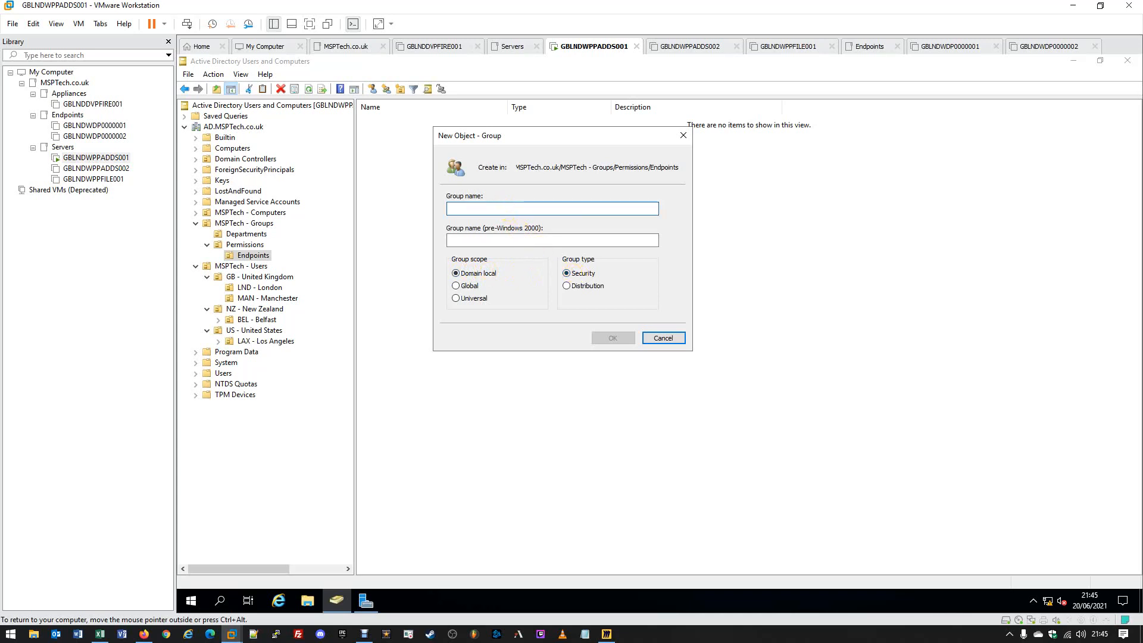
{"action": "type", "text": "DLG"}
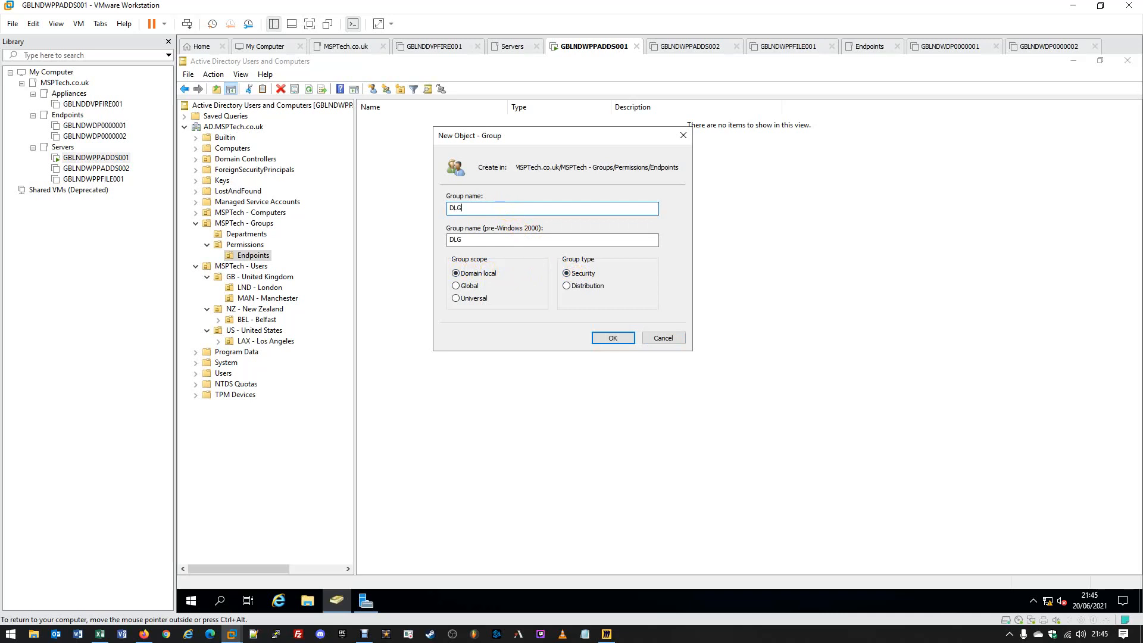
{"action": "type", "text": "-Endpoint"}
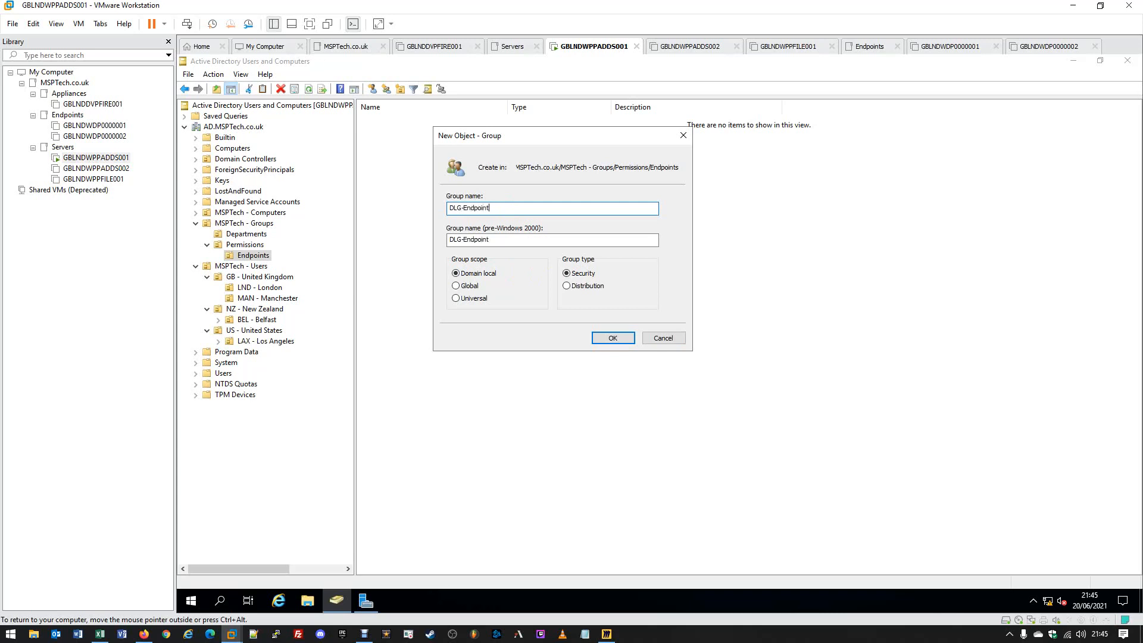
{"action": "type", "text": "Administrators"}
{"action": "left_click", "coordinate": [613, 338]}
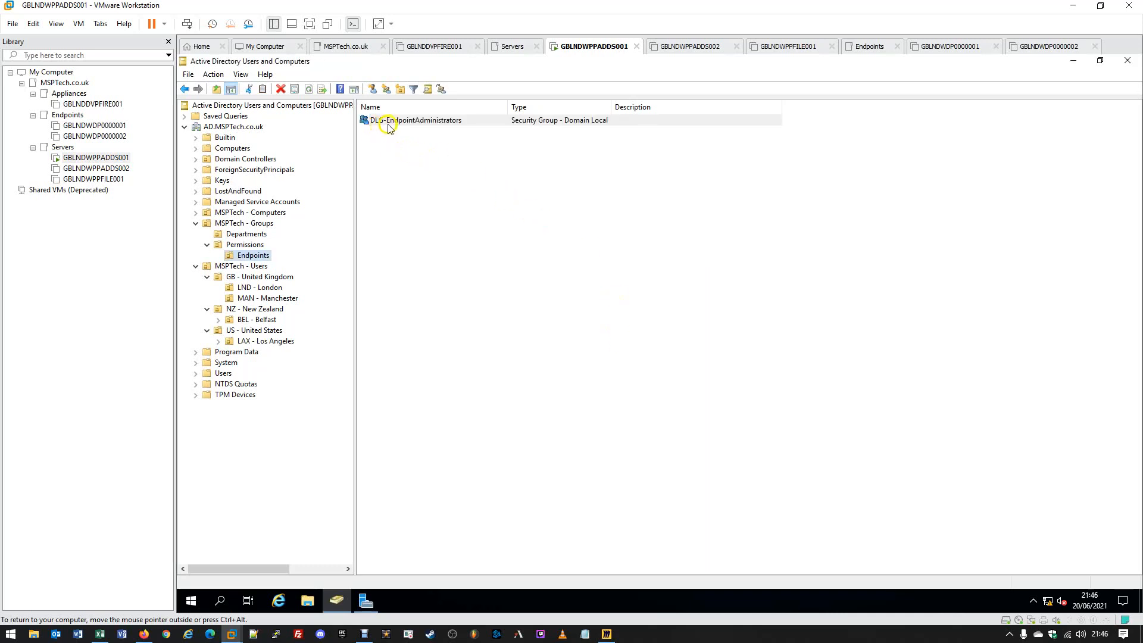
{"action": "left_click", "coordinate": [491, 127]}
{"action": "left_click", "coordinate": [493, 194]}
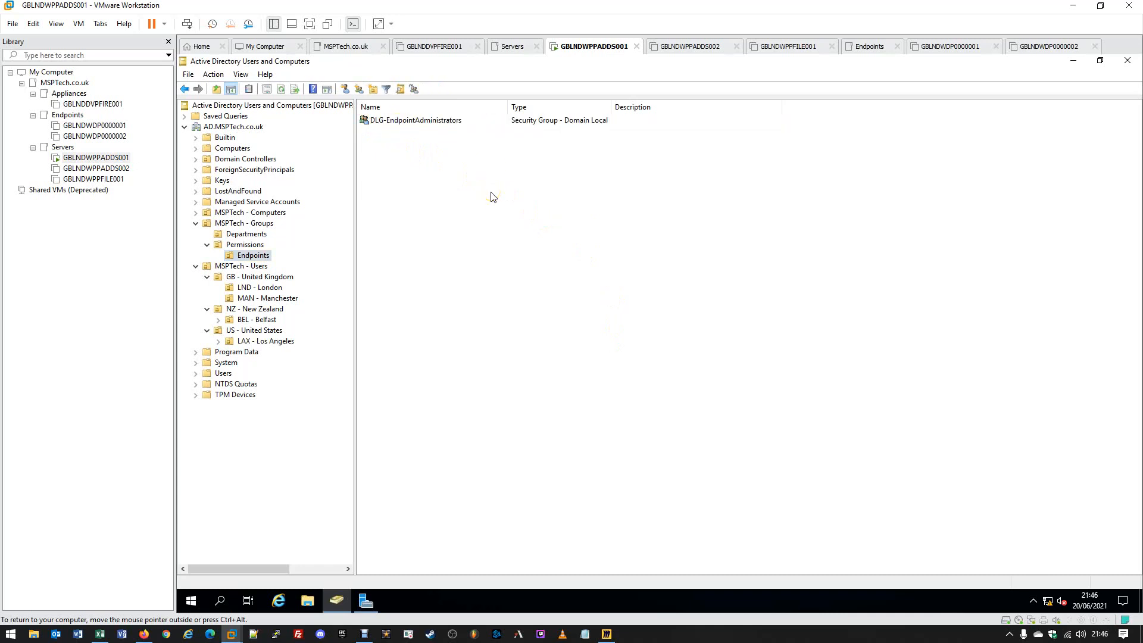
{"action": "left_click", "coordinate": [537, 121]}
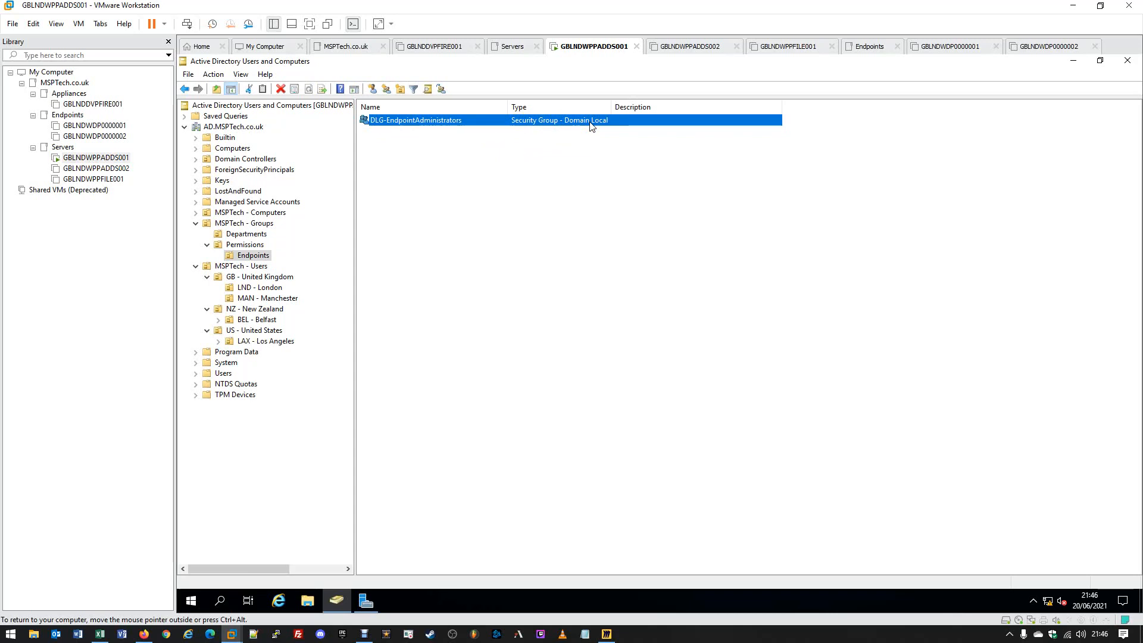
- Add GG-IT to DLG-EndpointAdministrators' members, apply and close the properties
{"action": "double_click", "coordinate": [415, 121]}
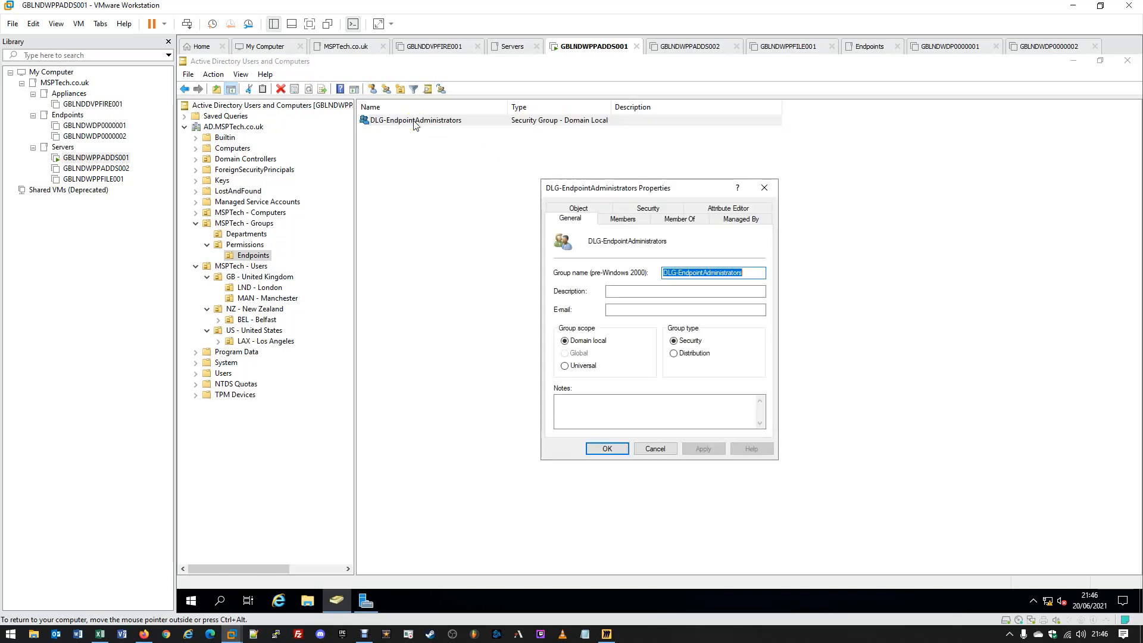
{"action": "left_click", "coordinate": [613, 219]}
{"action": "left_click", "coordinate": [576, 415]}
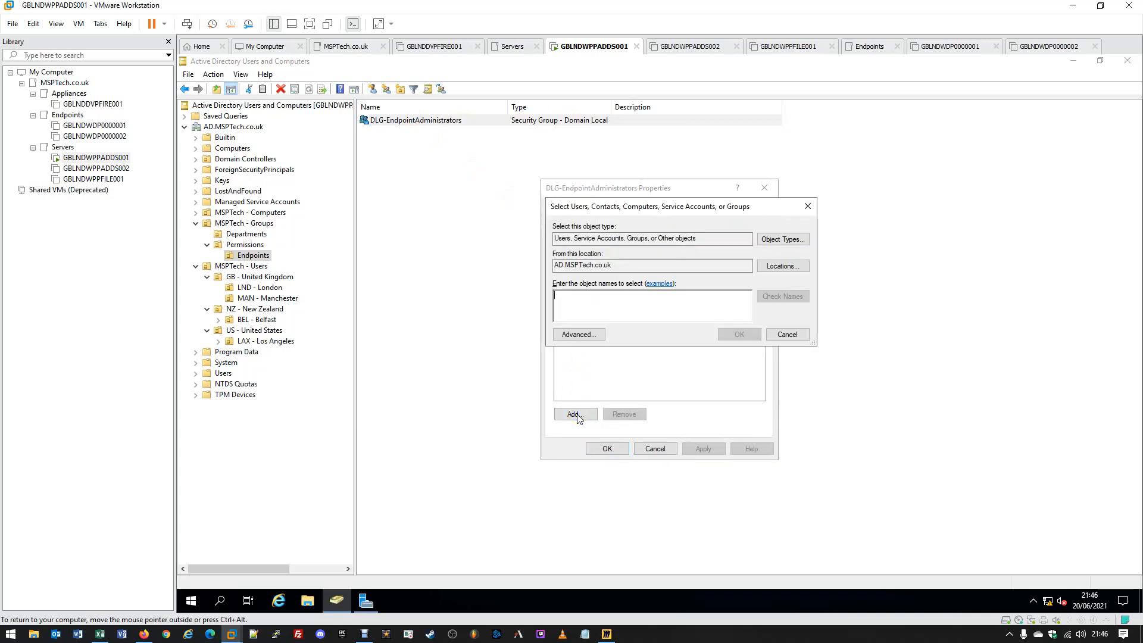
{"action": "left_click", "coordinate": [576, 409]}
{"action": "type", "text": "GG"}
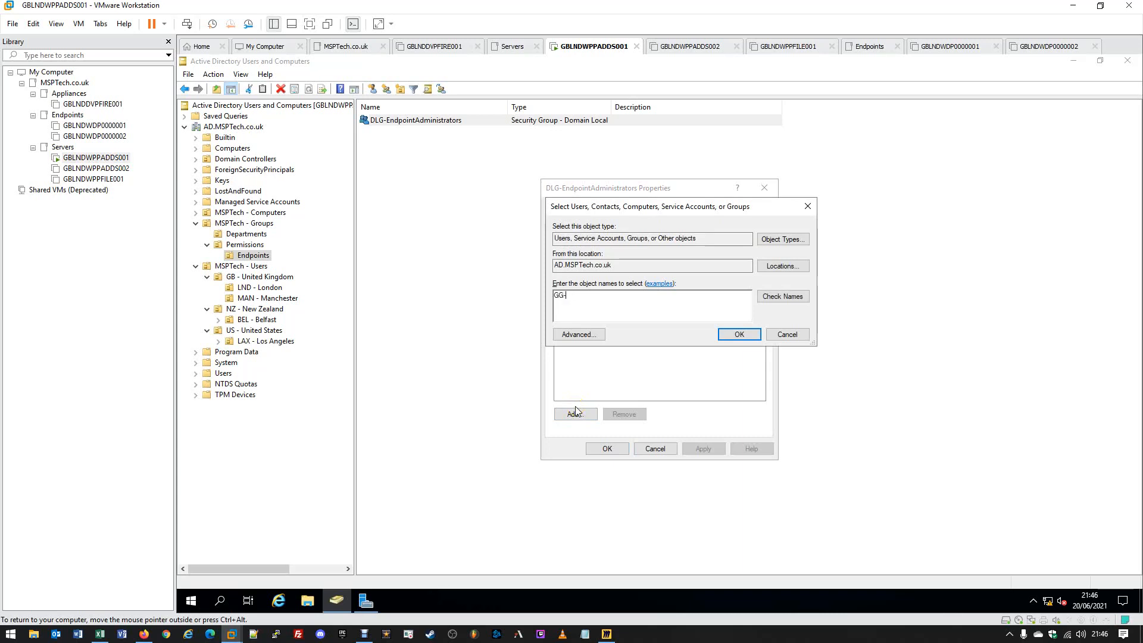
{"action": "type", "text": "-IT"}
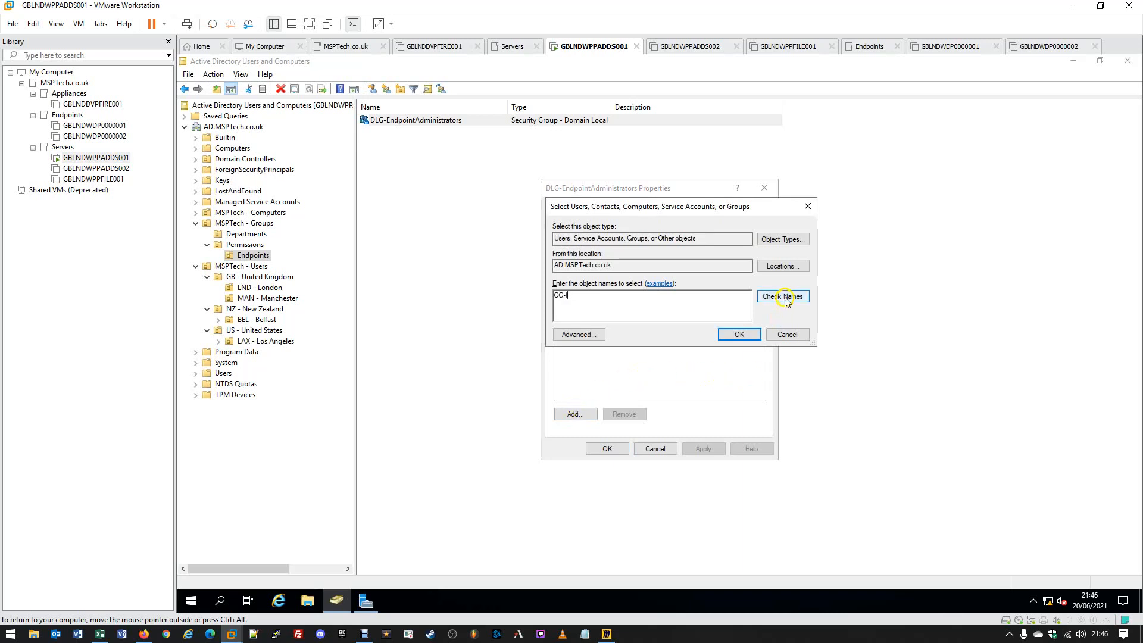
{"action": "left_click", "coordinate": [783, 295]}
{"action": "left_click", "coordinate": [580, 299]}
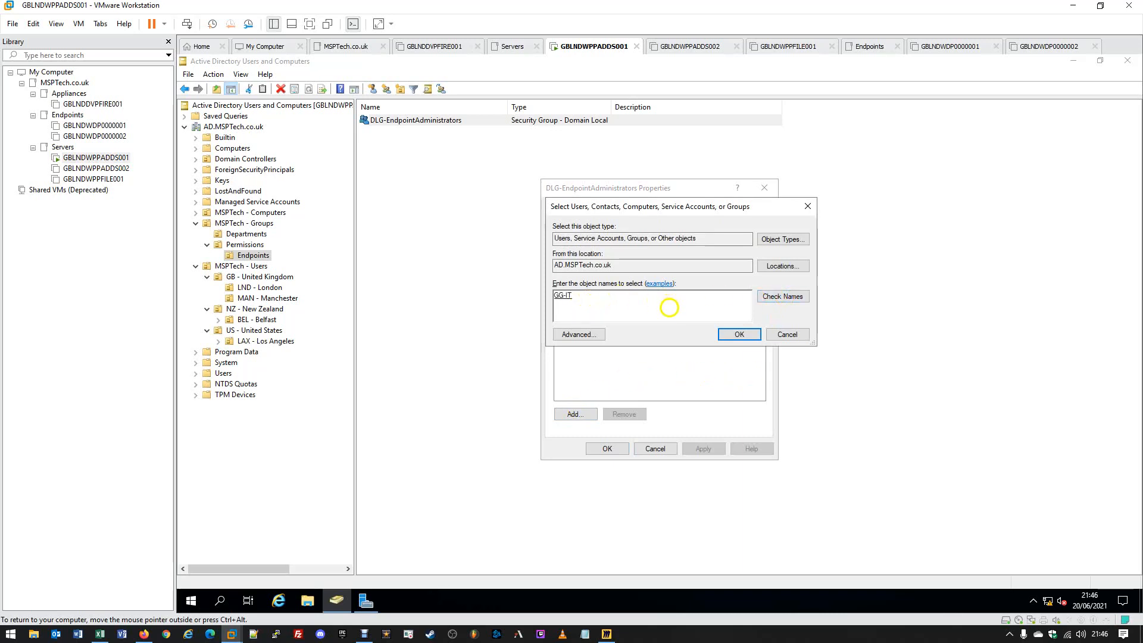
{"action": "left_click", "coordinate": [739, 334]}
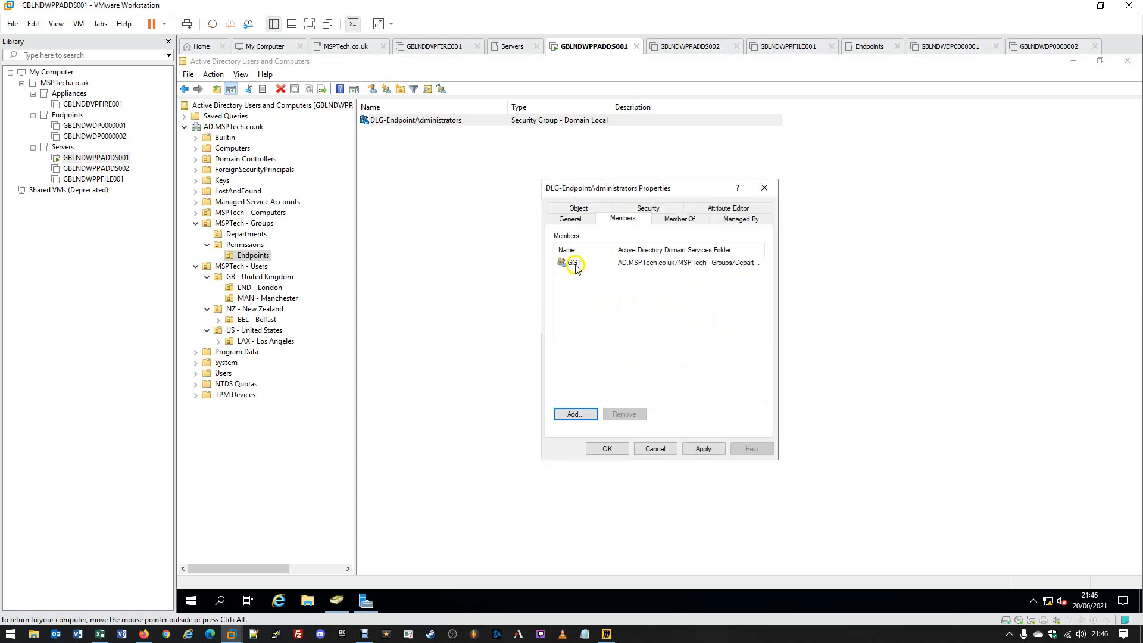
{"action": "left_click", "coordinate": [701, 448]}
{"action": "left_click", "coordinate": [625, 448]}
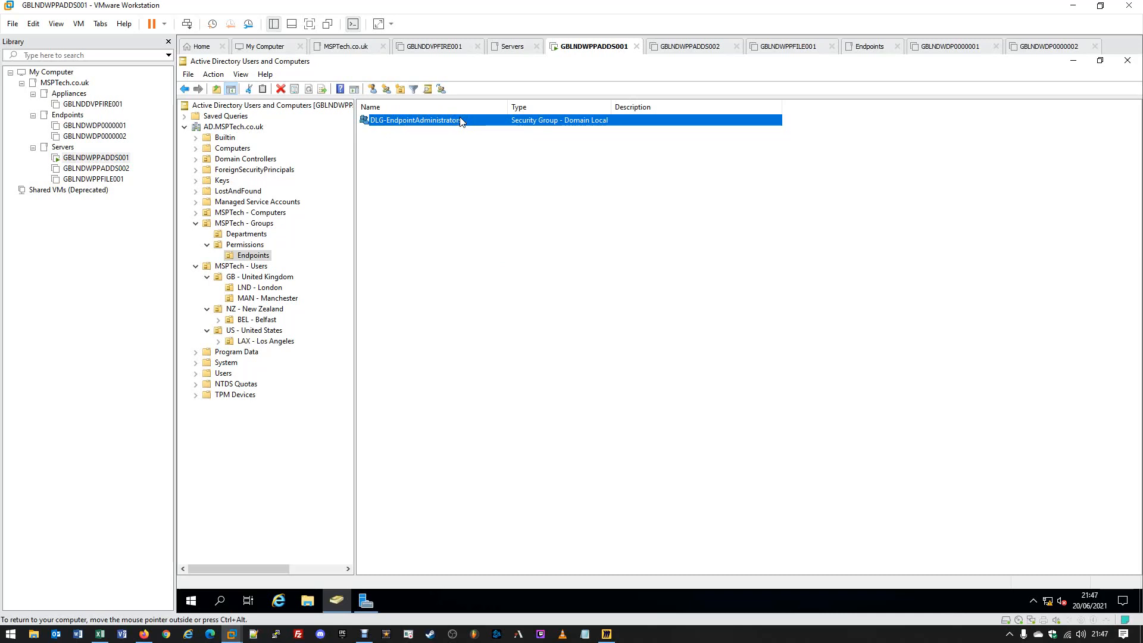
- Describe DLG-EndpointAdministrators as 'Users/Members of this group will have Administrator access to endpoint devices'
{"action": "left_click", "coordinate": [420, 119]}
{"action": "double_click", "coordinate": [432, 122]}
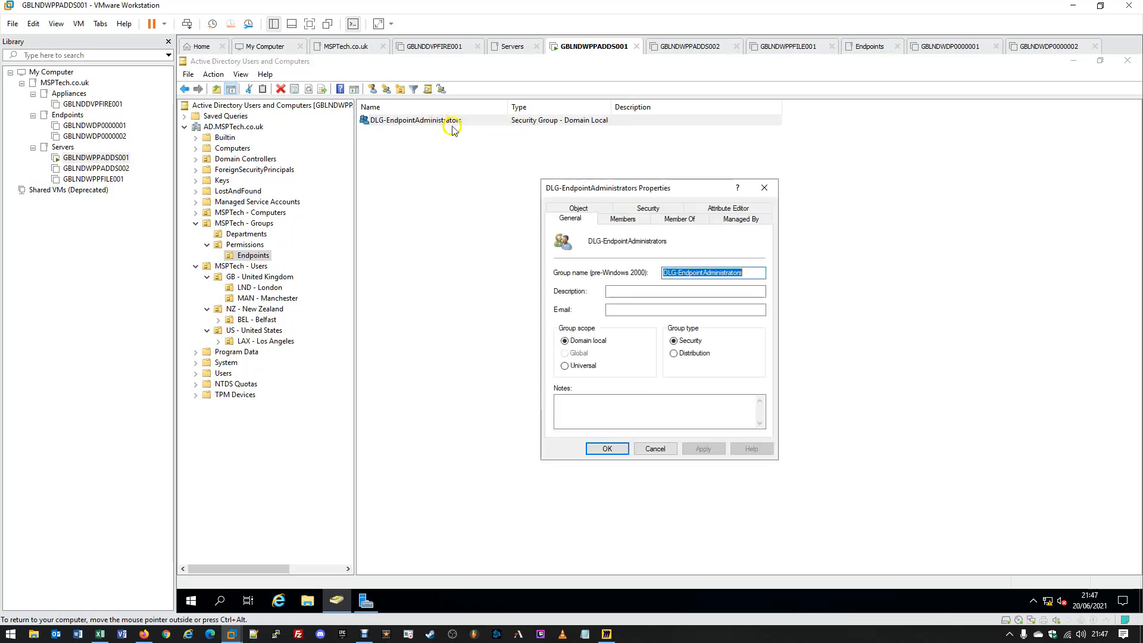
{"action": "left_click", "coordinate": [625, 290]}
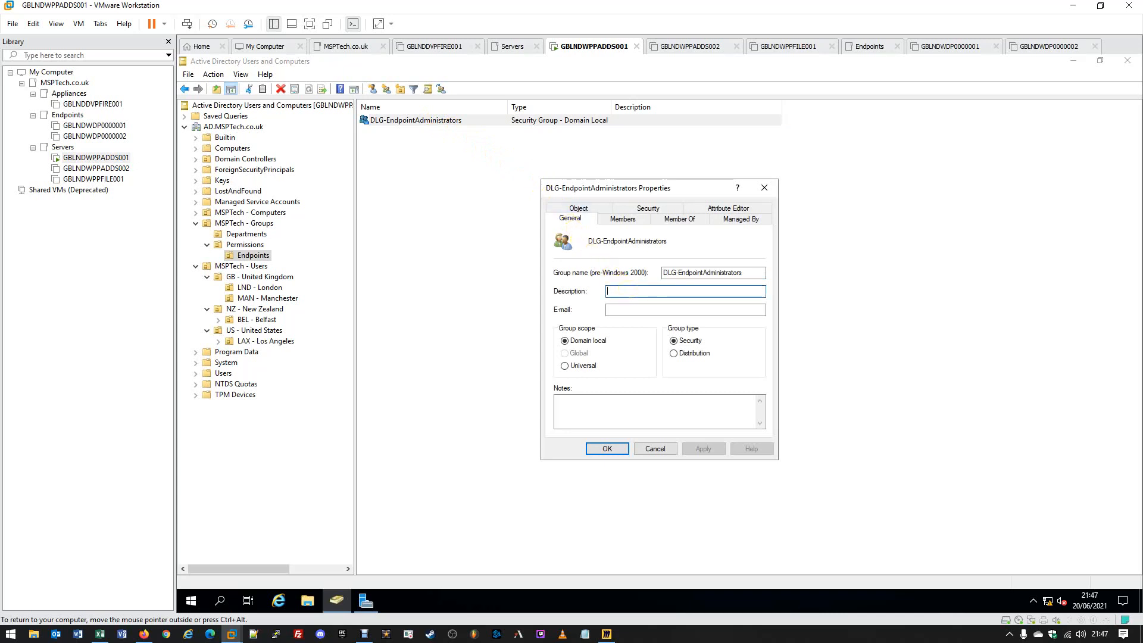
{"action": "left_click", "coordinate": [628, 289]}
{"action": "left_click", "coordinate": [629, 402]}
{"action": "left_click", "coordinate": [628, 291]}
{"action": "type", "text": "Users/Members"}
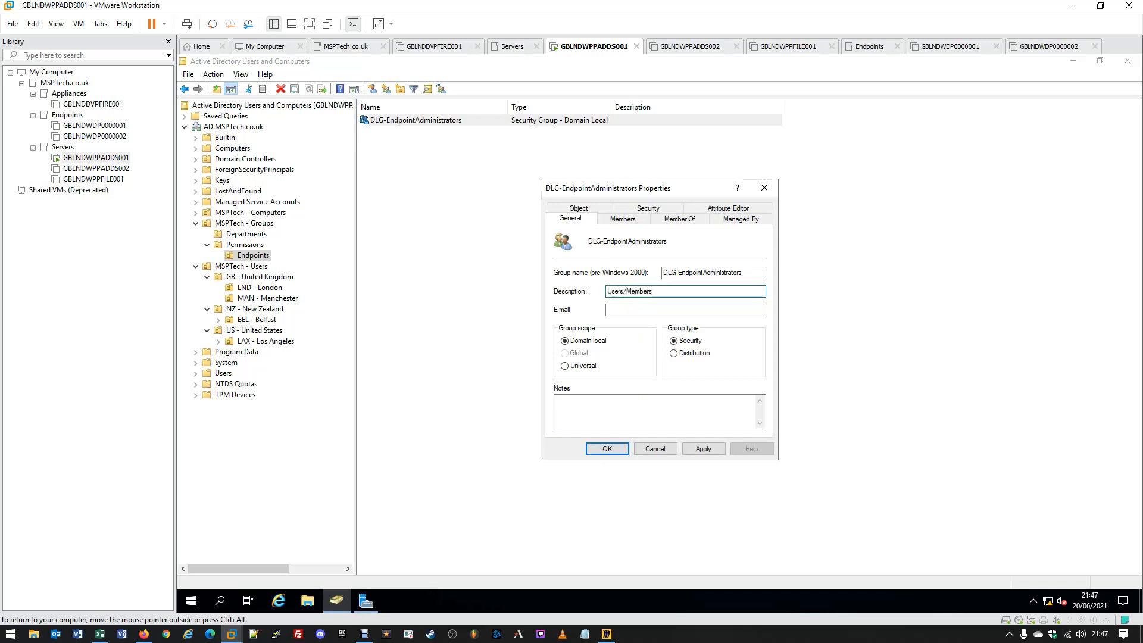
{"action": "type", "text": " of this group will have EndpointAdministrato"}
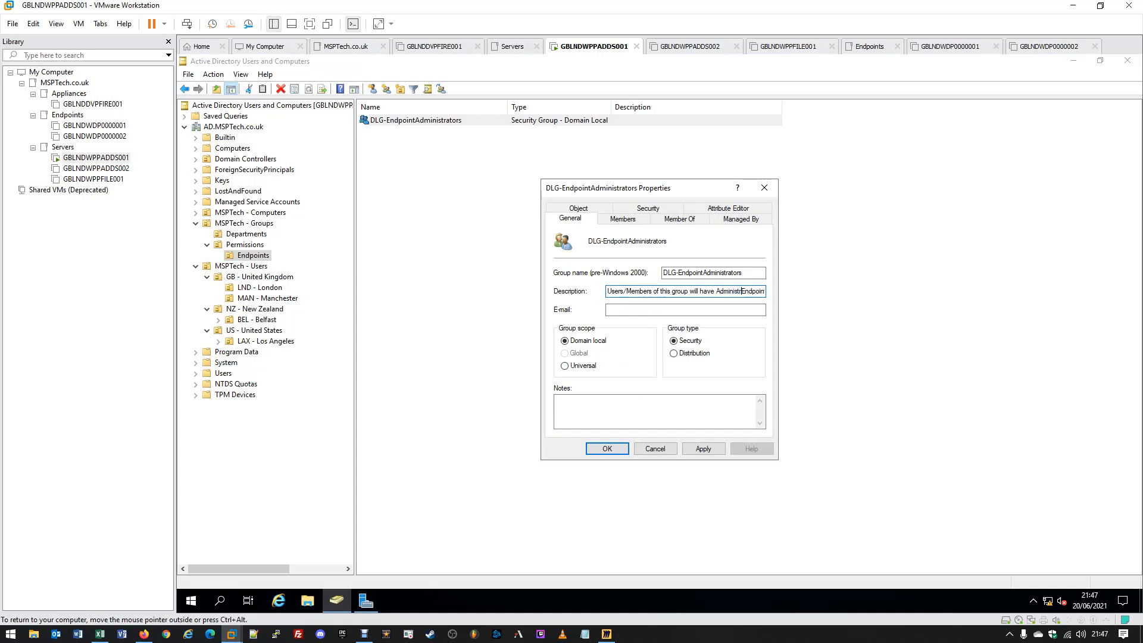
{"action": "type", "text": "r Access"}
{"action": "key", "text": "Delete"}
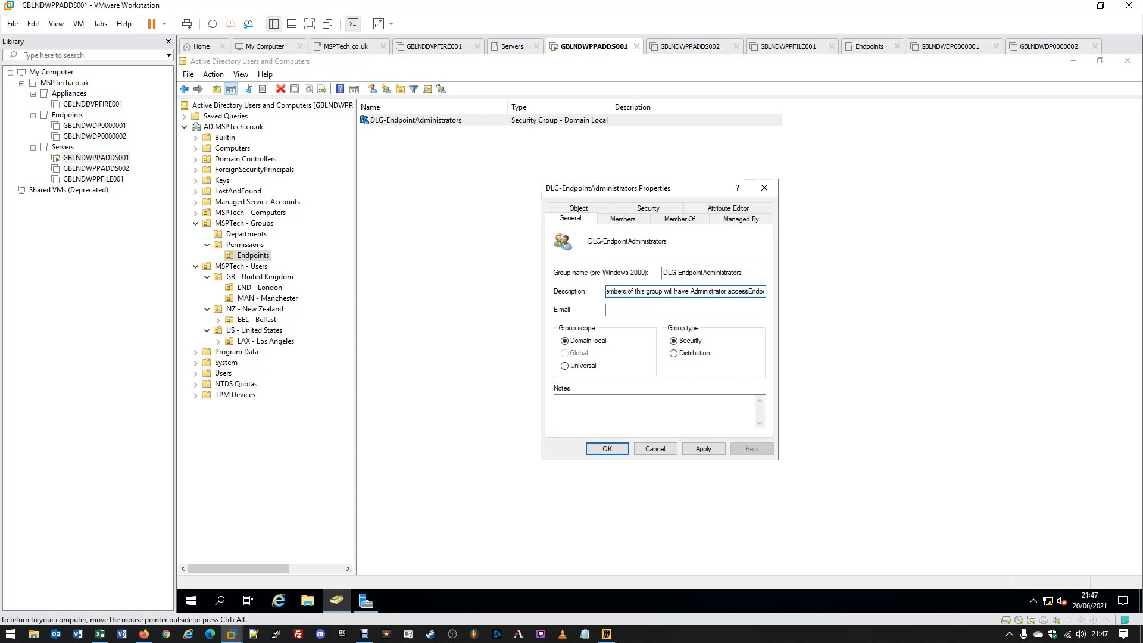
{"action": "type", "text": "access to e"}
{"action": "key", "text": "End"}
{"action": "type", "text": "de"}
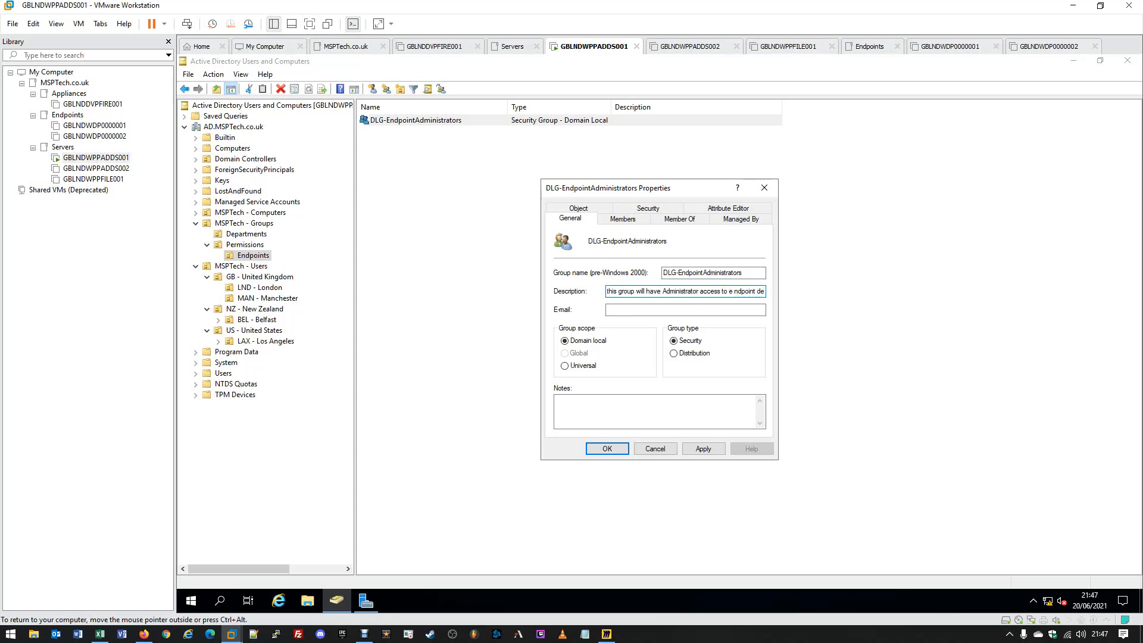
{"action": "type", "text": "vices"}
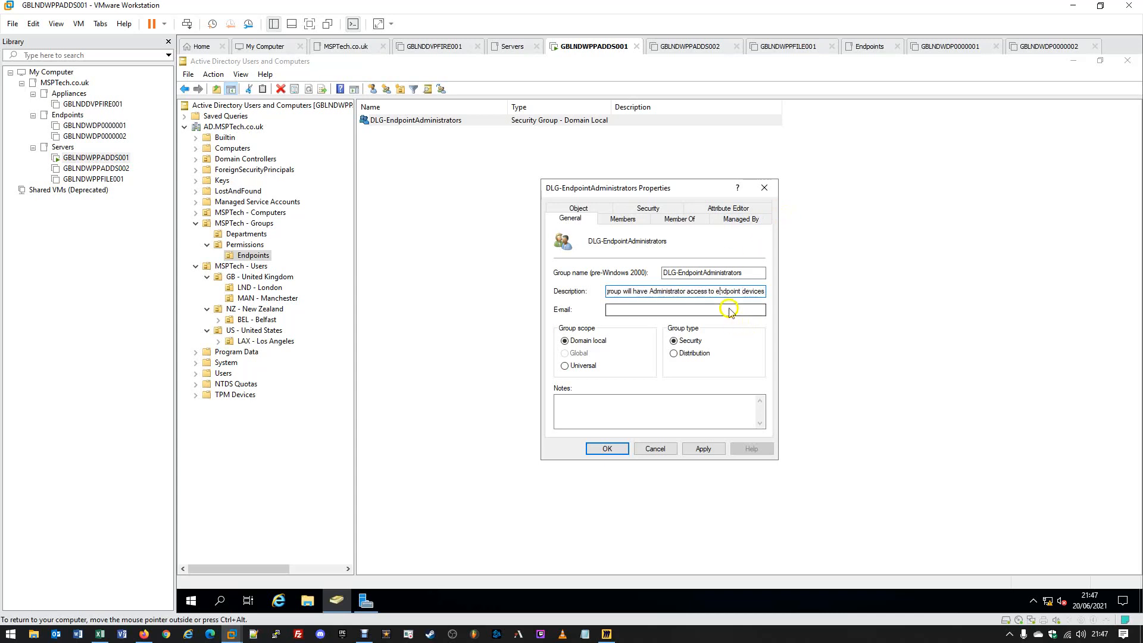
- Apply the new description and widen the Description column to show it in full
{"action": "left_click", "coordinate": [703, 448]}
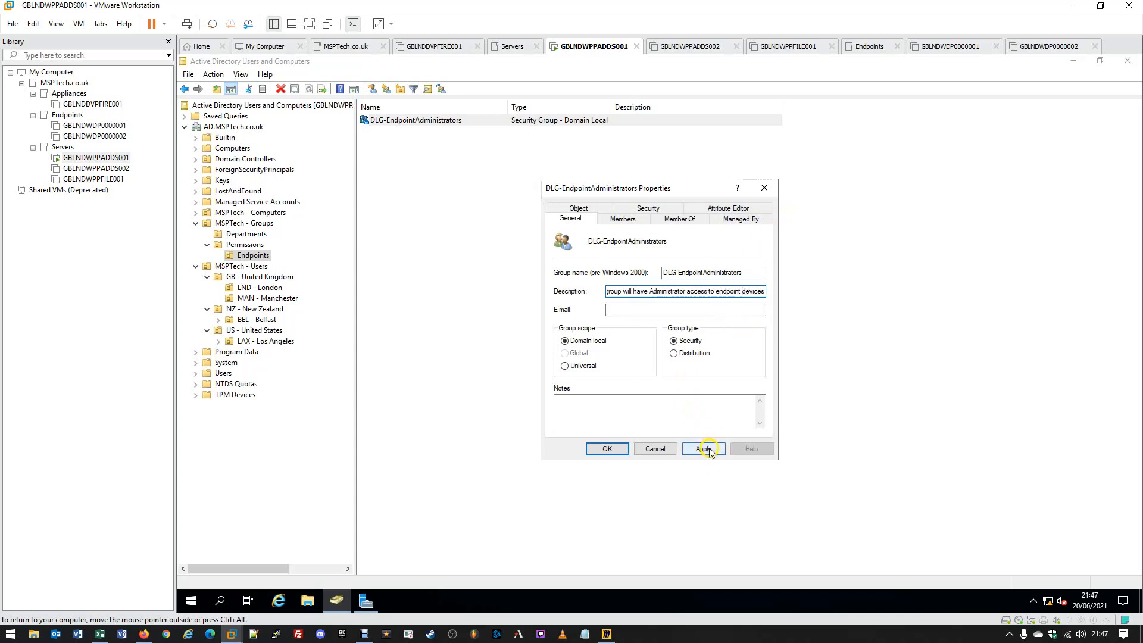
{"action": "left_click", "coordinate": [607, 449]}
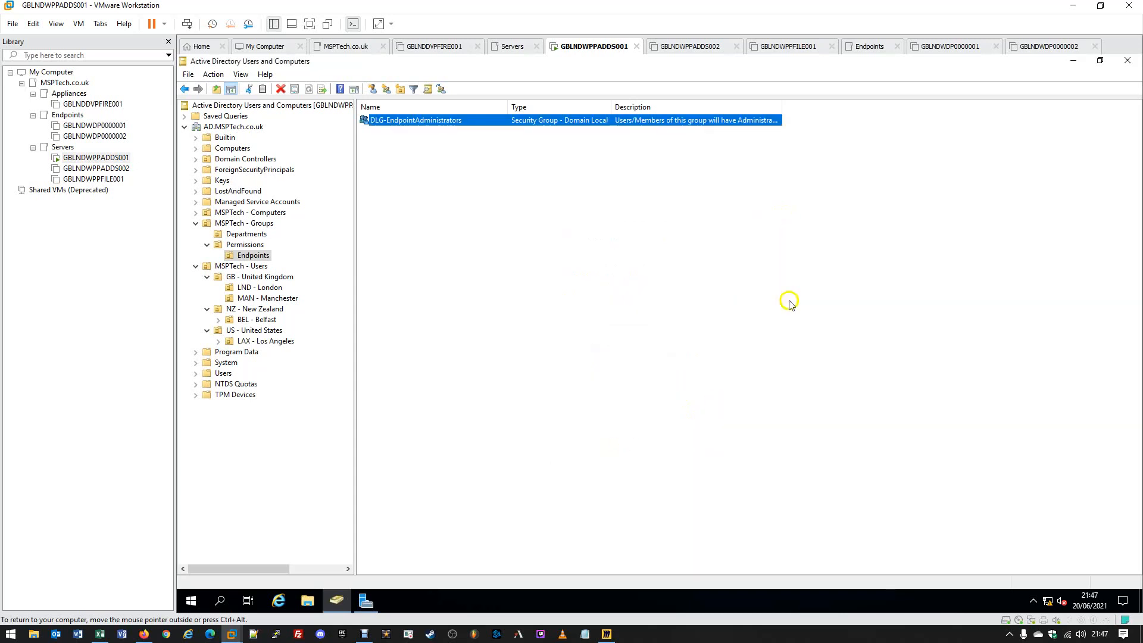
{"action": "double_click", "coordinate": [786, 102]}
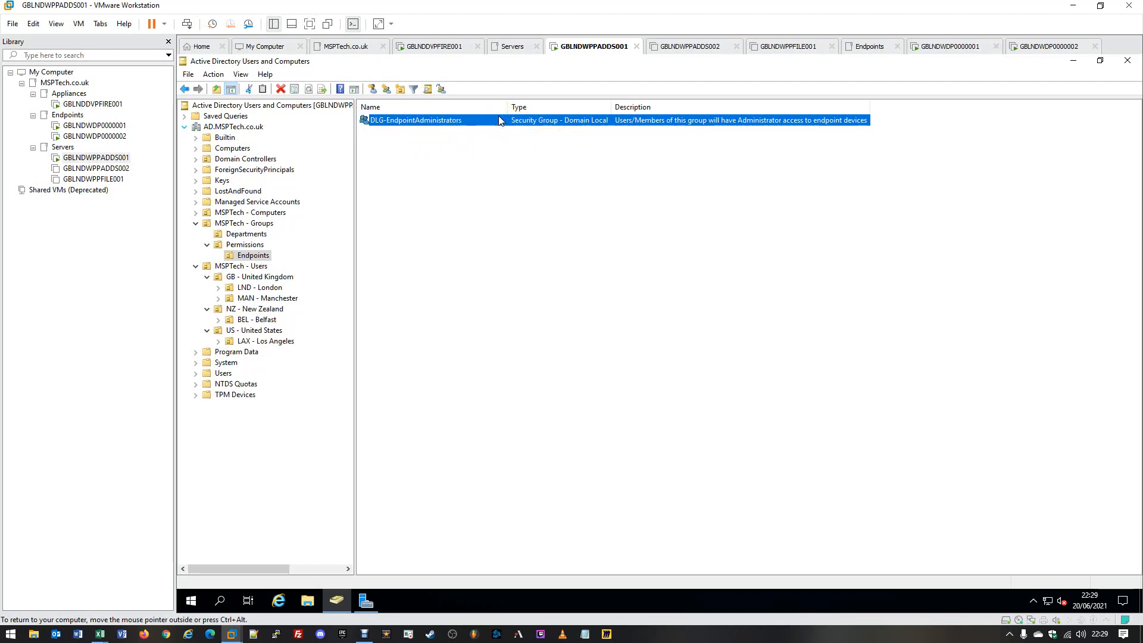
- Sign in to the GBLNDWDP0000001 endpoint as its standard user with the account password
{"action": "left_click", "coordinate": [947, 48]}
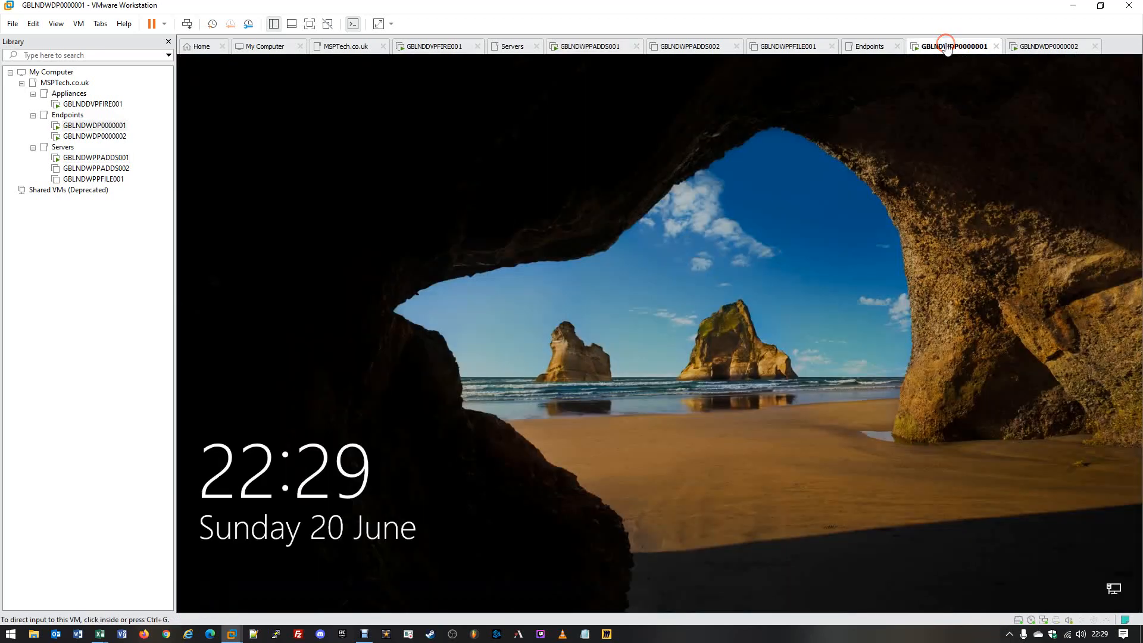
{"action": "left_click", "coordinate": [643, 338]}
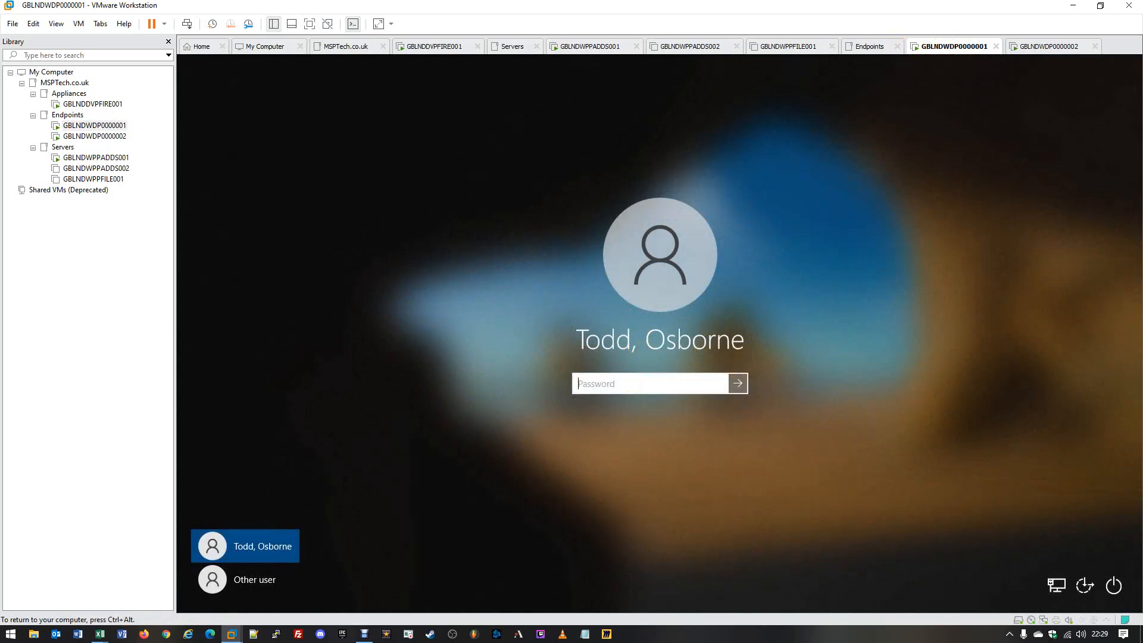
{"action": "type", "text": "••••••••••••••"}
{"action": "key", "text": "Return"}
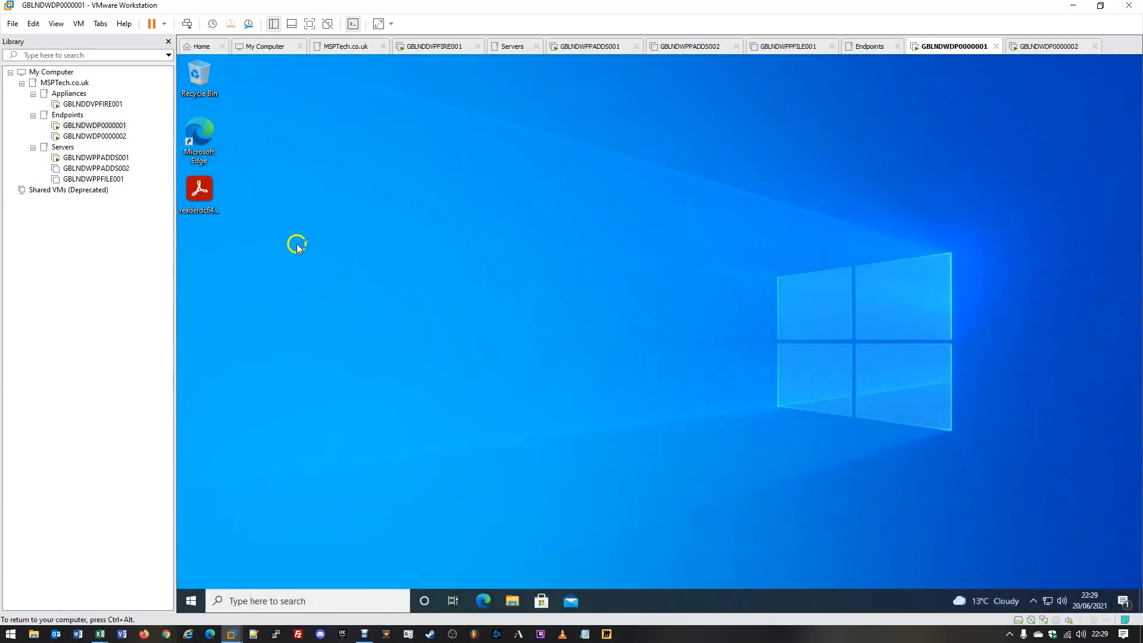
- Launch the readerdc64 Acrobat Reader installer and decline its administrator credential prompt
{"action": "left_click", "coordinate": [189, 189]}
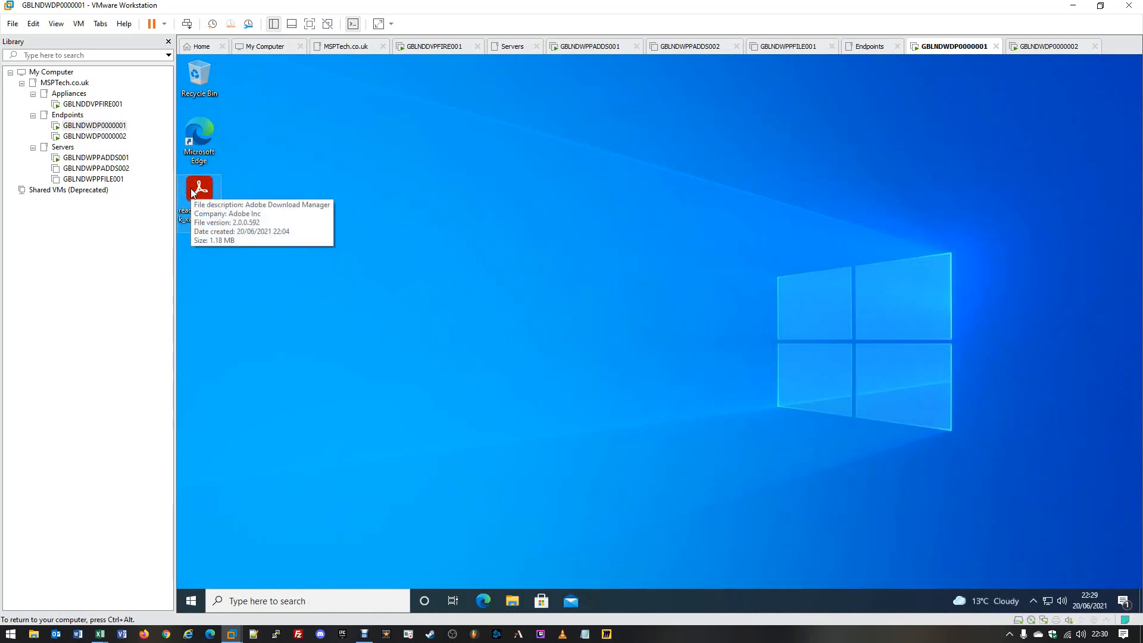
{"action": "double_click", "coordinate": [190, 189]}
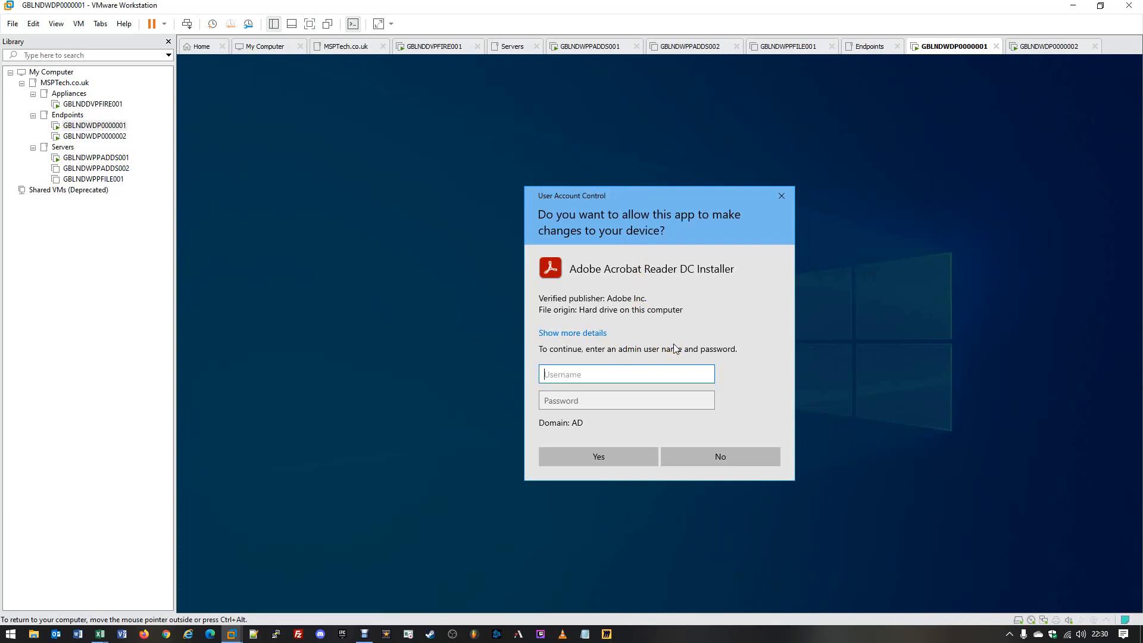
{"action": "left_click", "coordinate": [721, 460]}
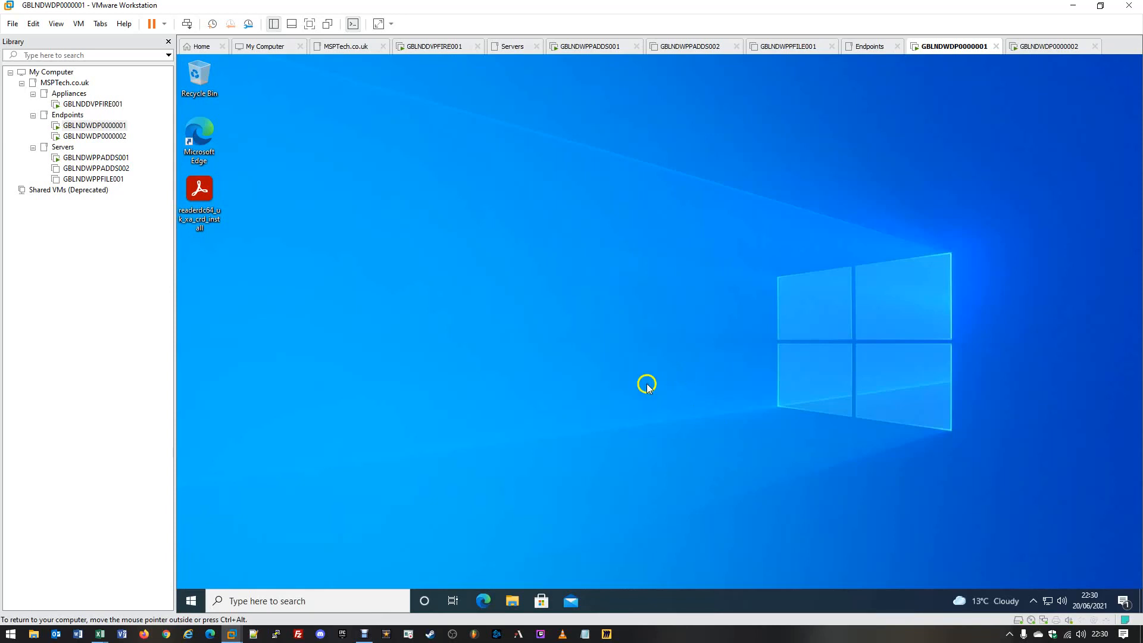
- Sign out of the standard user's session via the Start quick menu
{"action": "right_click", "coordinate": [187, 603]}
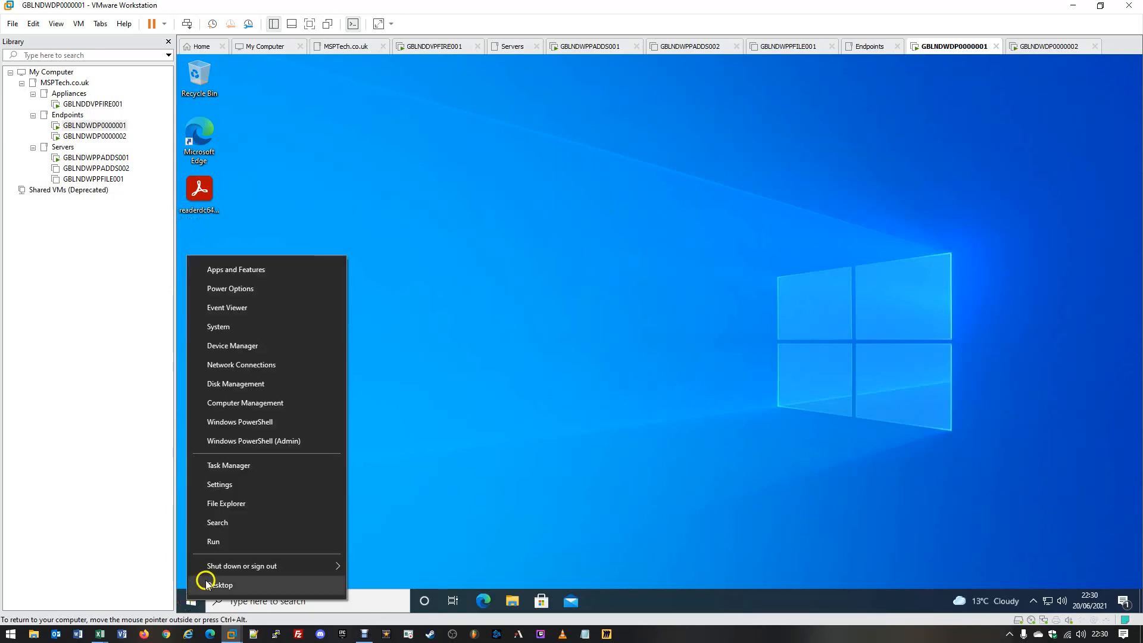
{"action": "mouse_move", "coordinate": [194, 566]}
{"action": "left_click", "coordinate": [383, 504]}
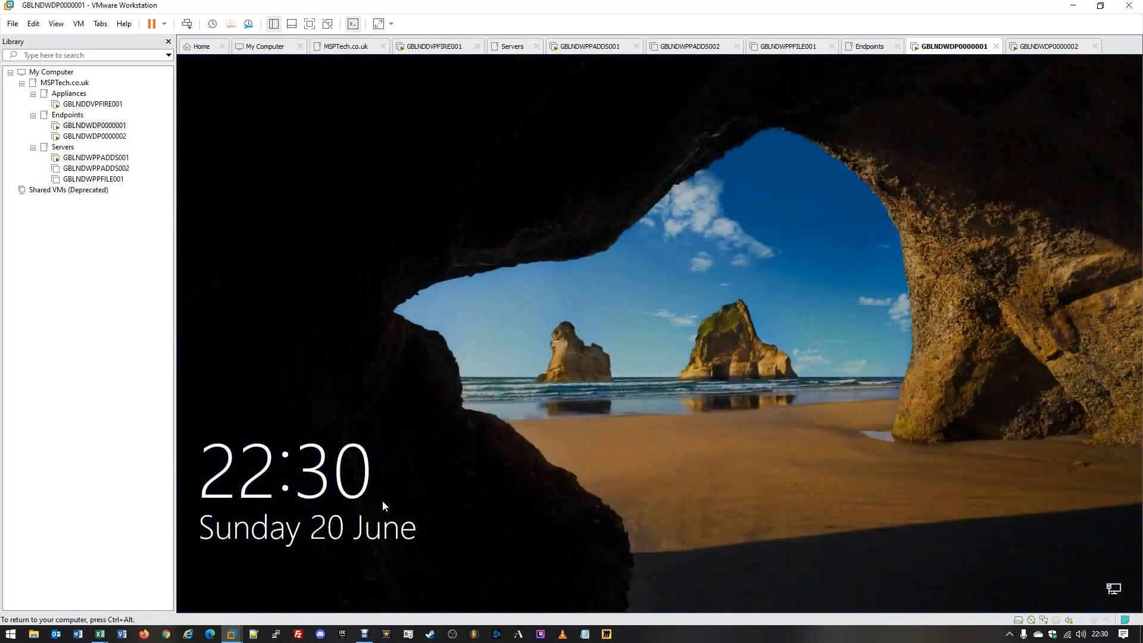
- Sign in as Other user with AD\Administrator and the domain administrator password
{"action": "left_click", "coordinate": [761, 227]}
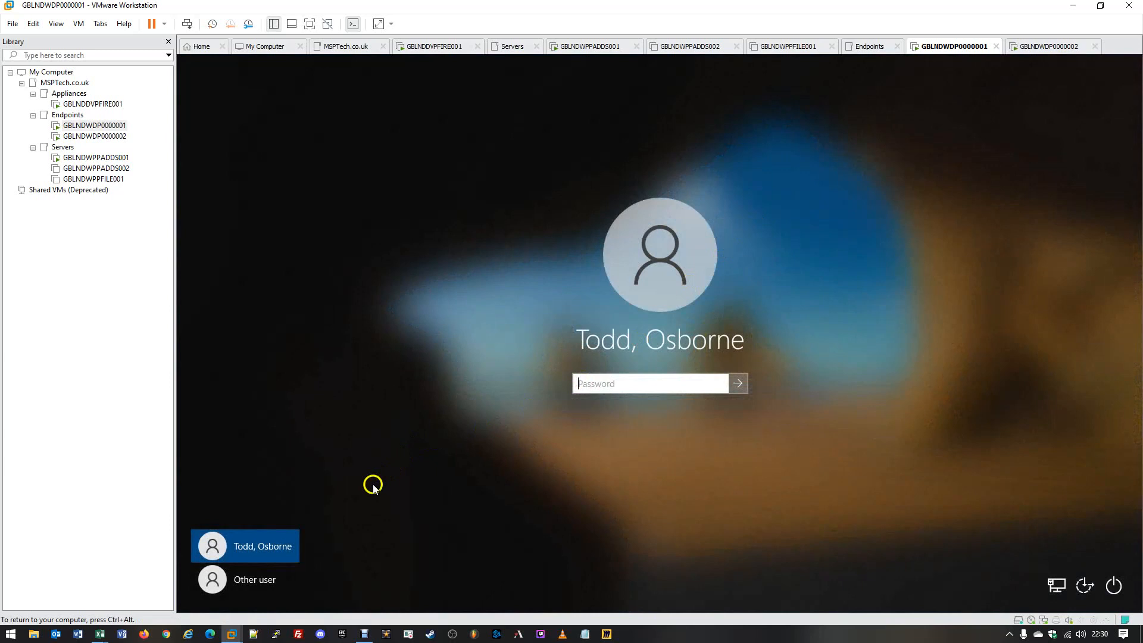
{"action": "left_click", "coordinate": [267, 581]}
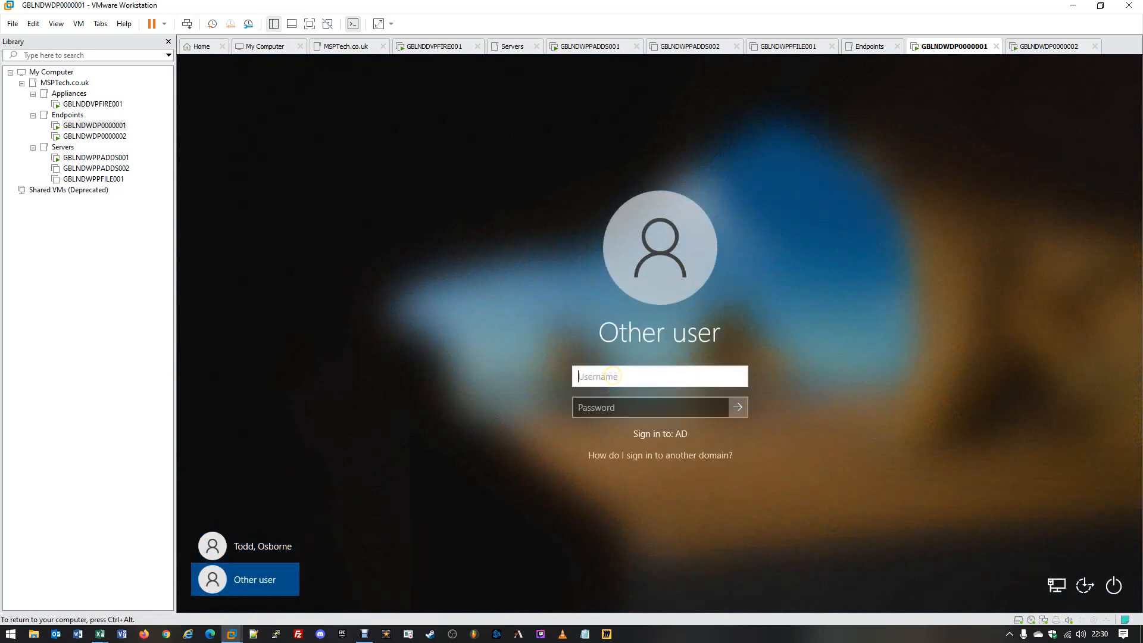
{"action": "type", "text": "AD\\Administrator"}
{"action": "key", "text": "Tab"}
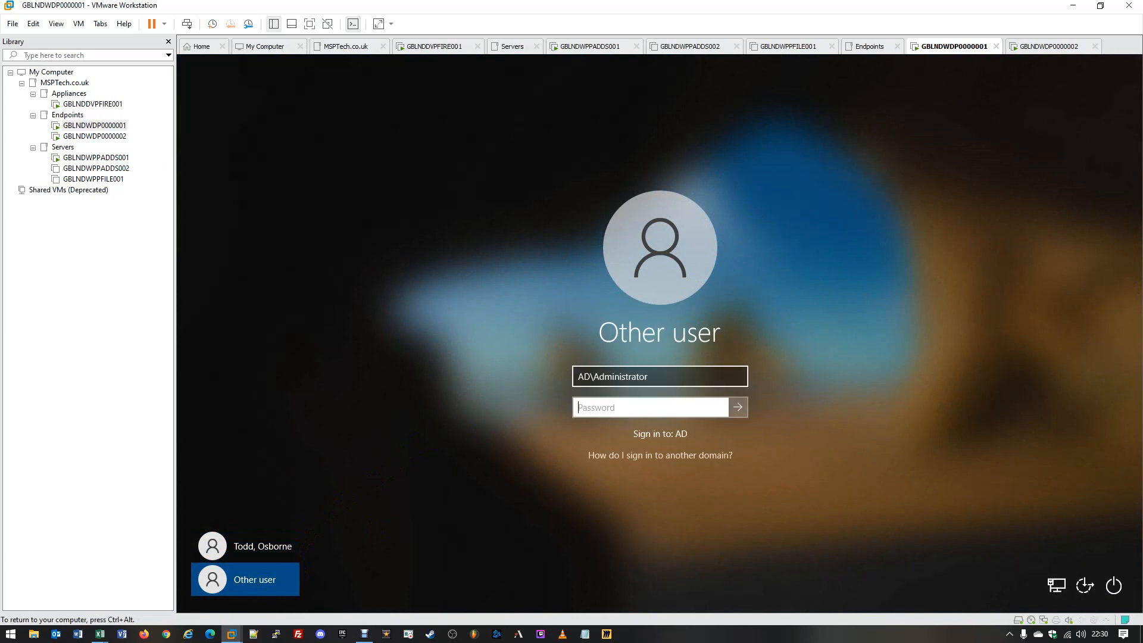
{"action": "type", "text": "***************"}
{"action": "key", "text": "Return"}
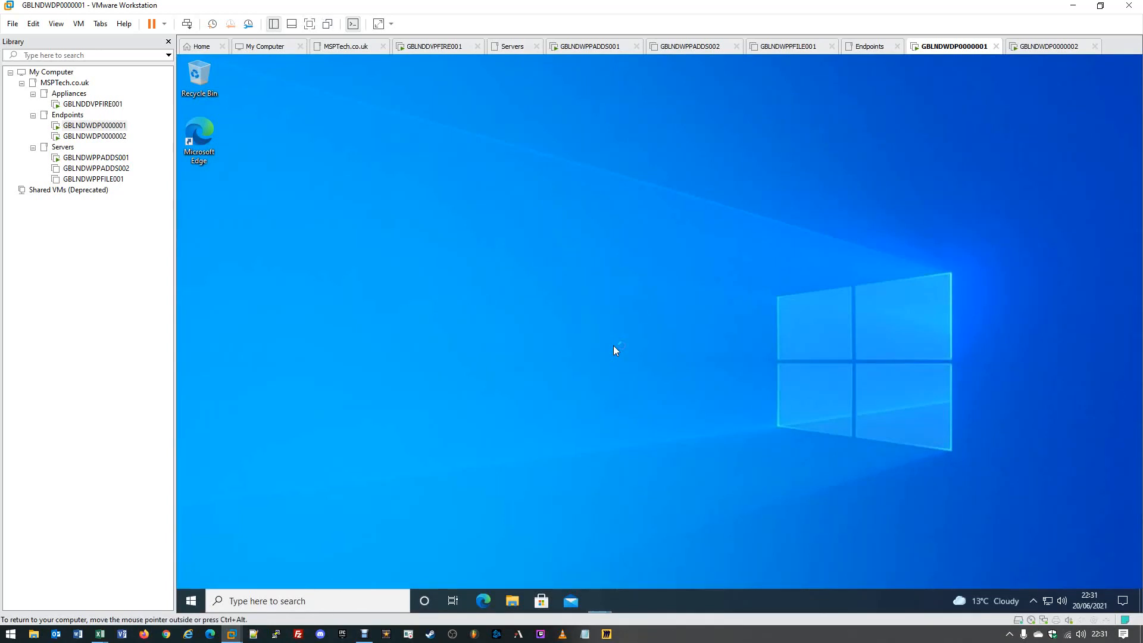
- Launch Computer Management from the Start quick menu
{"action": "left_click", "coordinate": [613, 346]}
{"action": "left_click", "coordinate": [188, 602]}
{"action": "right_click", "coordinate": [188, 603]}
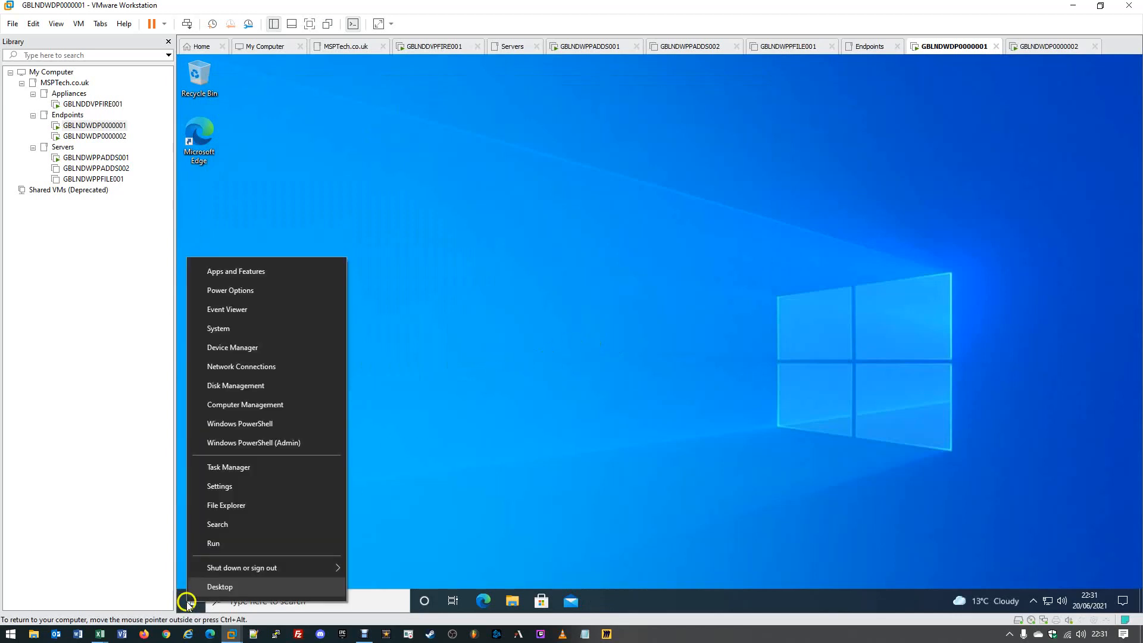
{"action": "left_click", "coordinate": [220, 409]}
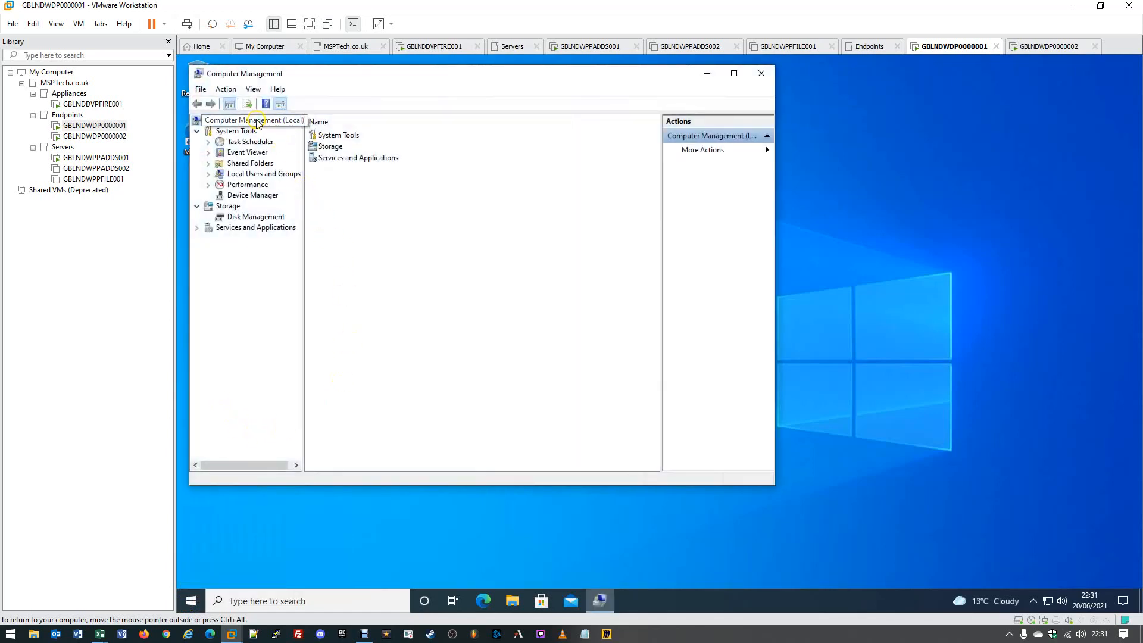
- List the local user accounts under System Tools > Local Users and Groups and select LocalUser
{"action": "left_click", "coordinate": [274, 121]}
{"action": "left_click", "coordinate": [249, 132]}
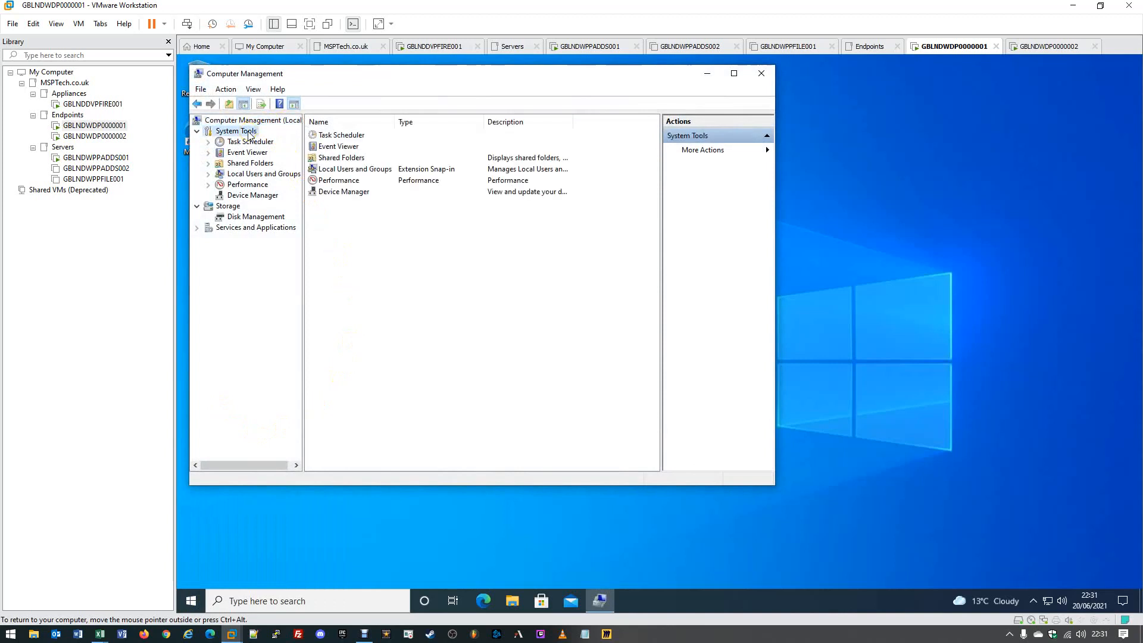
{"action": "left_click", "coordinate": [248, 174]}
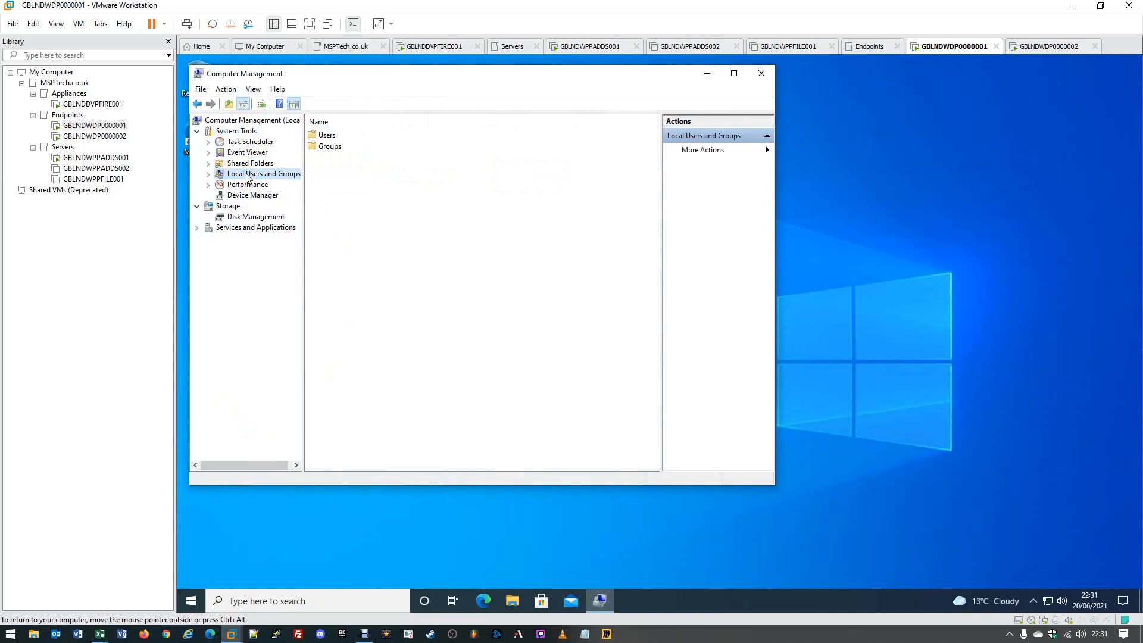
{"action": "double_click", "coordinate": [248, 175]}
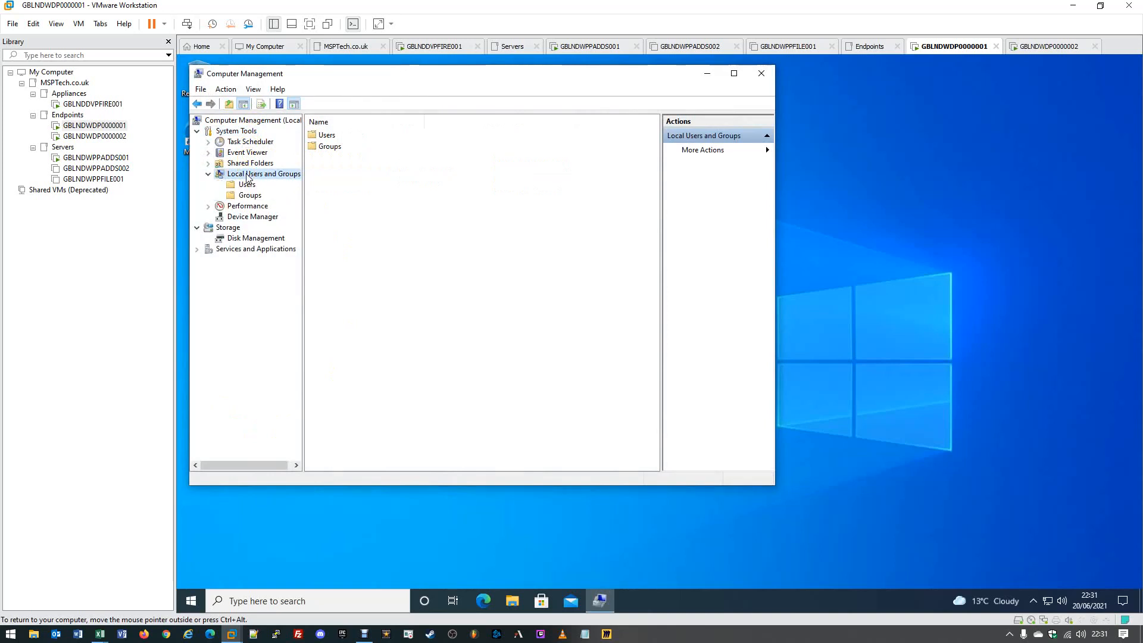
{"action": "left_click", "coordinate": [247, 185]}
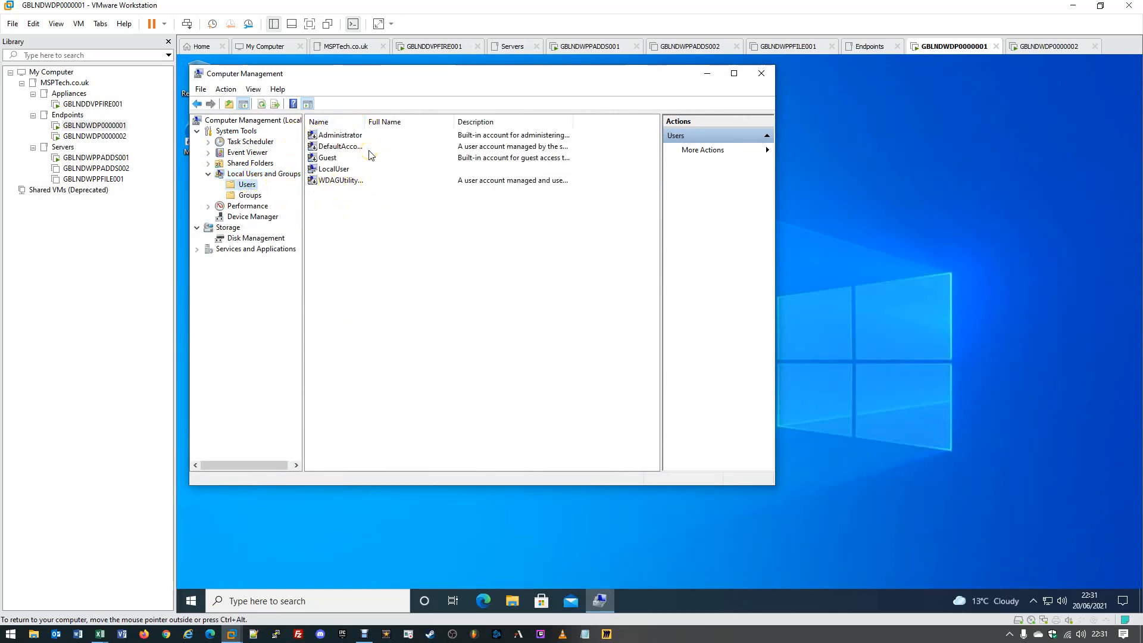
{"action": "left_click", "coordinate": [337, 173]}
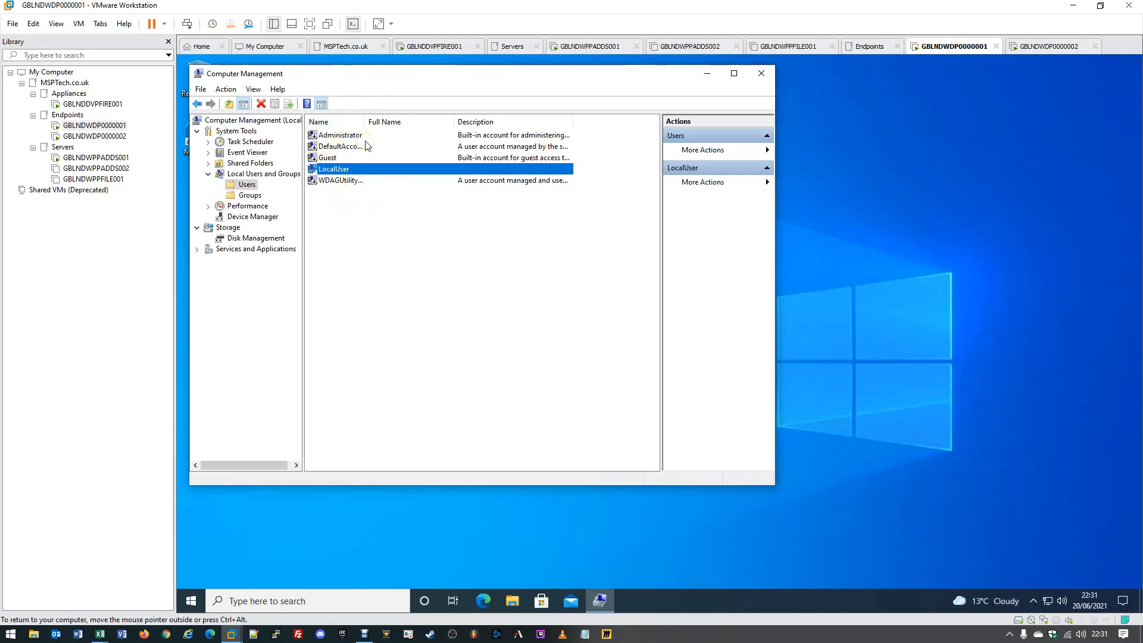
- Open the local Administrators group's properties and select its AD\Domain Admins member
{"action": "left_click", "coordinate": [250, 196]}
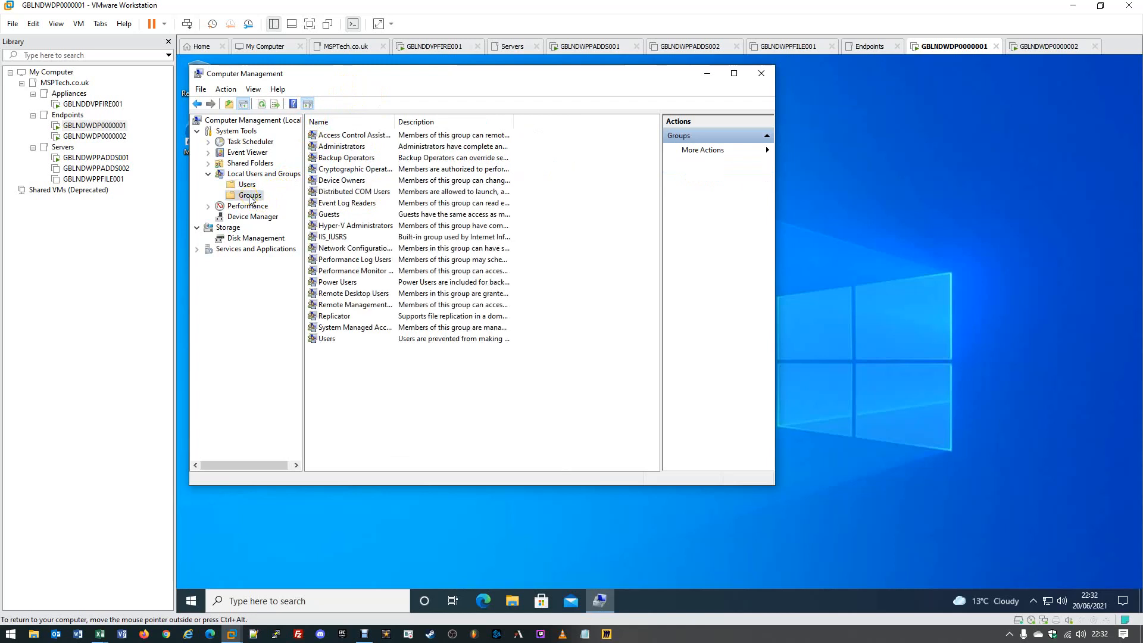
{"action": "double_click", "coordinate": [352, 147]}
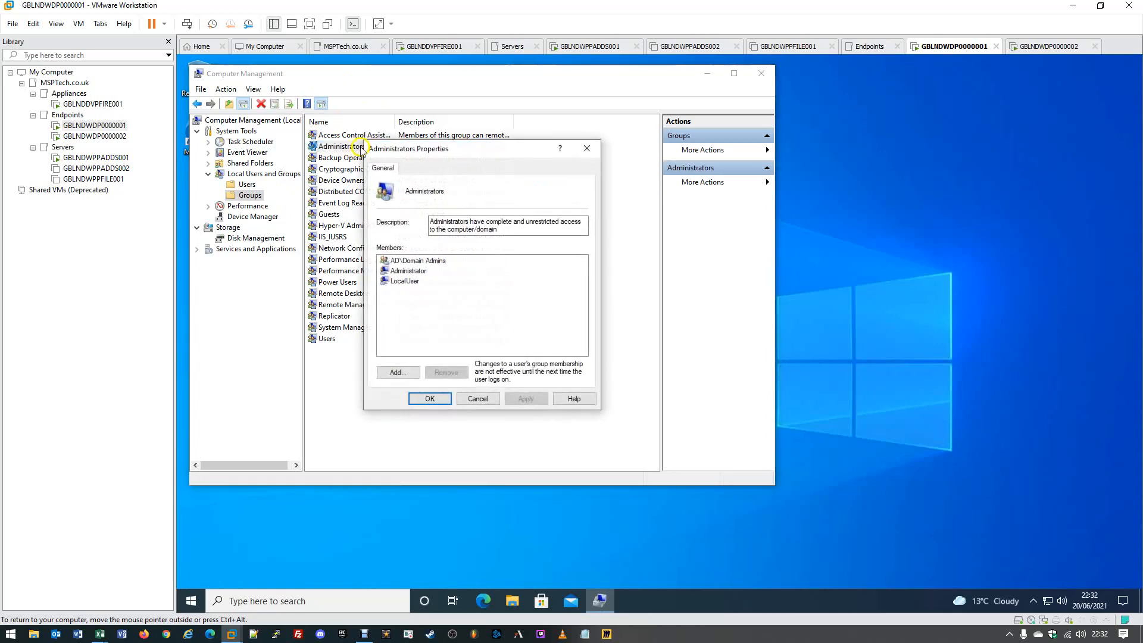
{"action": "left_click", "coordinate": [398, 262]}
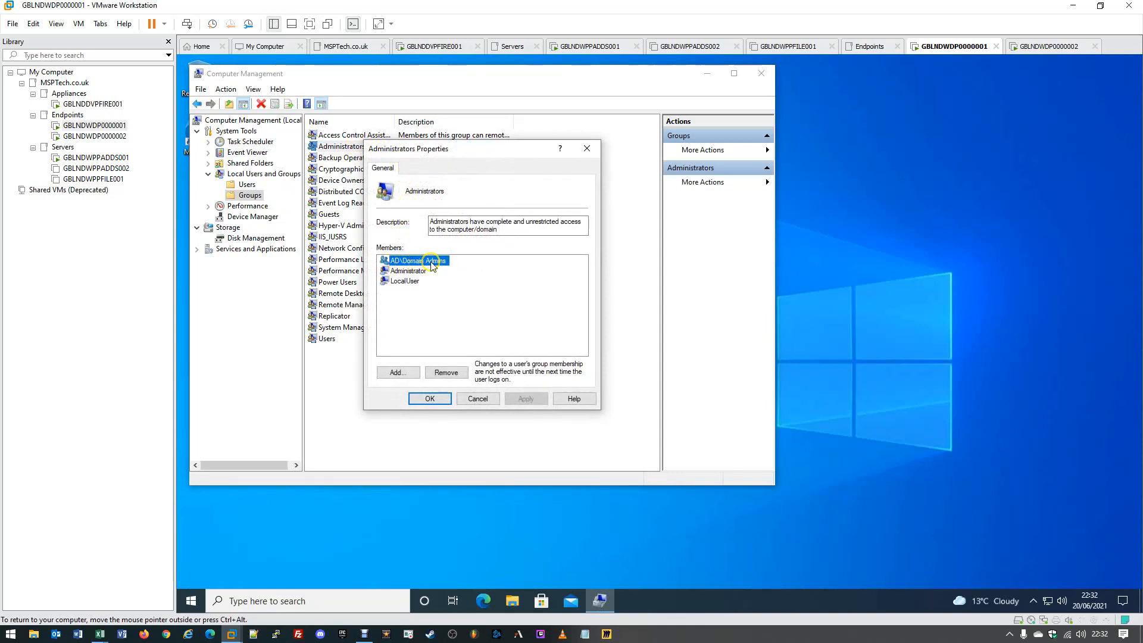
{"action": "left_click", "coordinate": [462, 263]}
- Add AD\DLG-EndpointAdministrators to Administrators by resolving 'DLG-End' with Check Names
{"action": "left_click", "coordinate": [468, 263]}
{"action": "left_click", "coordinate": [413, 374]}
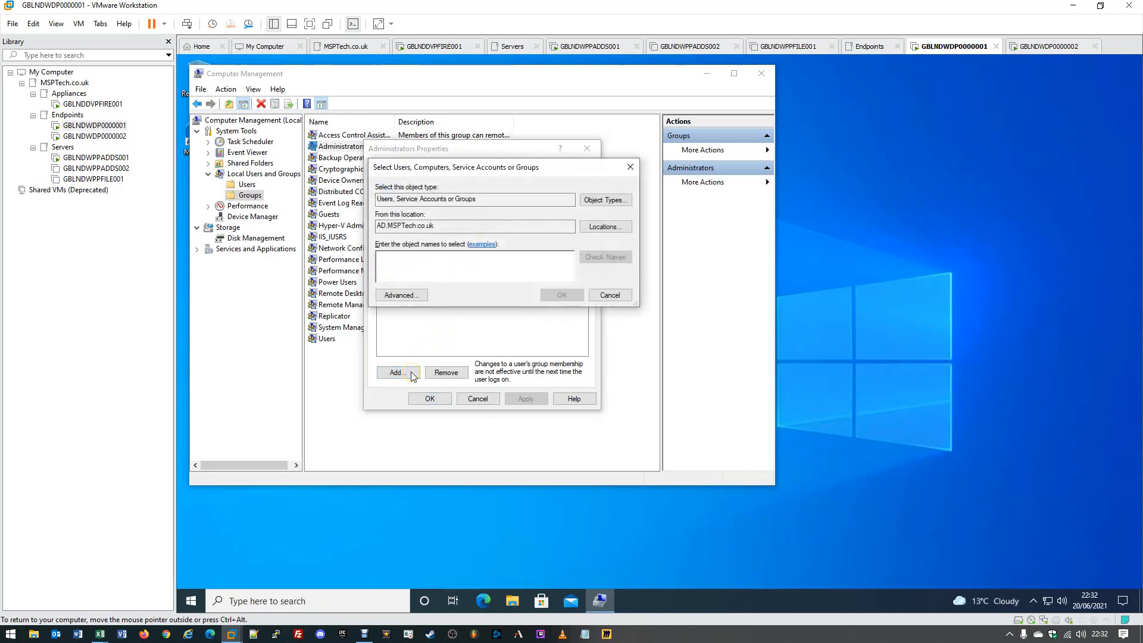
{"action": "left_click_drag", "start_coordinate": [426, 170], "coordinate": [474, 189]}
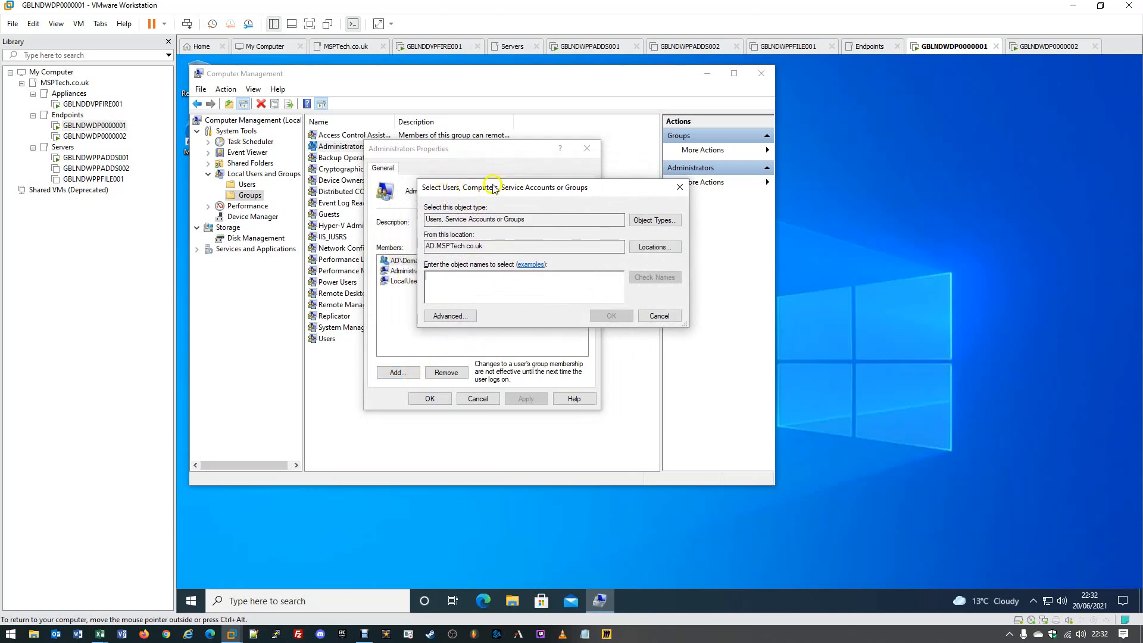
{"action": "left_click", "coordinate": [437, 220]}
{"action": "type", "text": "DLG-End"}
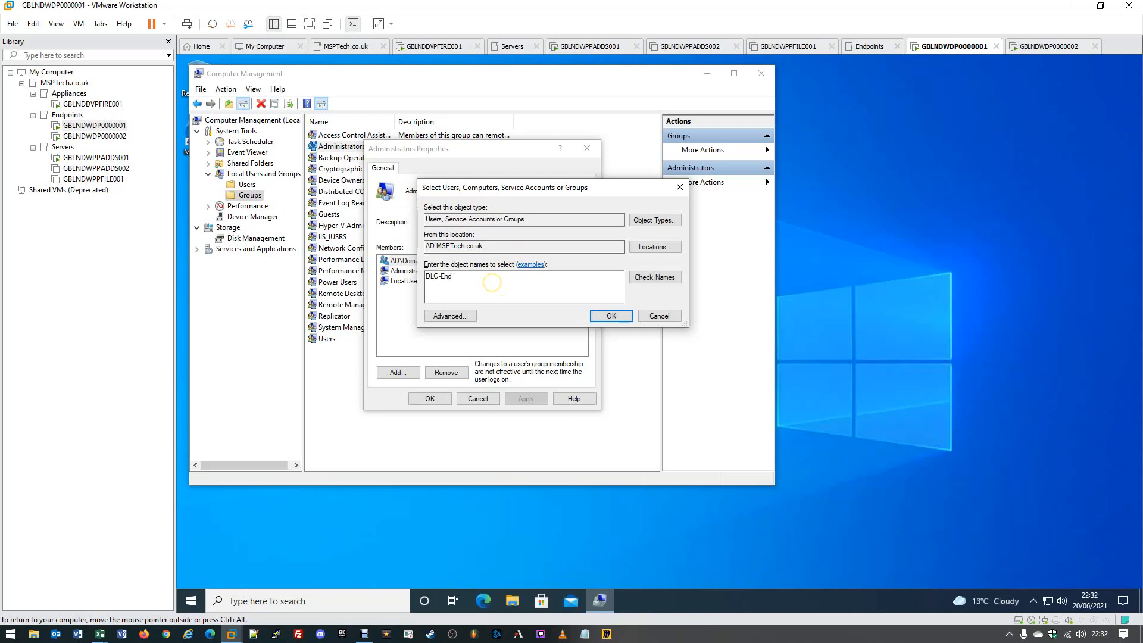
{"action": "left_click", "coordinate": [638, 277]}
{"action": "double_click", "coordinate": [454, 282]}
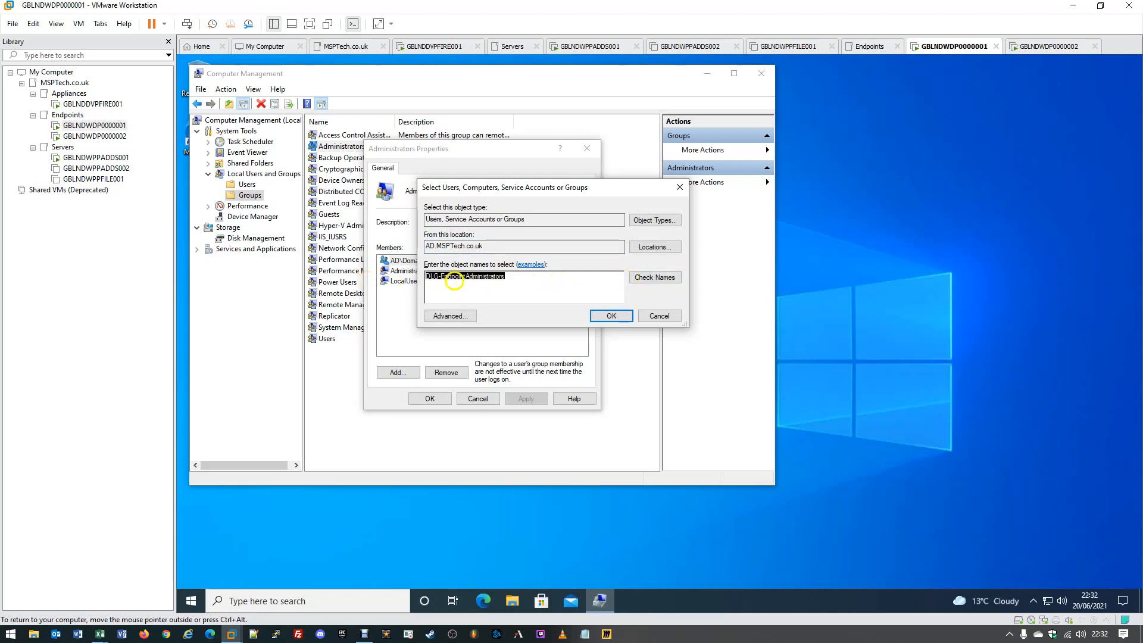
{"action": "left_click", "coordinate": [545, 281]}
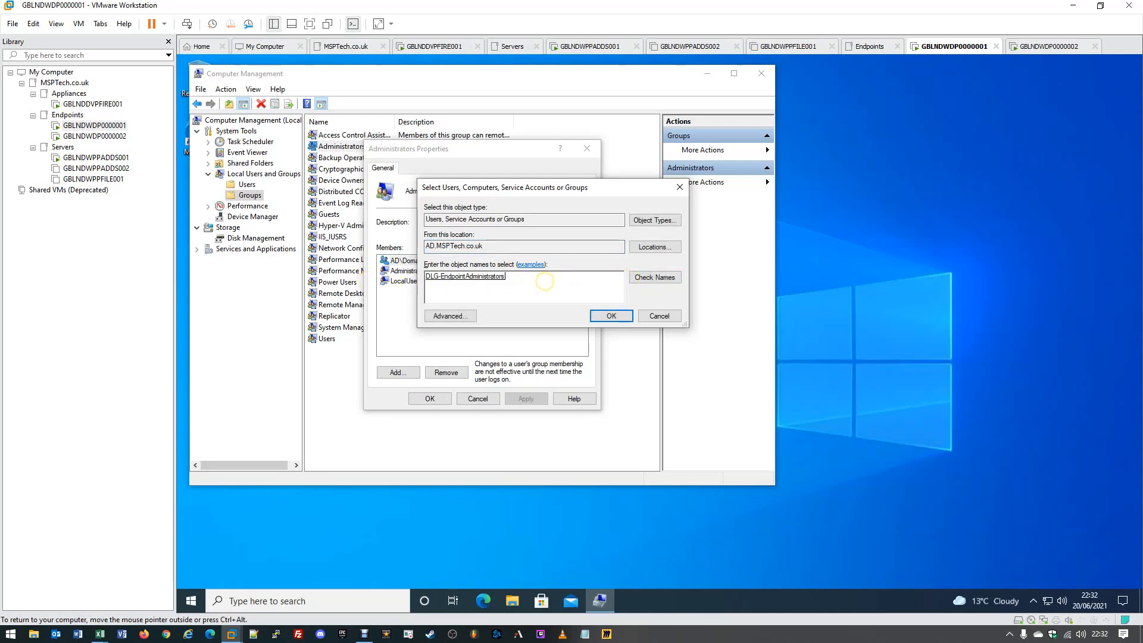
{"action": "left_click", "coordinate": [601, 317]}
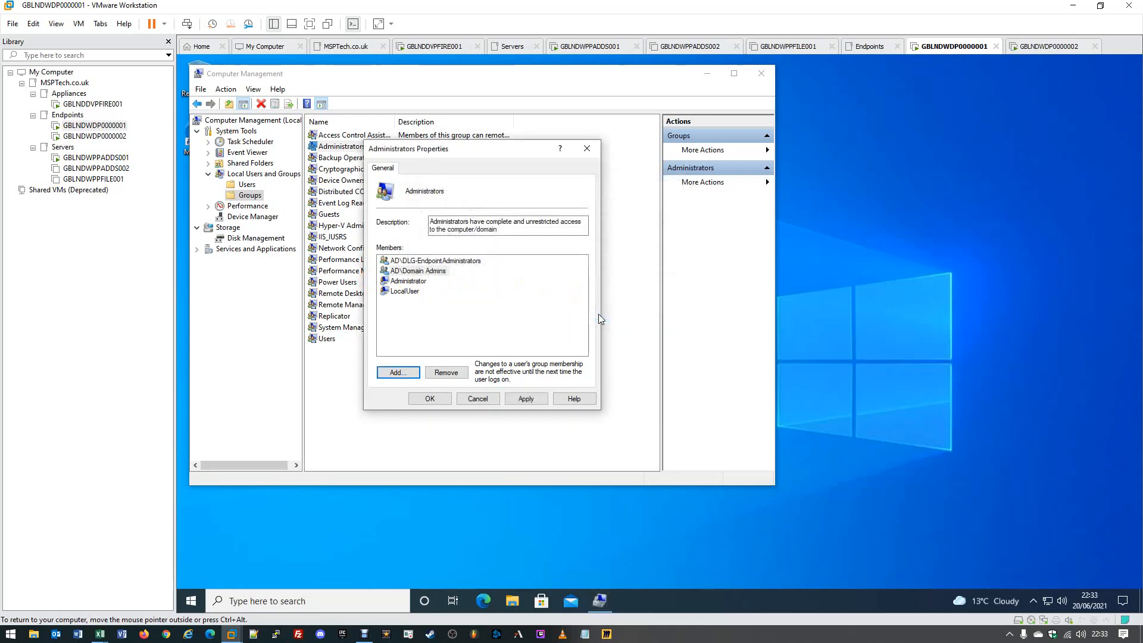
- Apply the Administrators membership change and close the properties
{"action": "left_click", "coordinate": [422, 261]}
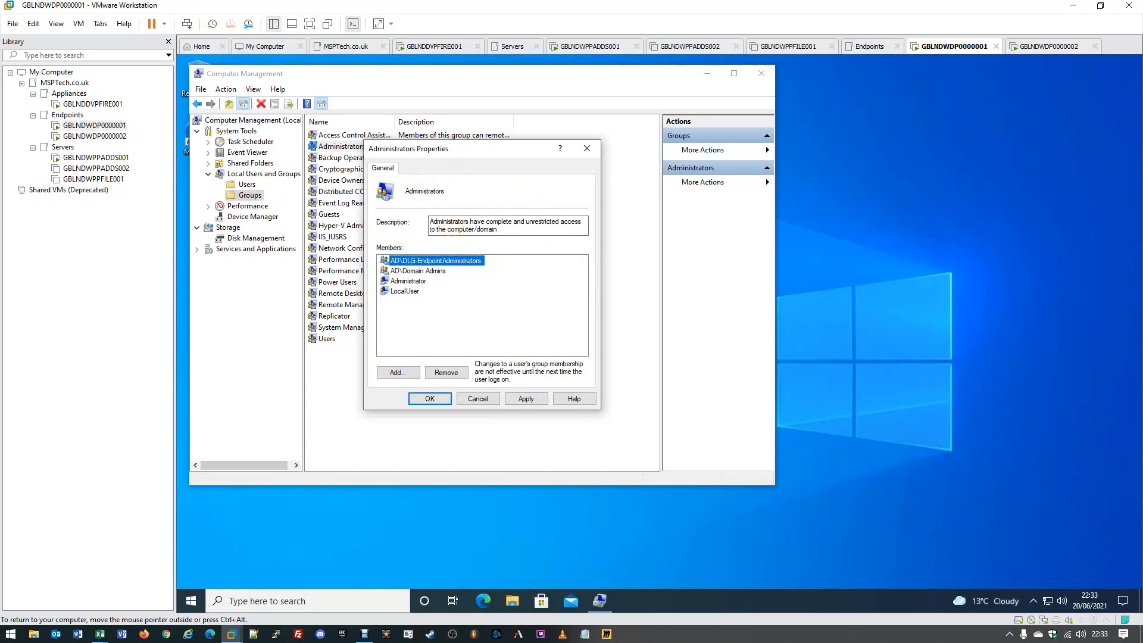
{"action": "left_click", "coordinate": [526, 399]}
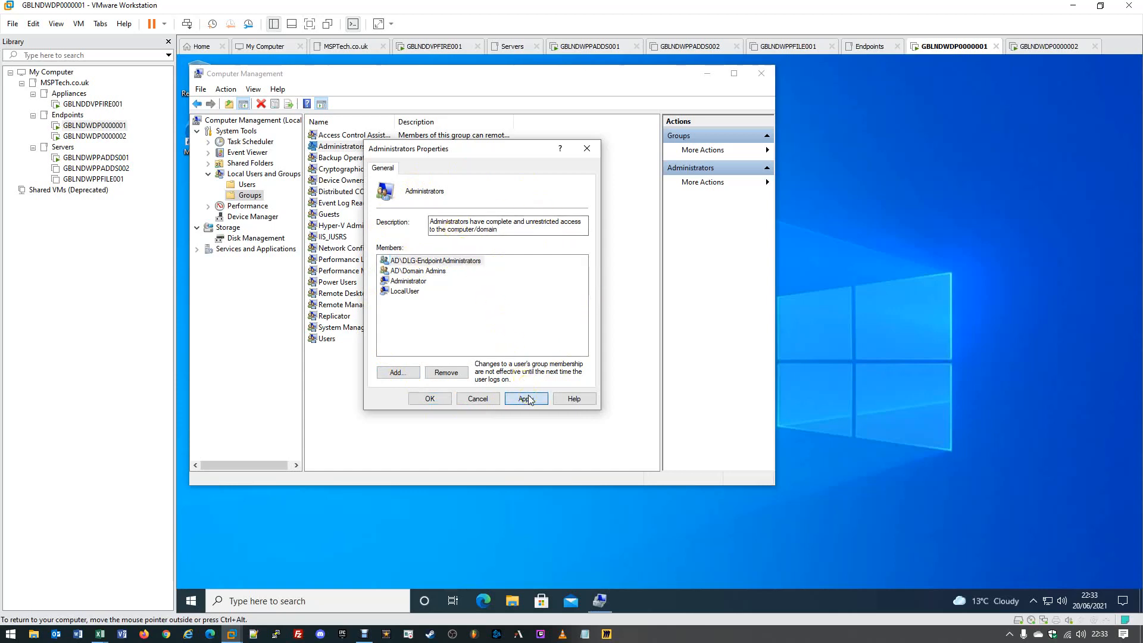
{"action": "left_click", "coordinate": [430, 399]}
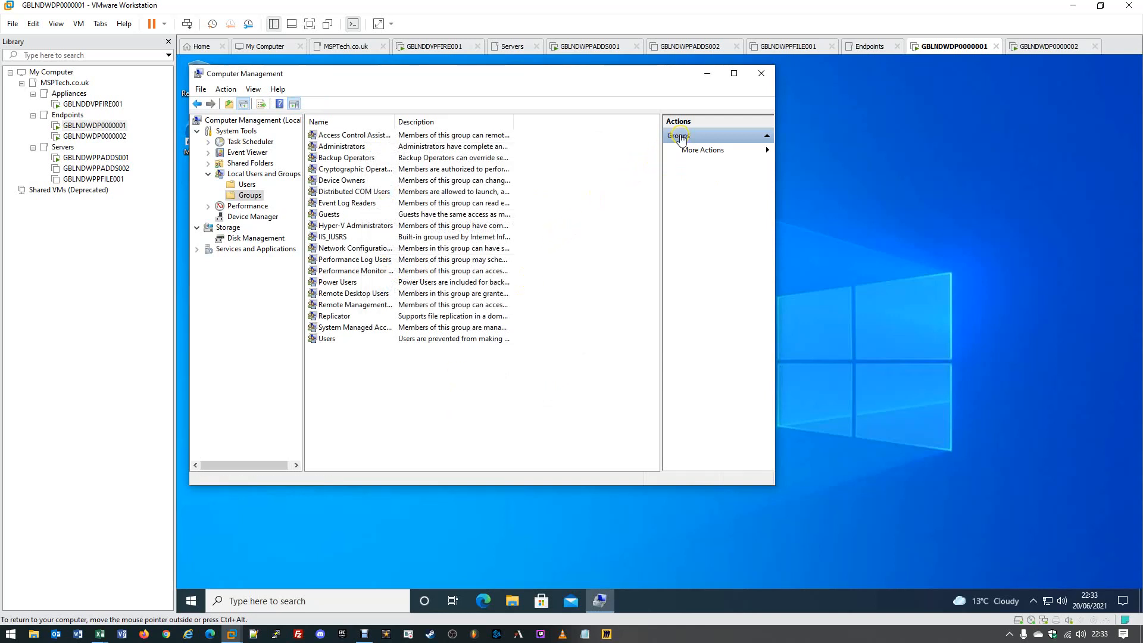
- Close Computer Management and sign out of the administrator session
{"action": "left_click", "coordinate": [759, 75]}
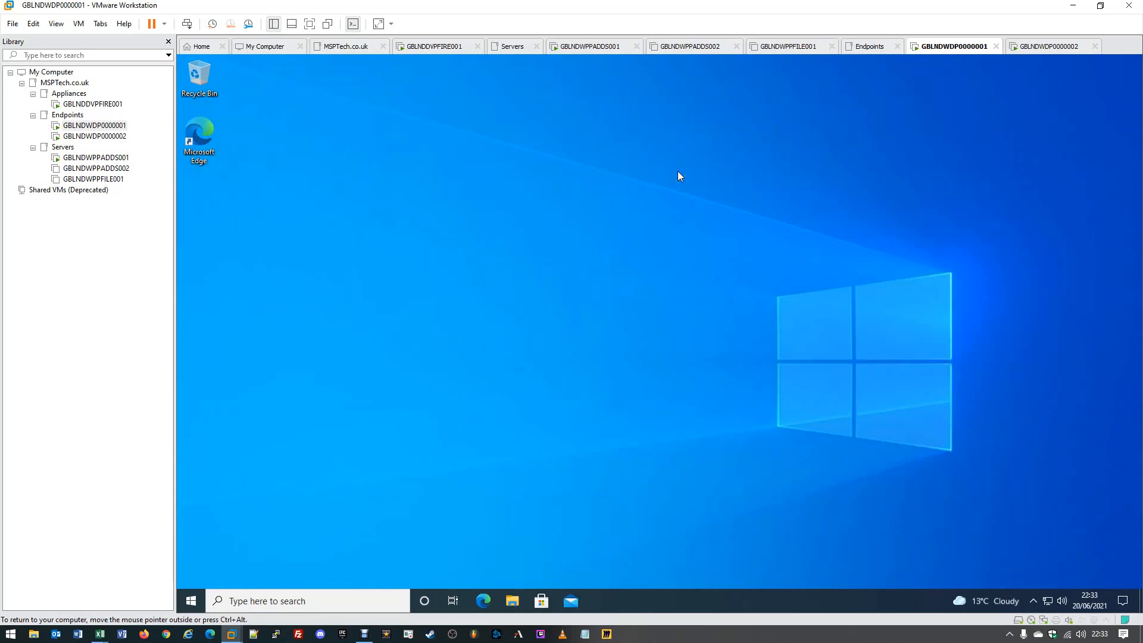
{"action": "left_click", "coordinate": [548, 172]}
{"action": "right_click", "coordinate": [188, 600]}
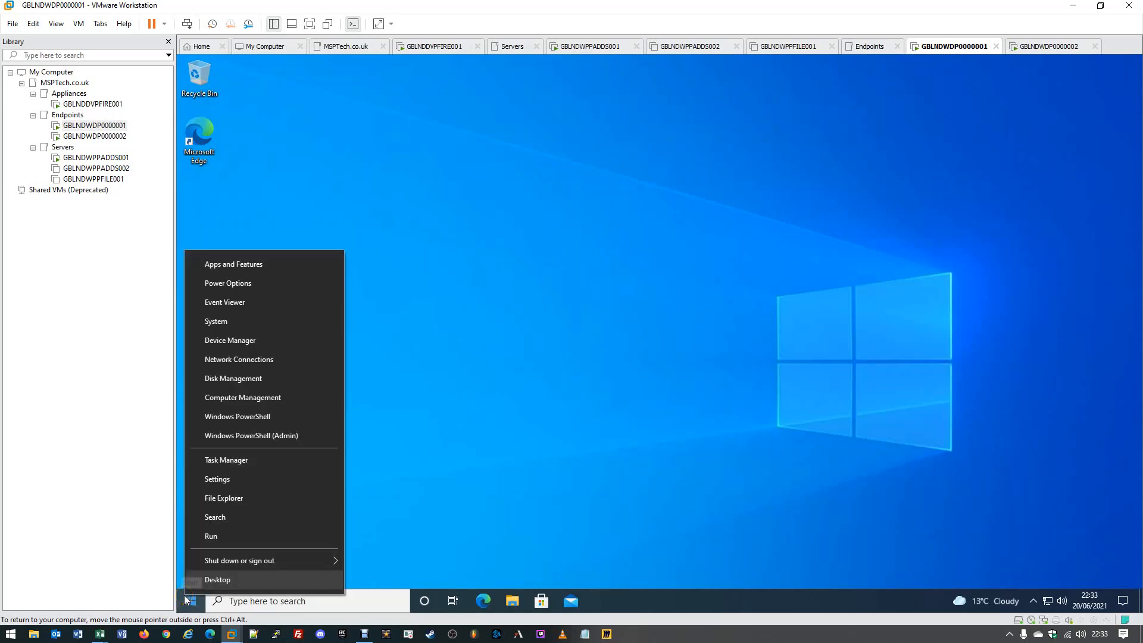
{"action": "mouse_move", "coordinate": [208, 559]}
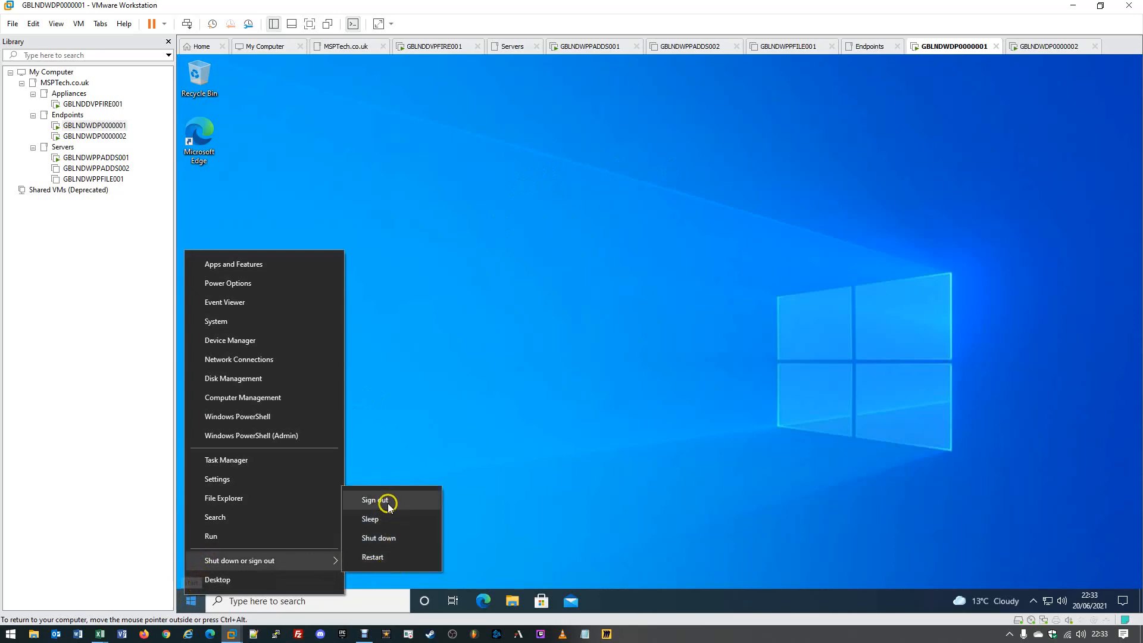
{"action": "left_click", "coordinate": [388, 502]}
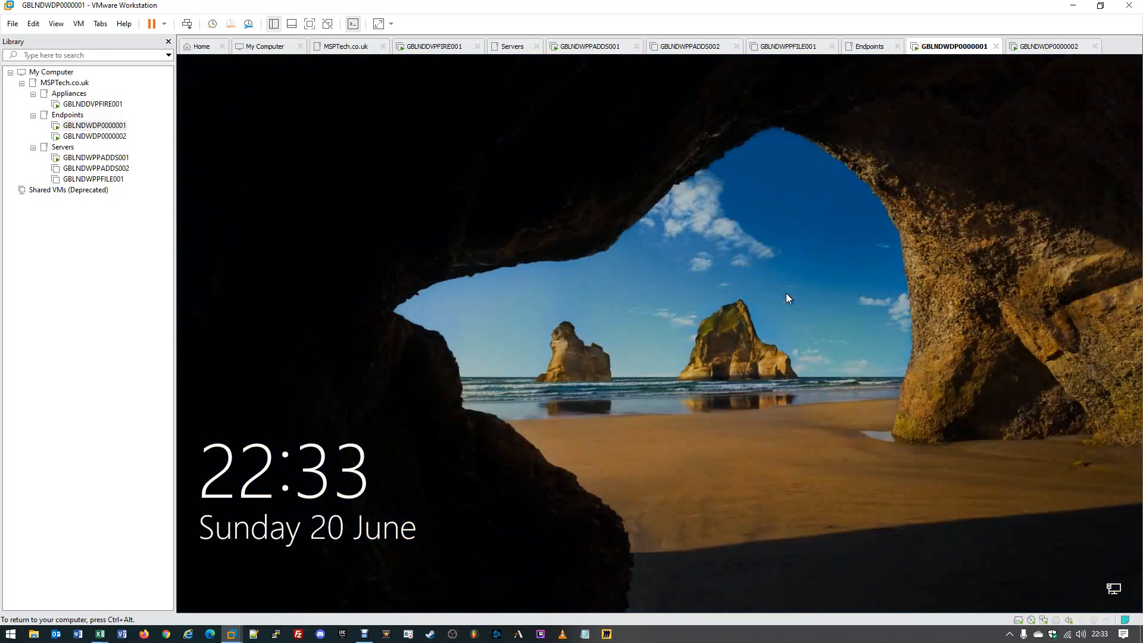
- Sign in as Other user with the domain user's credentials, correcting a mistyped username
{"action": "left_click", "coordinate": [787, 297]}
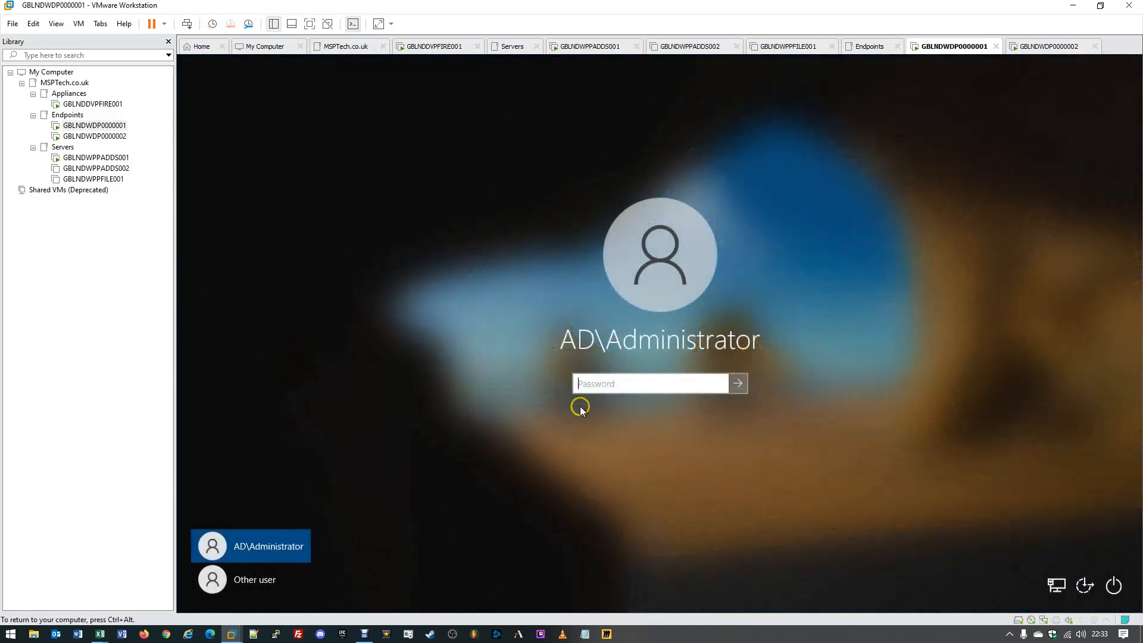
{"action": "left_click", "coordinate": [263, 579]}
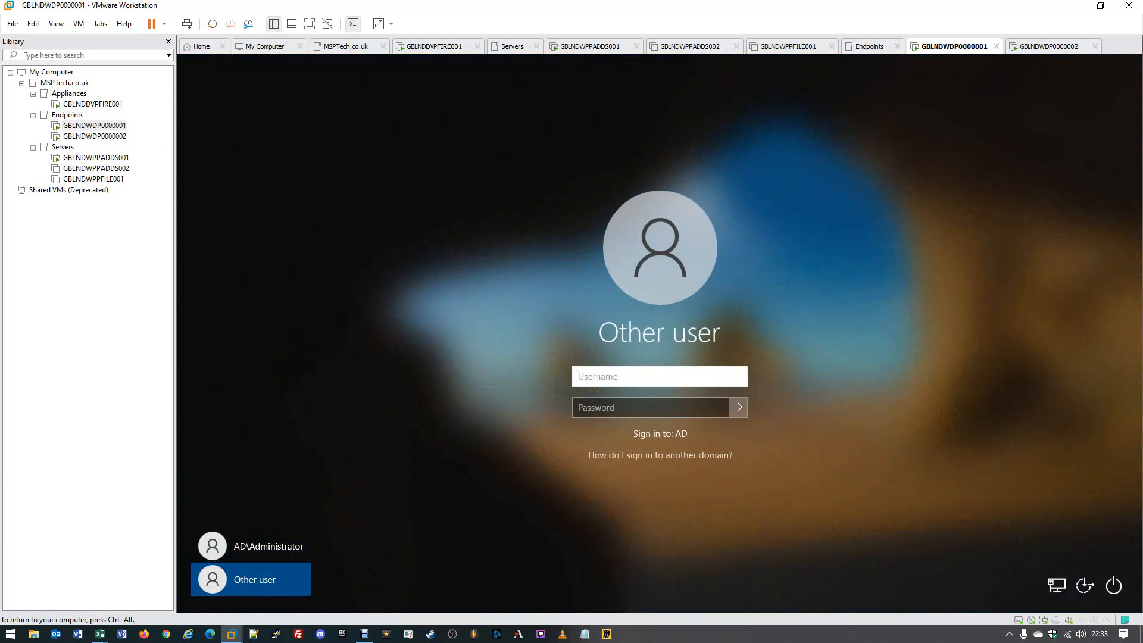
{"action": "key", "text": "Tab"}
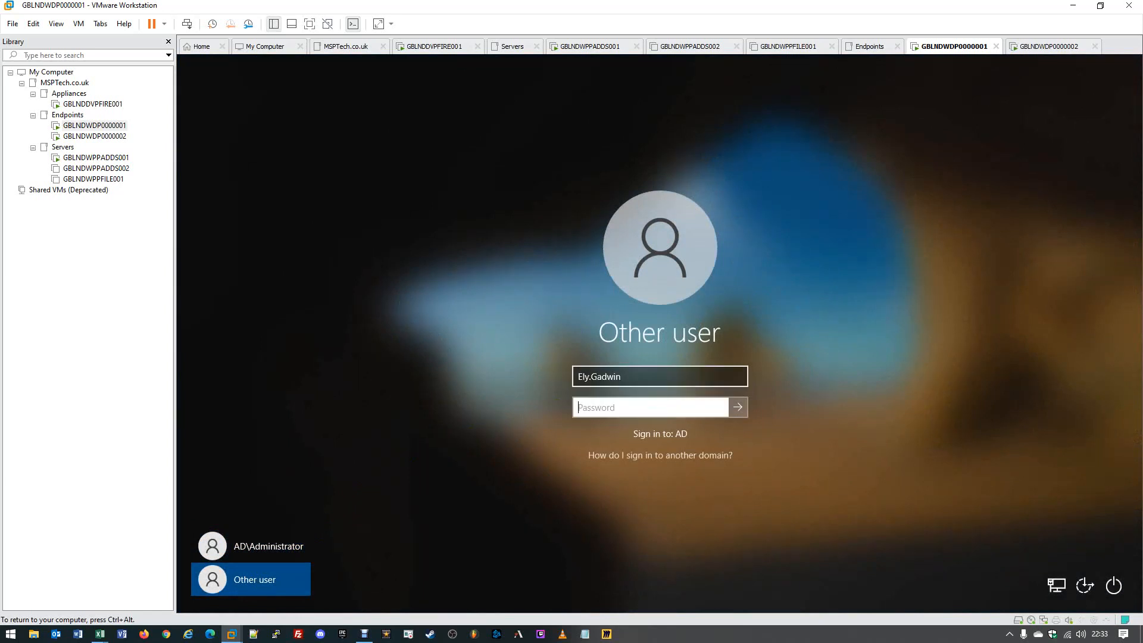
{"action": "type", "text": "•••••••••••••••"}
{"action": "key", "text": "Return"}
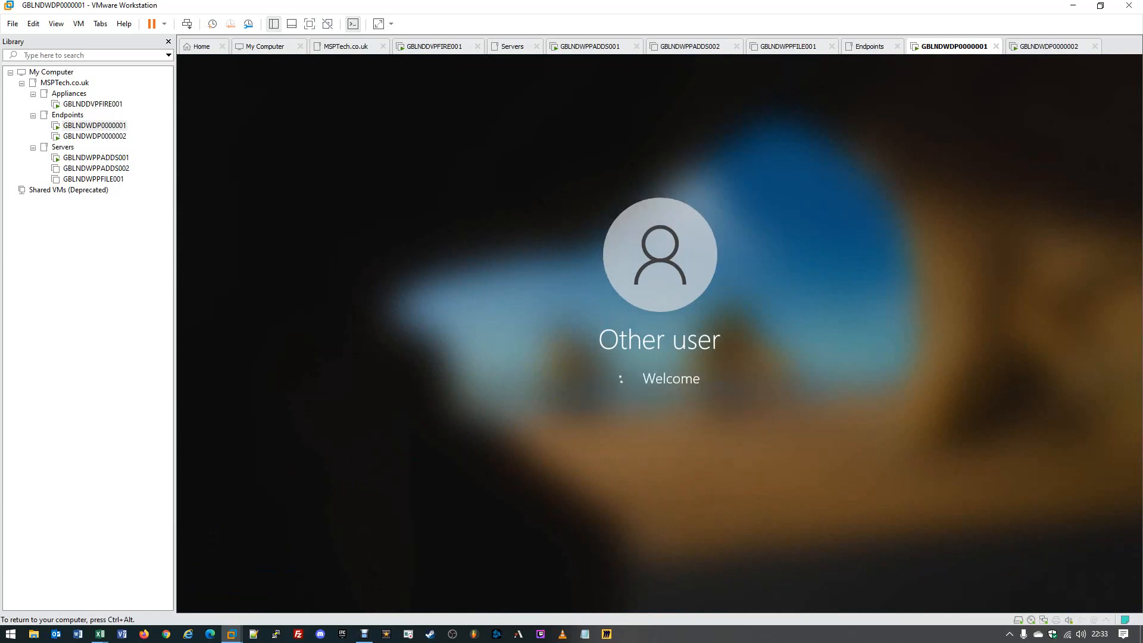
{"action": "left_click", "coordinate": [632, 403]}
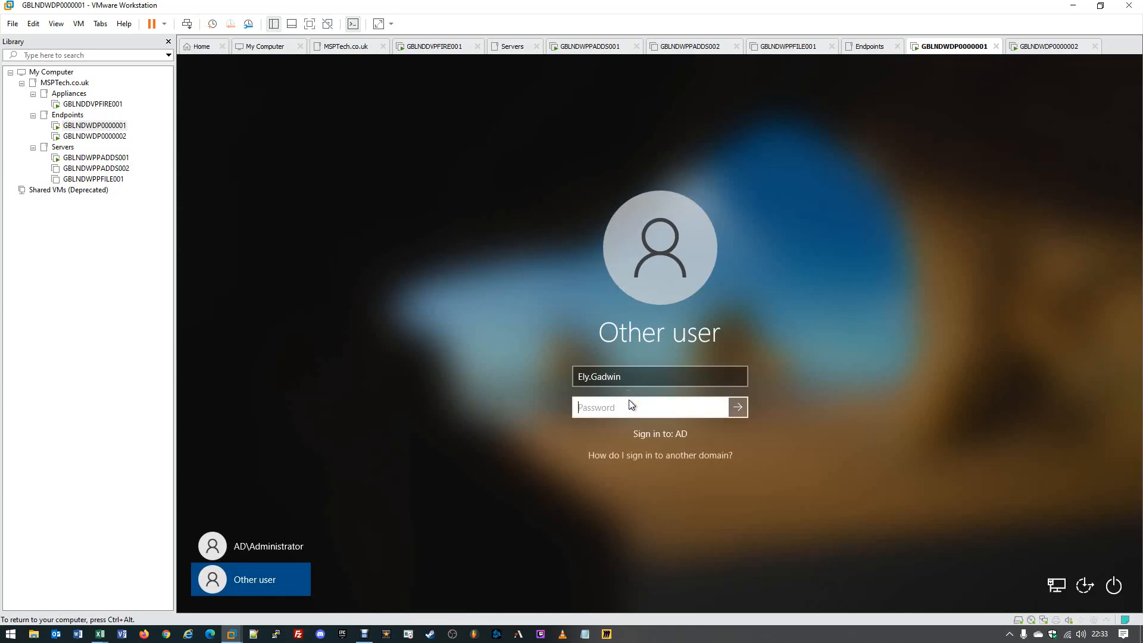
{"action": "type", "text": "••••••••••••••"}
{"action": "left_click", "coordinate": [593, 377]}
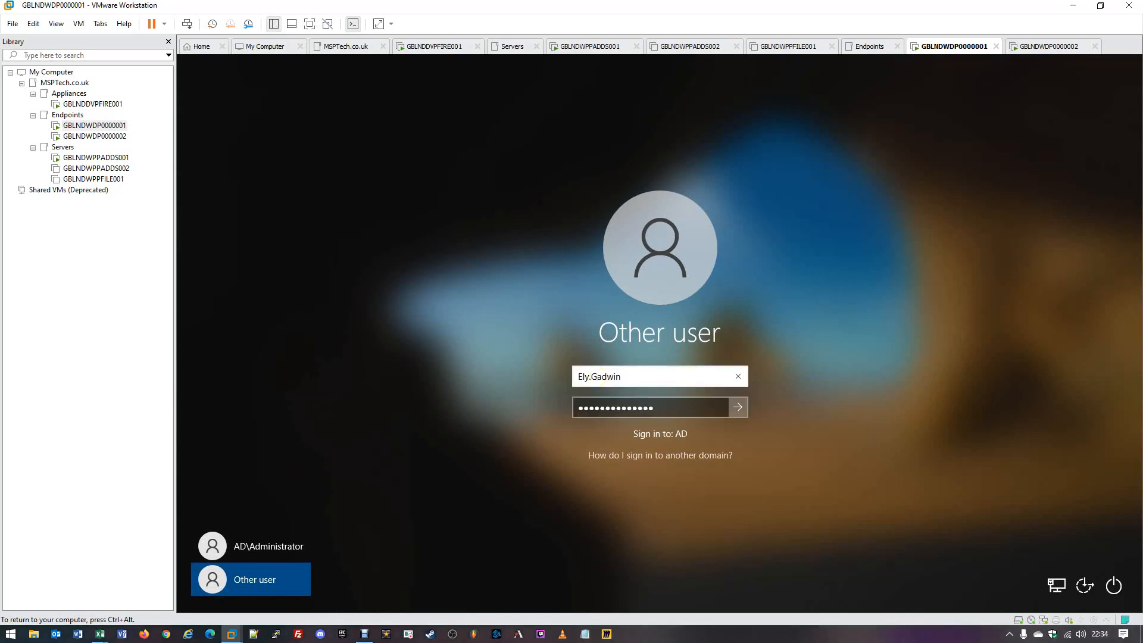
{"action": "type", "text": "l"}
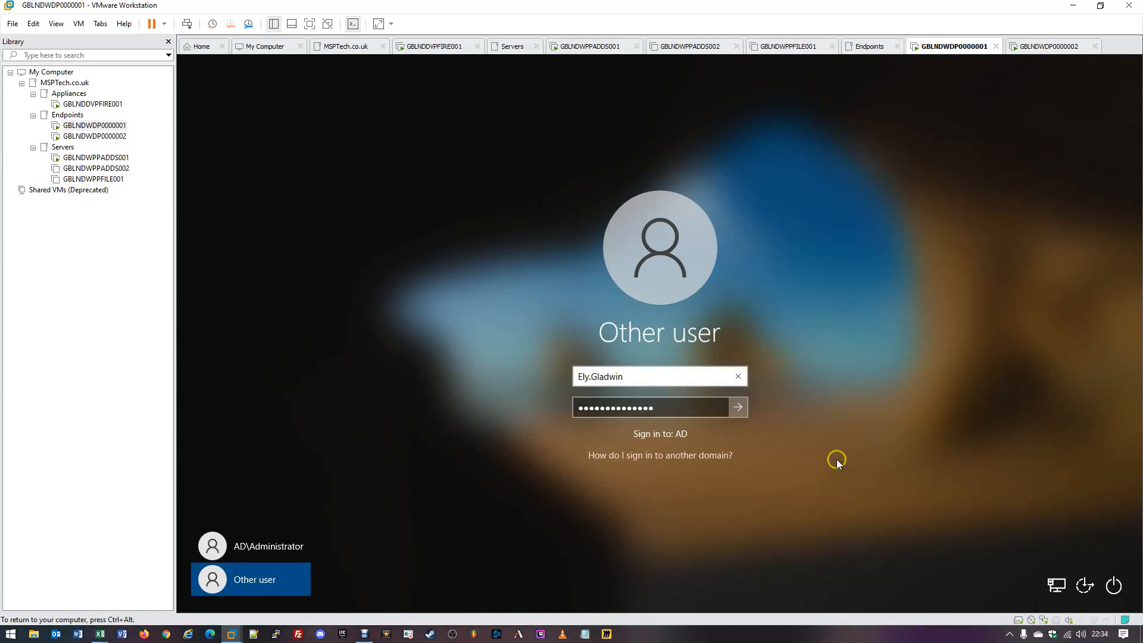
{"action": "key", "text": "Return"}
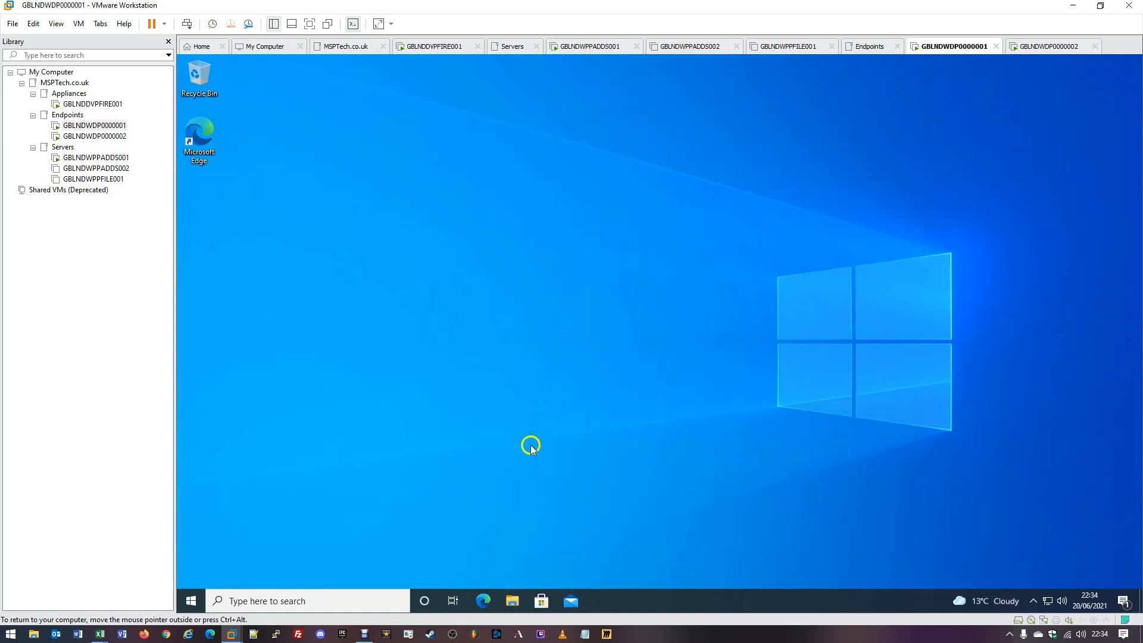
- Run readerdc64_uk_xa_crd_install from C:\MSPTech in File Explorer and allow it through UAC
{"action": "left_click", "coordinate": [510, 603]}
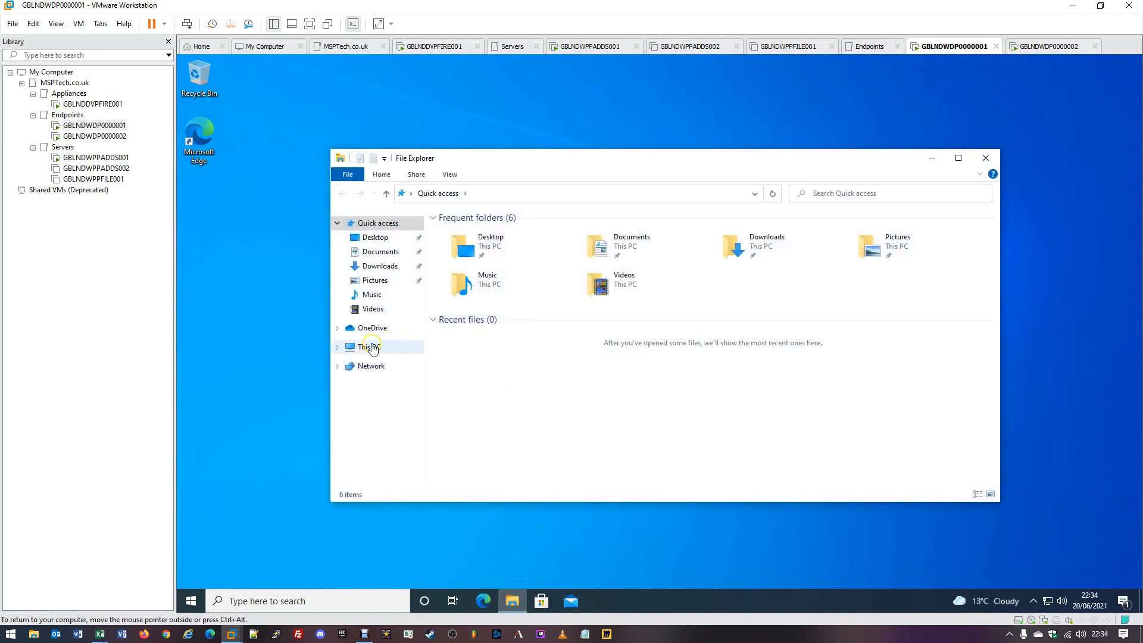
{"action": "left_click", "coordinate": [372, 348]}
{"action": "double_click", "coordinate": [527, 359]}
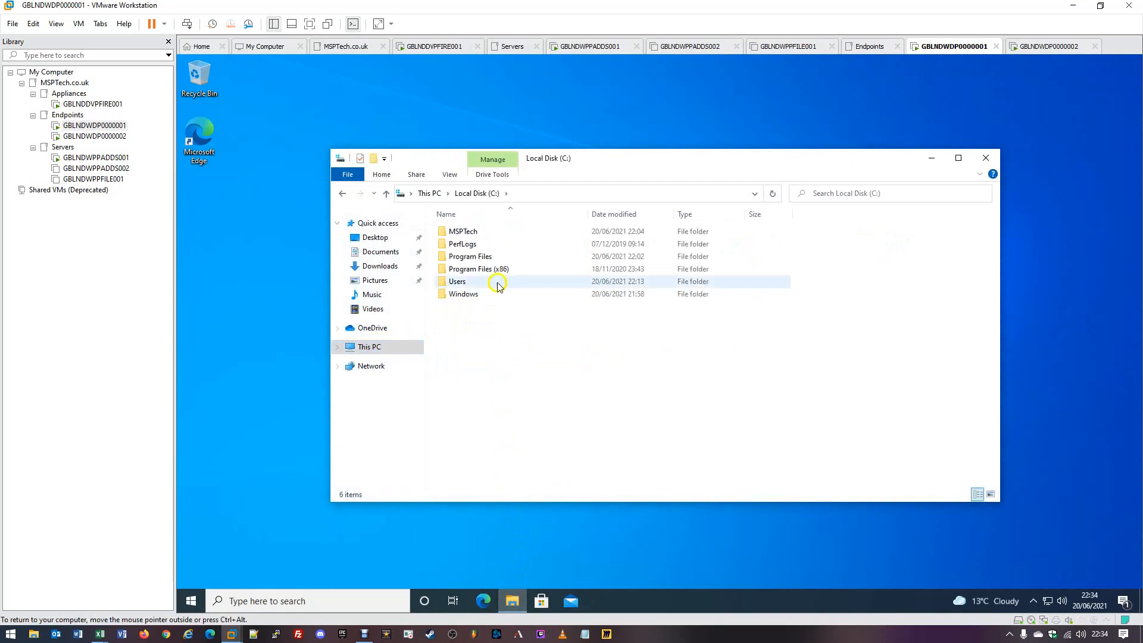
{"action": "double_click", "coordinate": [465, 232]}
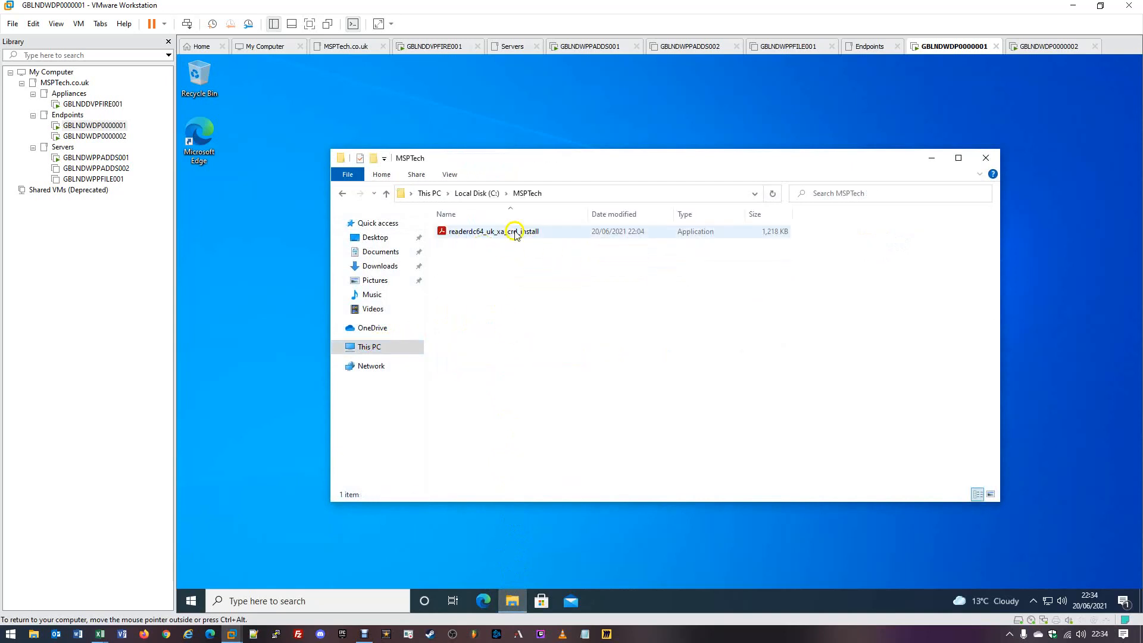
{"action": "left_click", "coordinate": [497, 234]}
{"action": "double_click", "coordinate": [497, 232]}
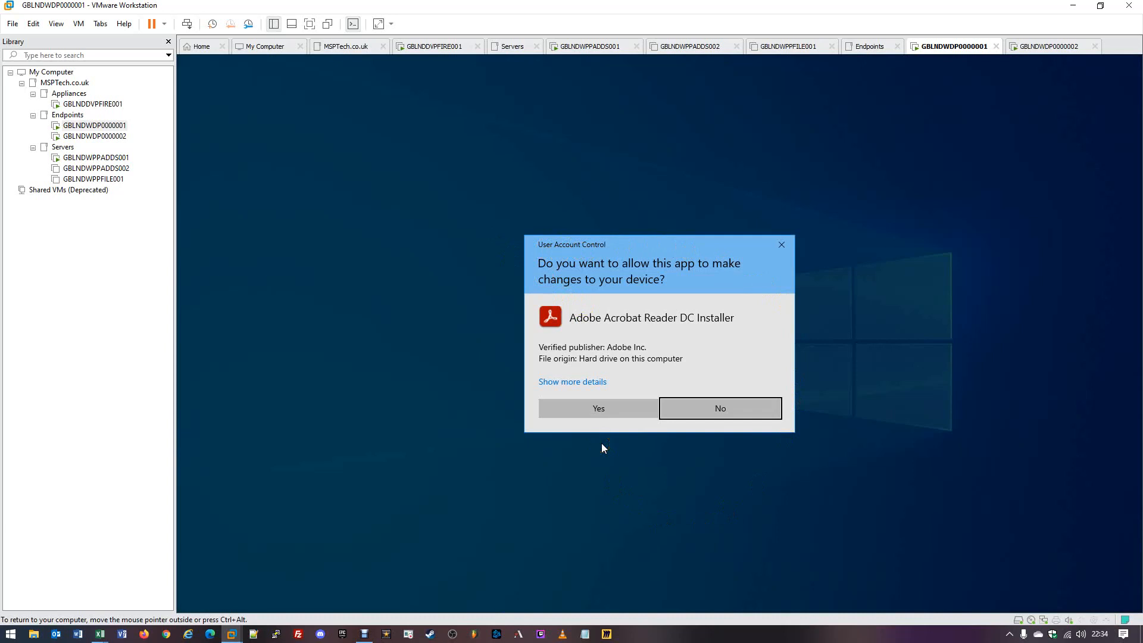
{"action": "left_click", "coordinate": [599, 408]}
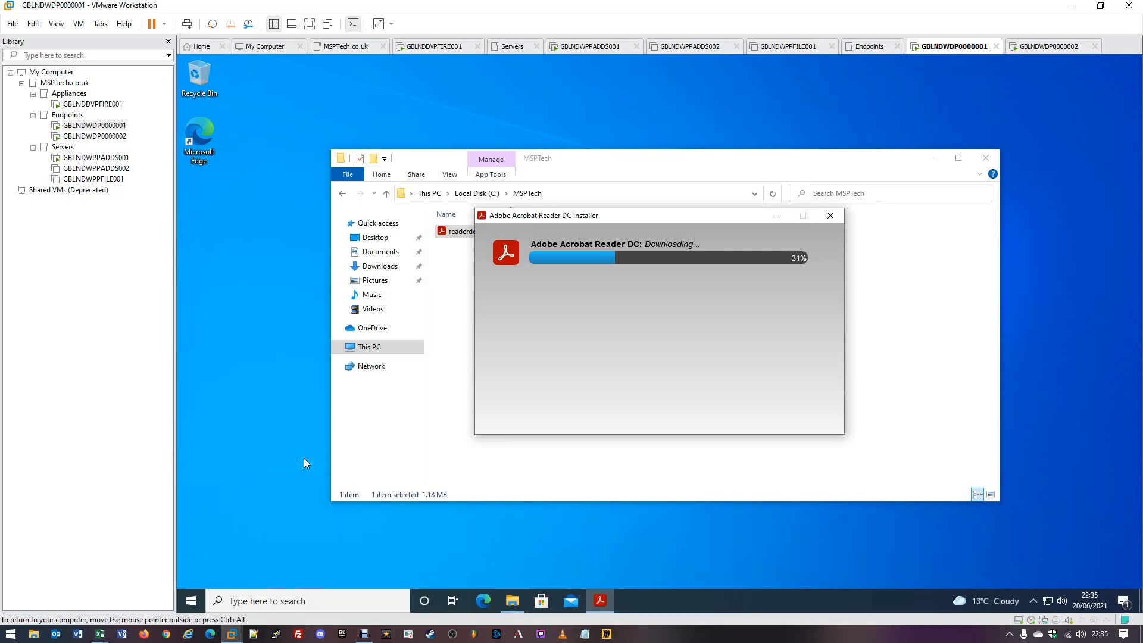
{"action": "right_click", "coordinate": [190, 602]}
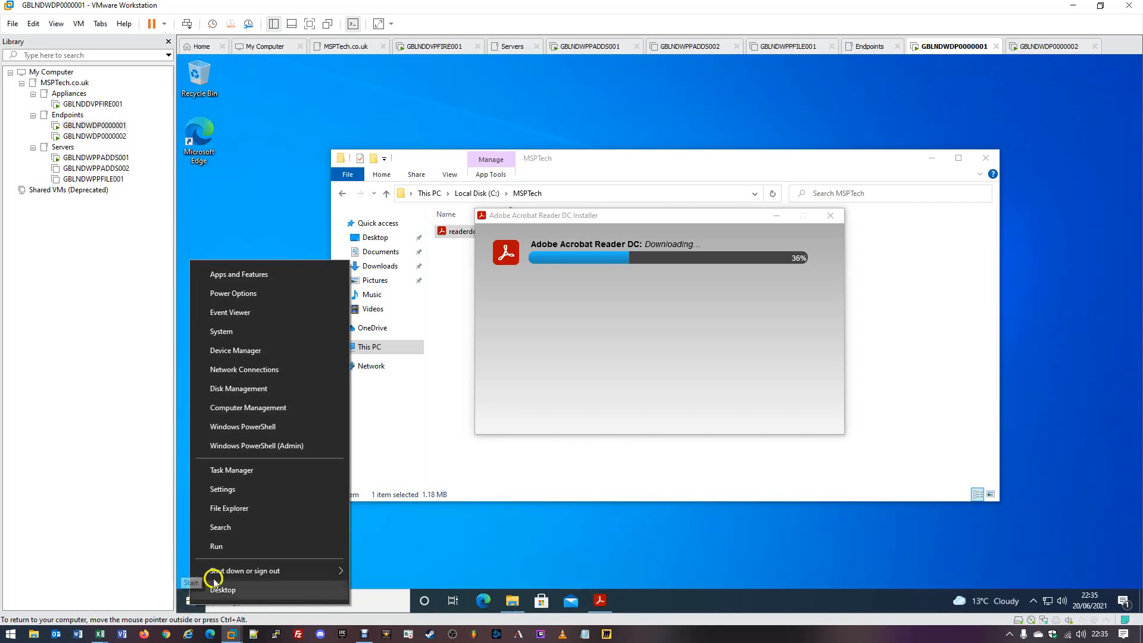
- Run gpresult in PowerShell and highlight the DLG-EndpointAdministrators security group membership
{"action": "left_click", "coordinate": [263, 427]}
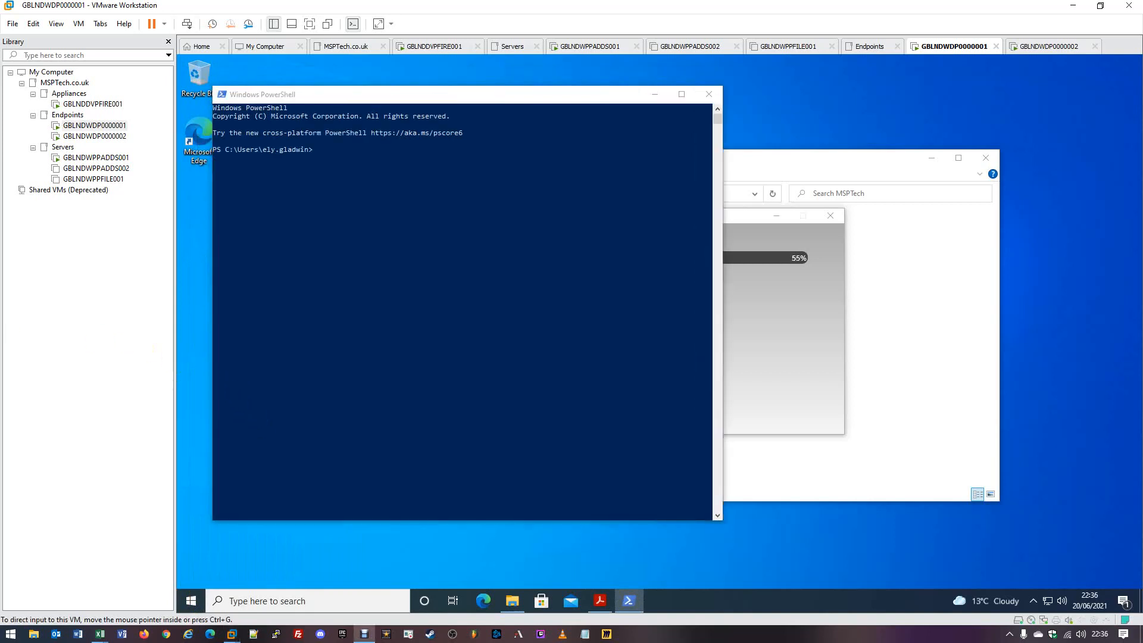
{"action": "left_click", "coordinate": [327, 219]}
{"action": "type", "text": "gp"}
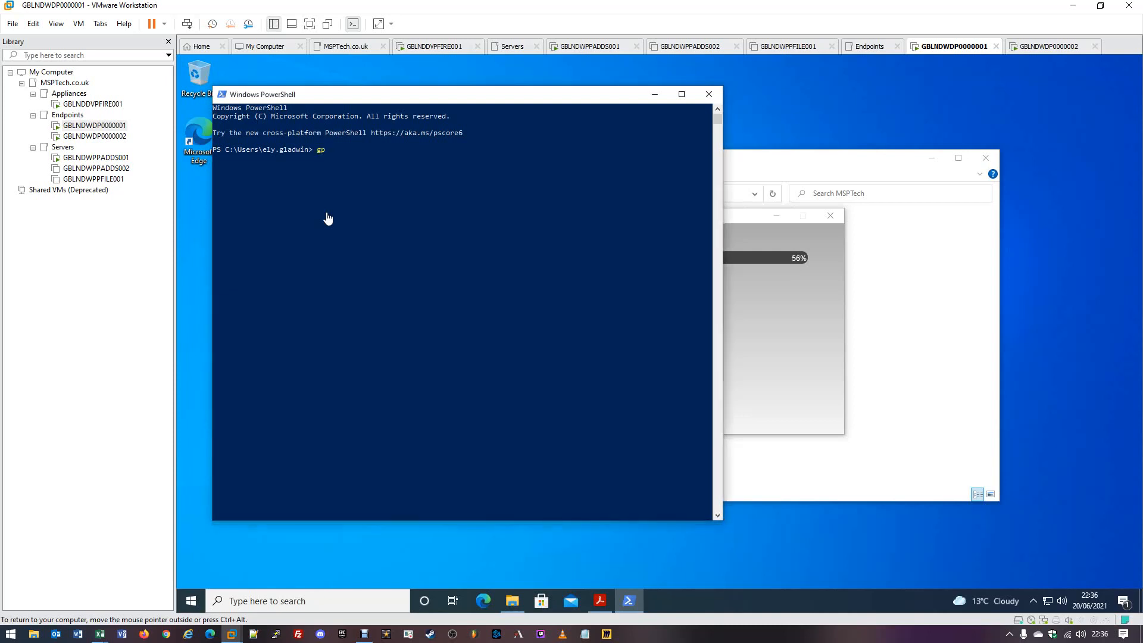
{"action": "type", "text": "result"}
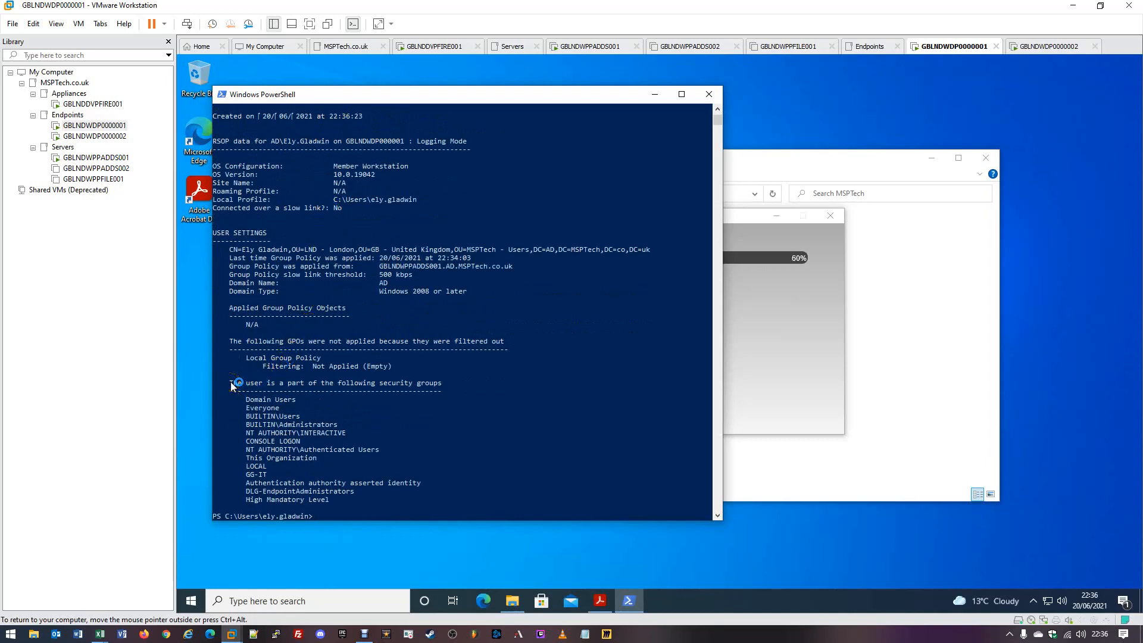
{"action": "left_click_drag", "start_coordinate": [230, 384], "coordinate": [442, 386]}
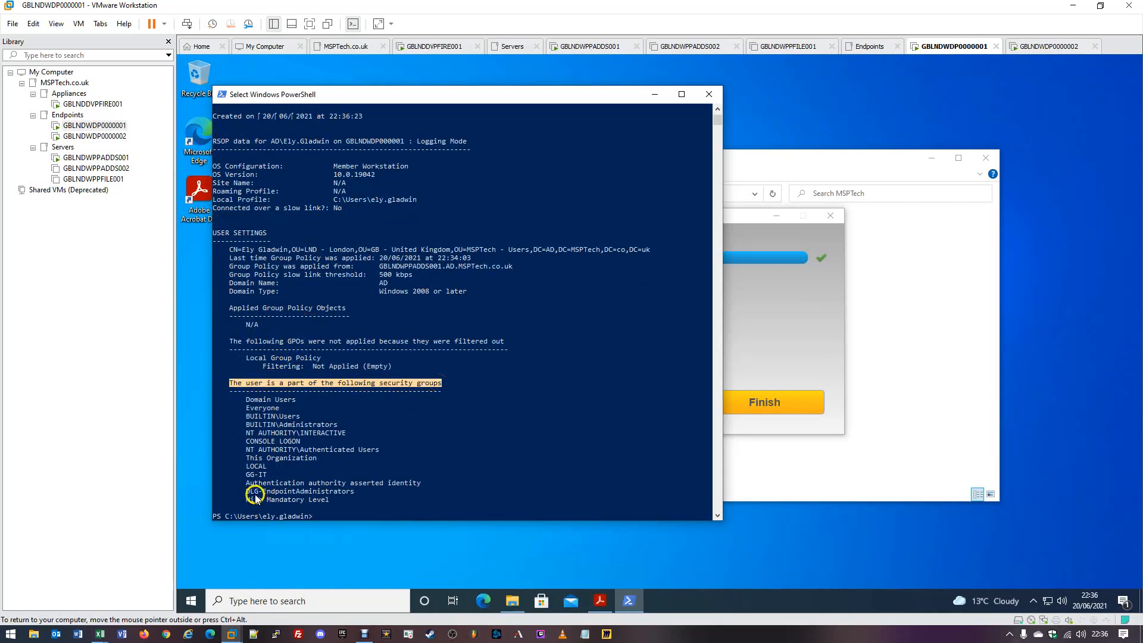
{"action": "left_click_drag", "start_coordinate": [247, 492], "coordinate": [355, 496]}
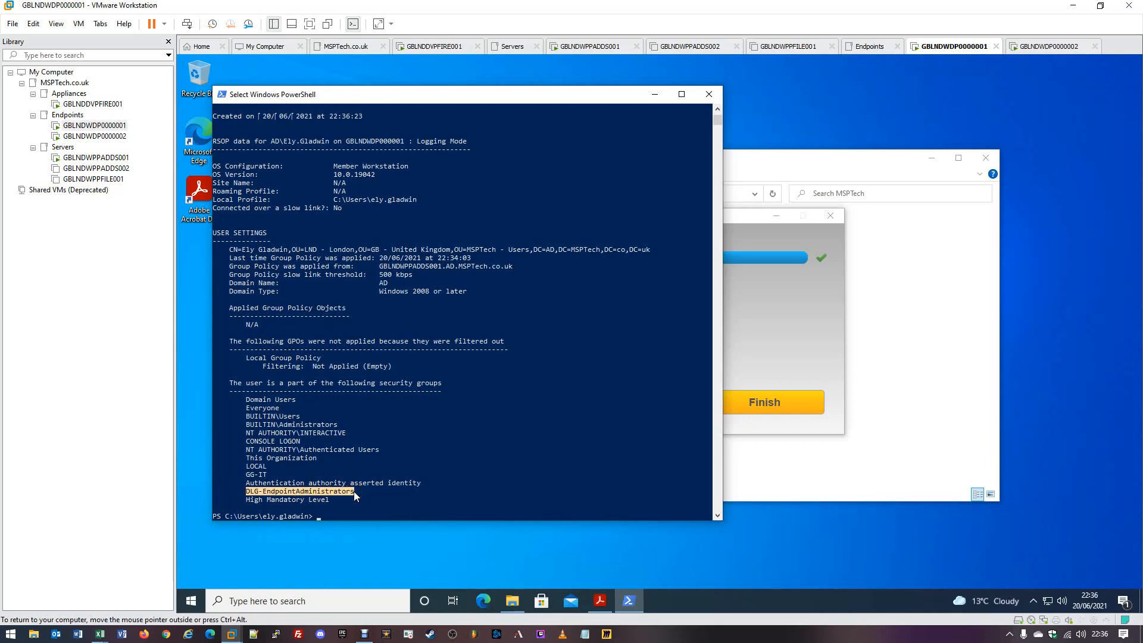
{"action": "left_click", "coordinate": [709, 96]}
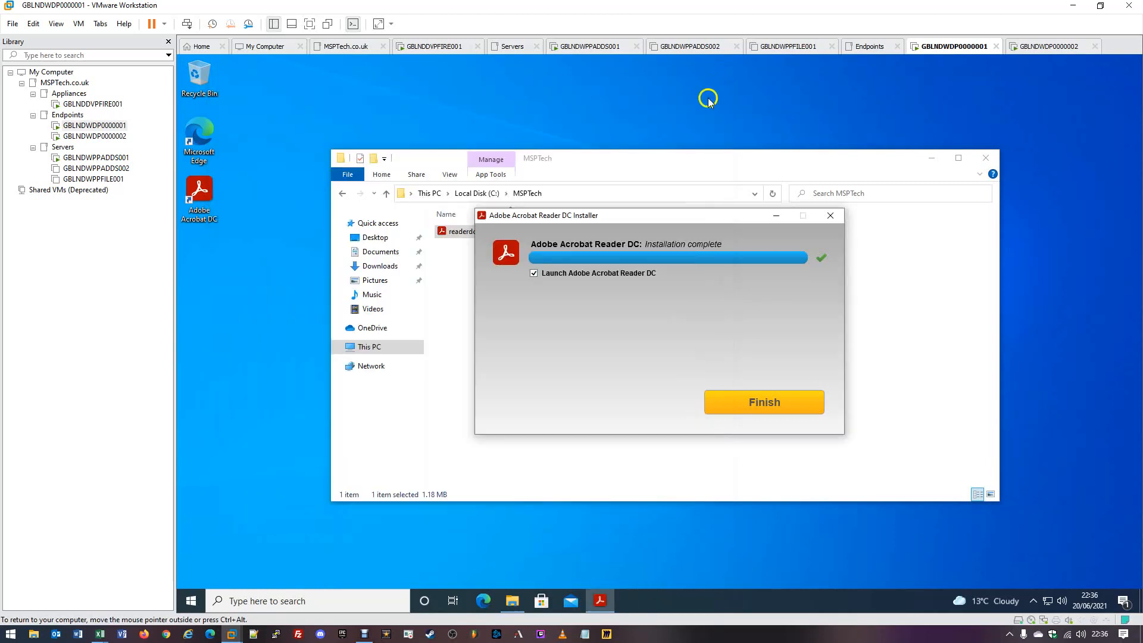
- Finish the Acrobat Reader DC setup without launching it, and close Explorer and Edge
{"action": "left_click", "coordinate": [541, 277]}
{"action": "left_click", "coordinate": [754, 410]}
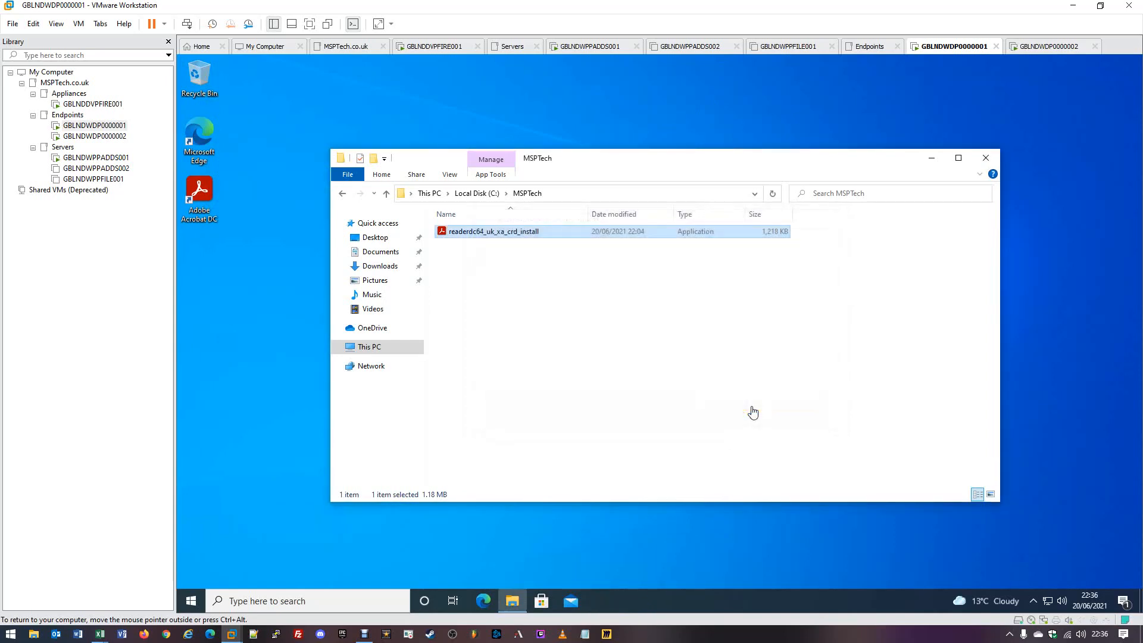
{"action": "left_click", "coordinate": [986, 158]}
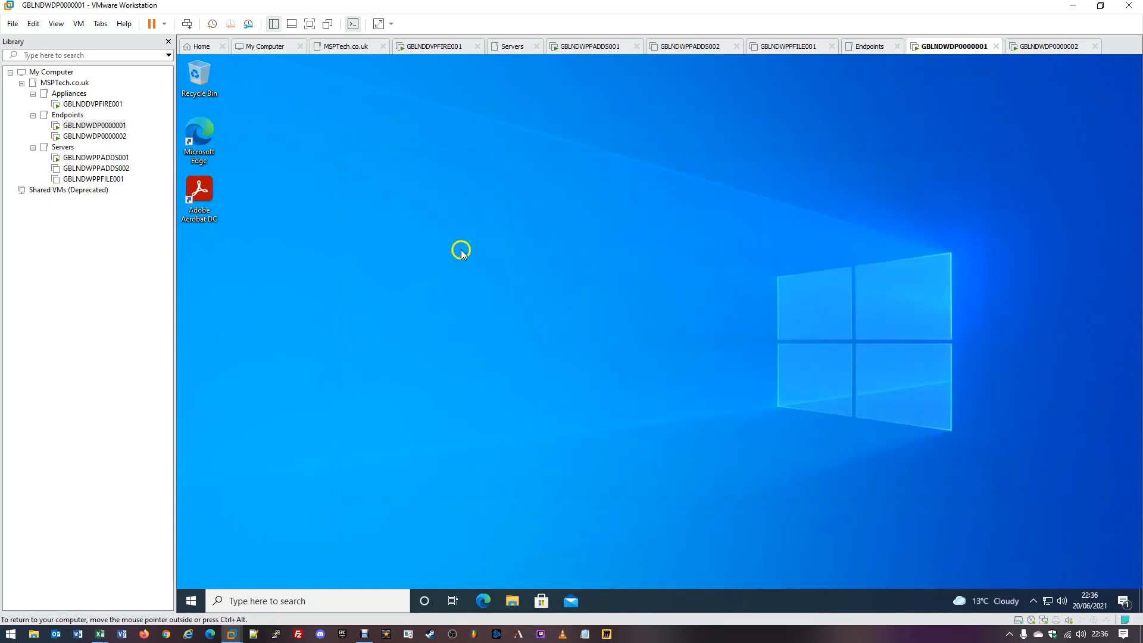
{"action": "double_click", "coordinate": [219, 207]}
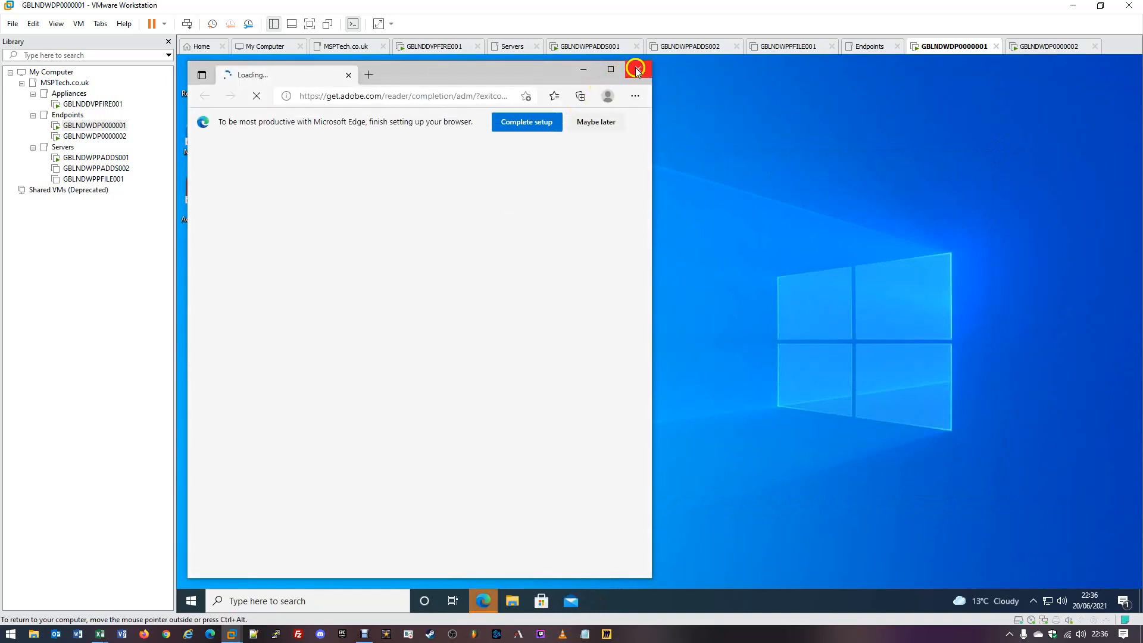
{"action": "left_click", "coordinate": [637, 71]}
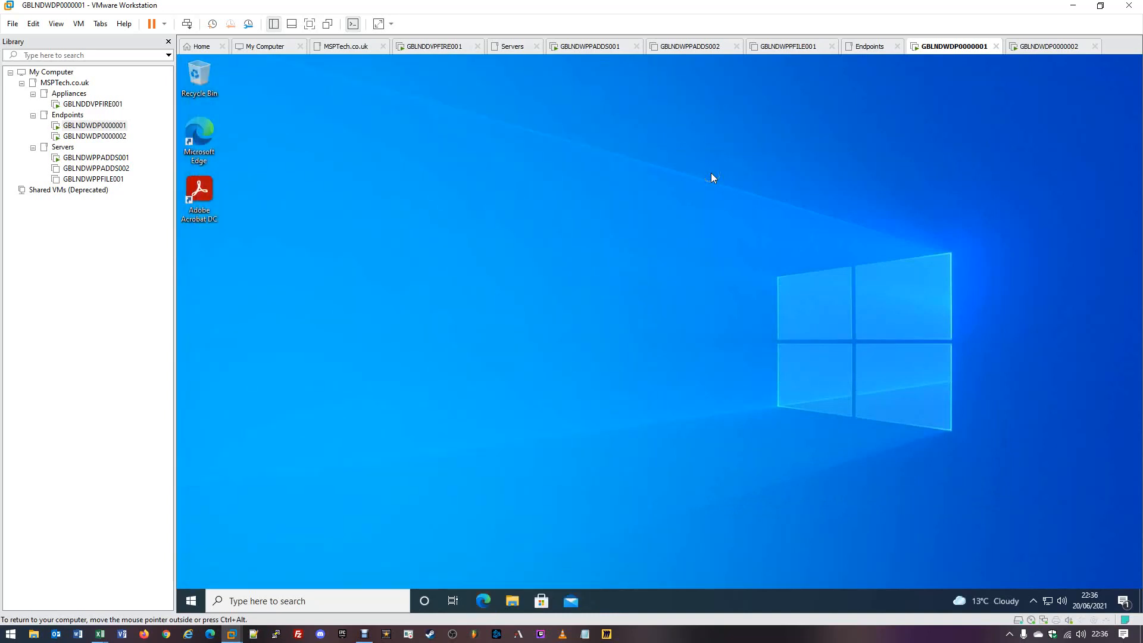
{"action": "left_click", "coordinate": [757, 153]}
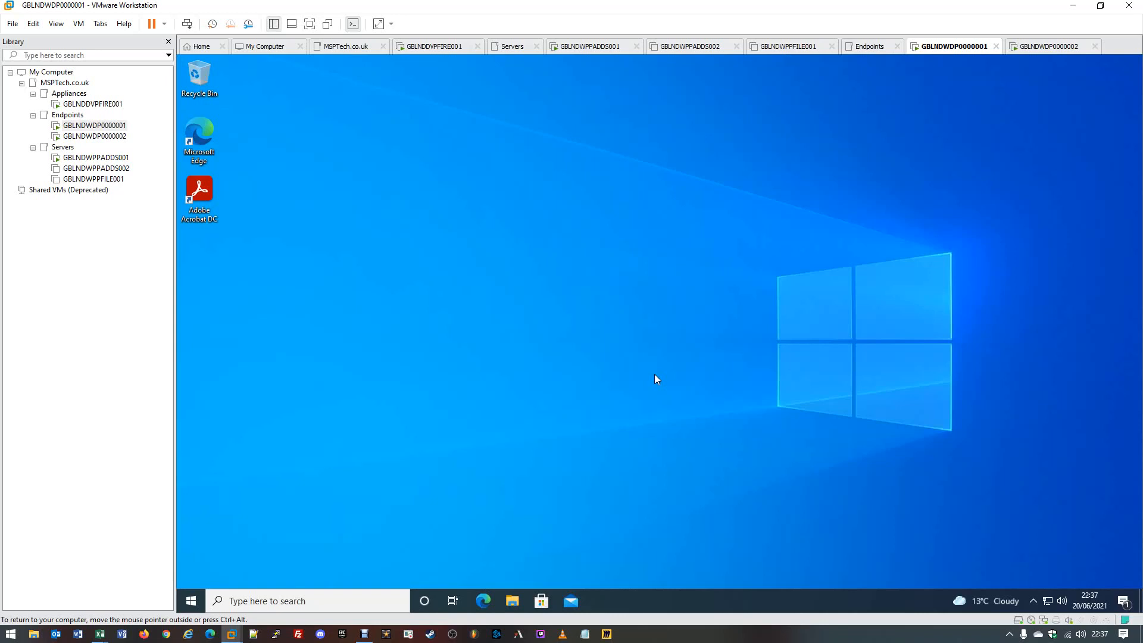
- On GBLNDWPPADDS001, browse Departments to the Endpoints permissions OU and select DLG-EndpointAdministrators
{"action": "left_click", "coordinate": [583, 48]}
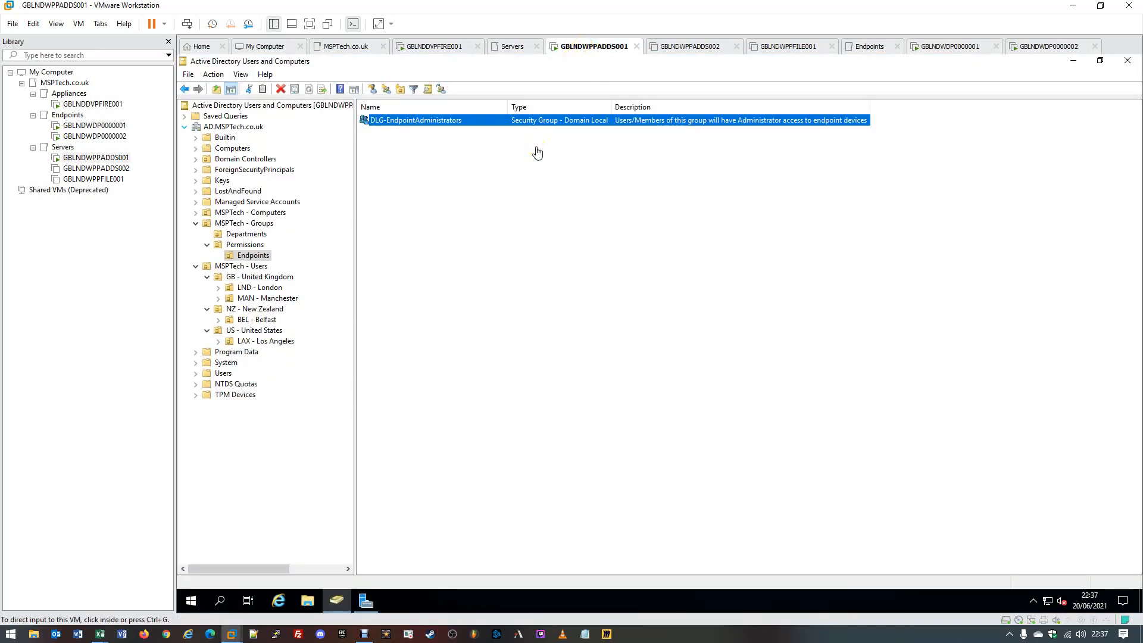
{"action": "left_click", "coordinate": [252, 236]}
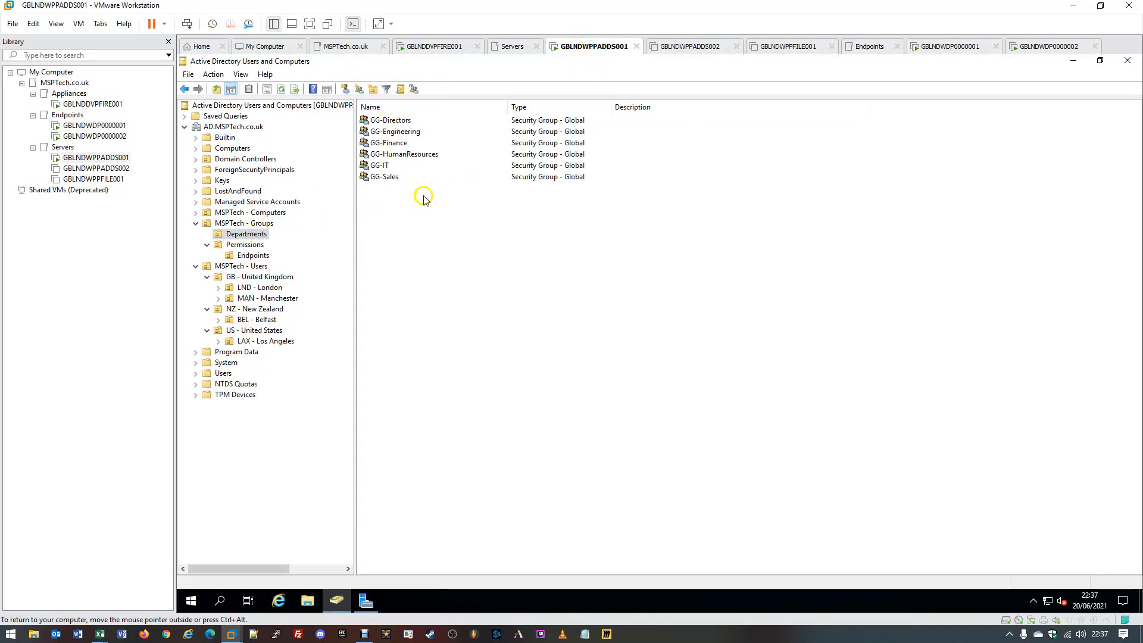
{"action": "left_click", "coordinate": [381, 200]}
{"action": "left_click", "coordinate": [255, 256]}
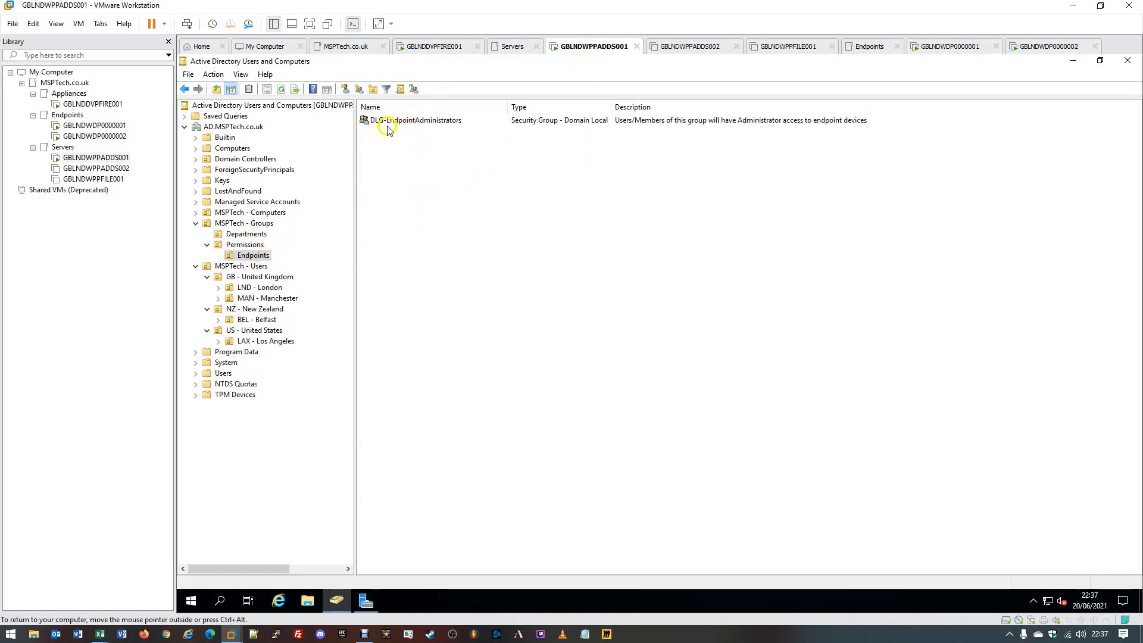
{"action": "left_click", "coordinate": [452, 124]}
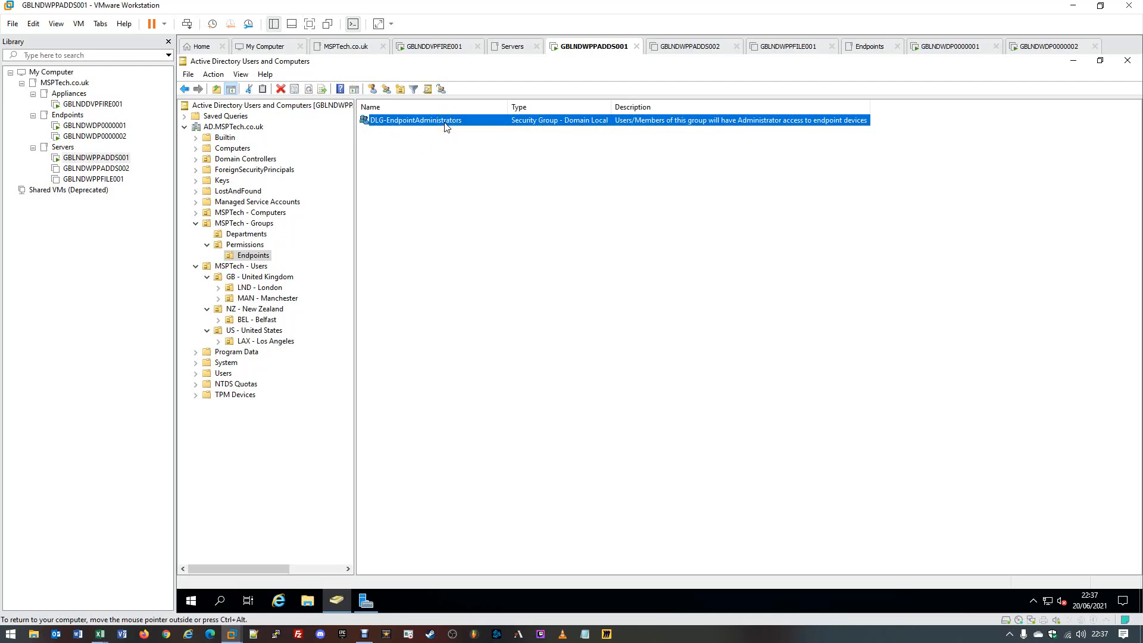
{"action": "left_click", "coordinate": [940, 46]}
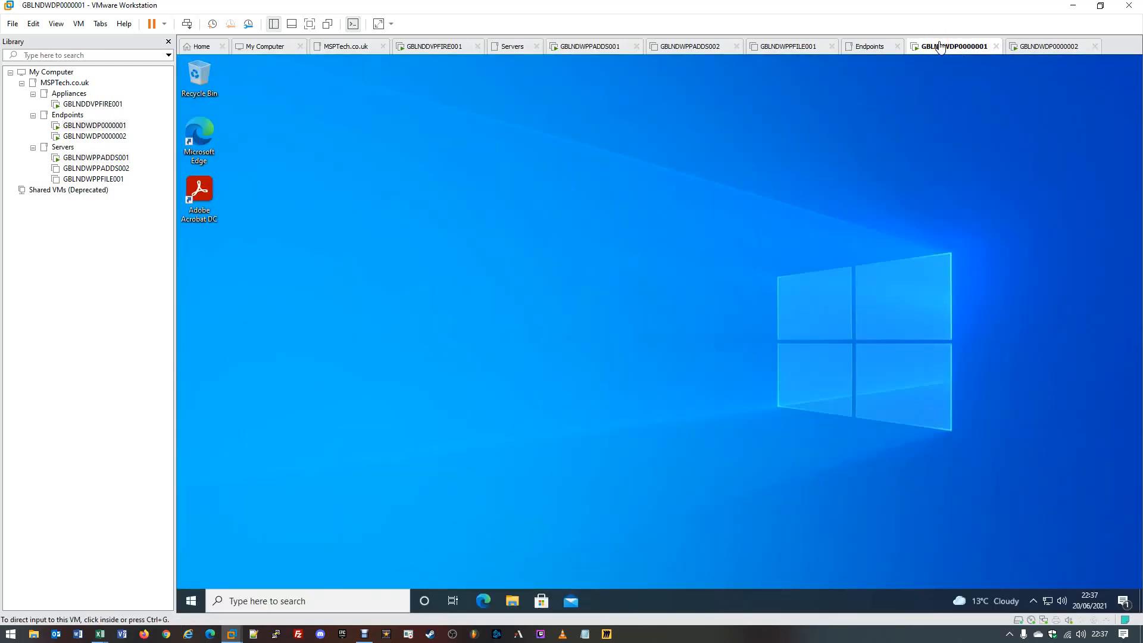
{"action": "left_click", "coordinate": [613, 46]}
{"action": "left_click", "coordinate": [438, 123]}
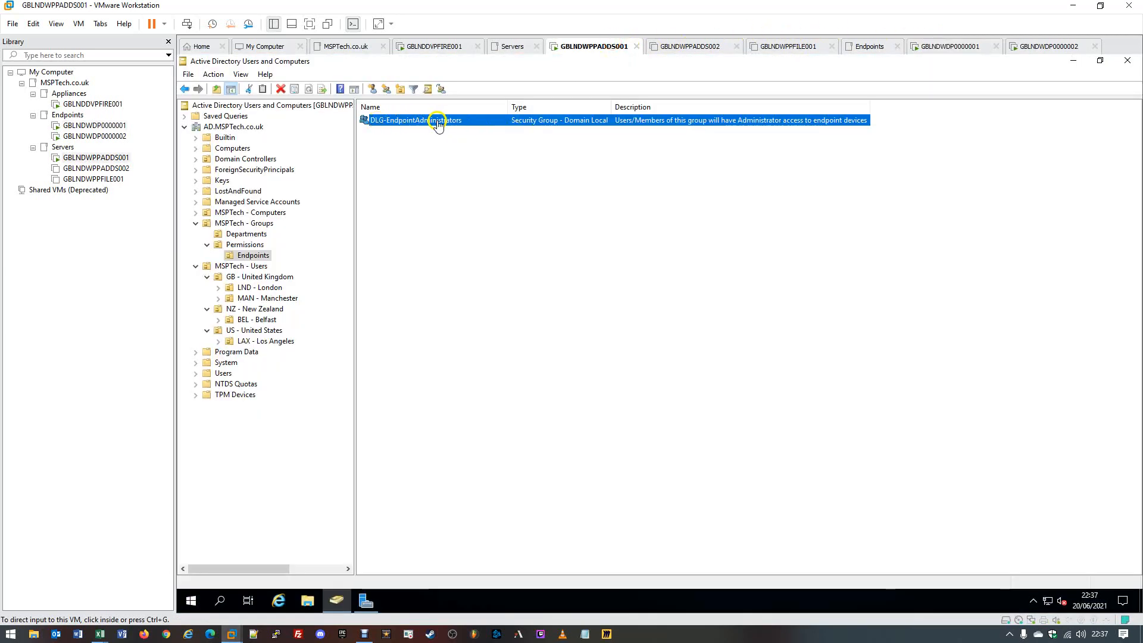